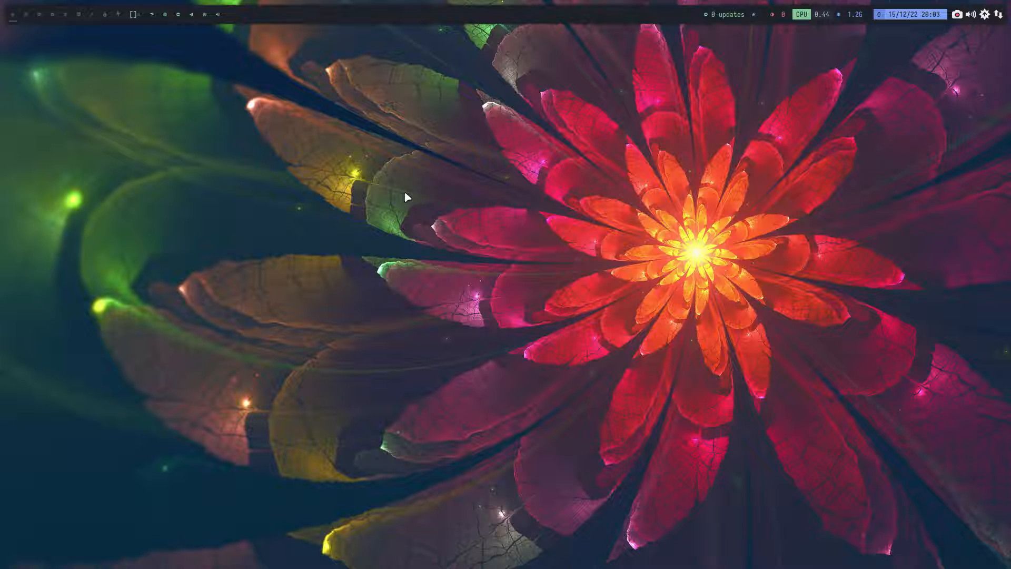
# - Launch the Chromium browser and open the arcolinuxb.com website
pyautogui.press('super+2')
pyautogui.press('super+1')
pyautogui.hotkey('ctrl', 'alt', 'g')
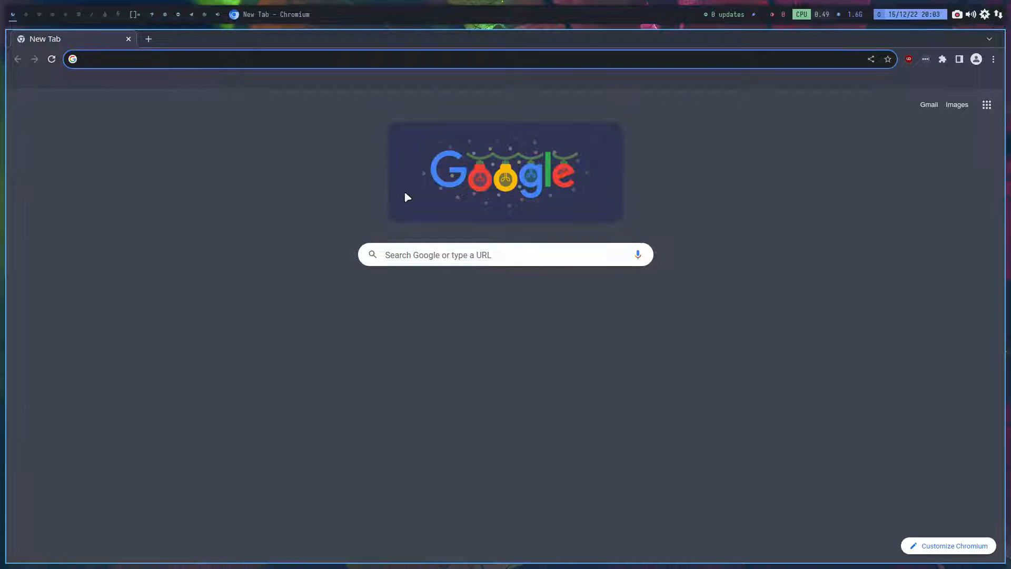
pyautogui.write('arcolinu')
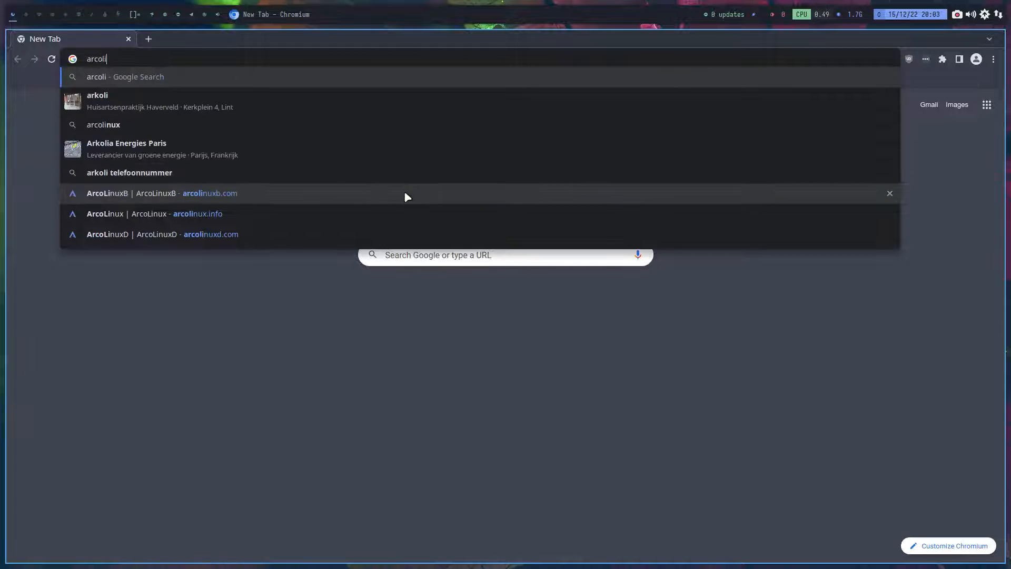
pyautogui.write('x')
pyautogui.press('Return')
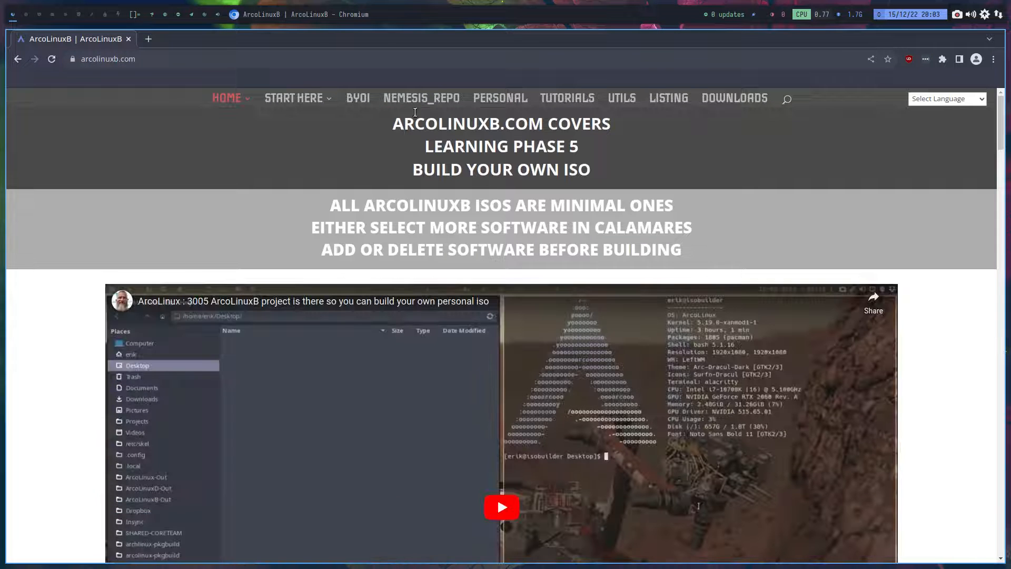
# - Open the site's BYOI page and look through the available ArcoLinux build projects
pyautogui.click(362, 101)
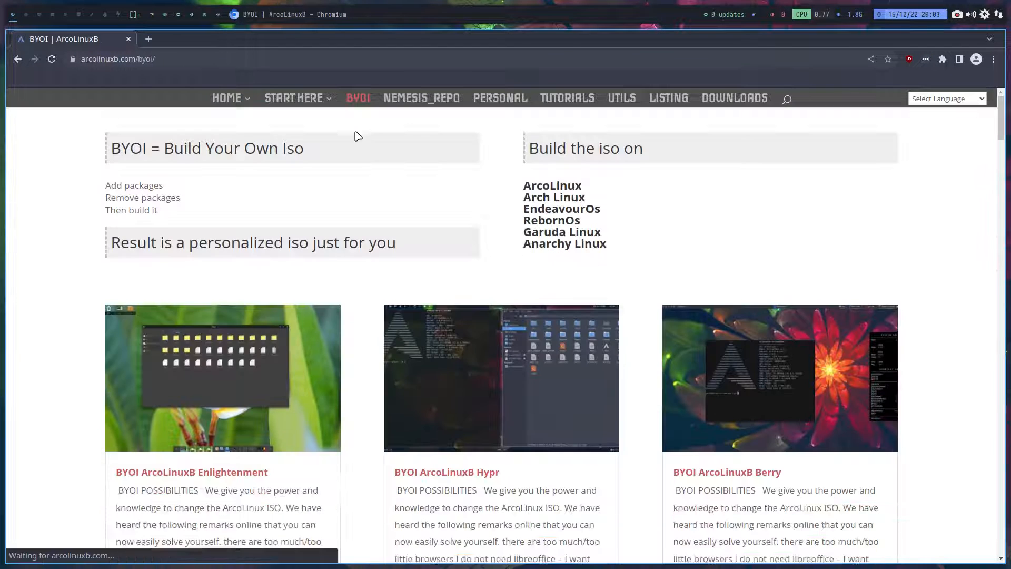
pyautogui.scroll(-20, 412, 191)
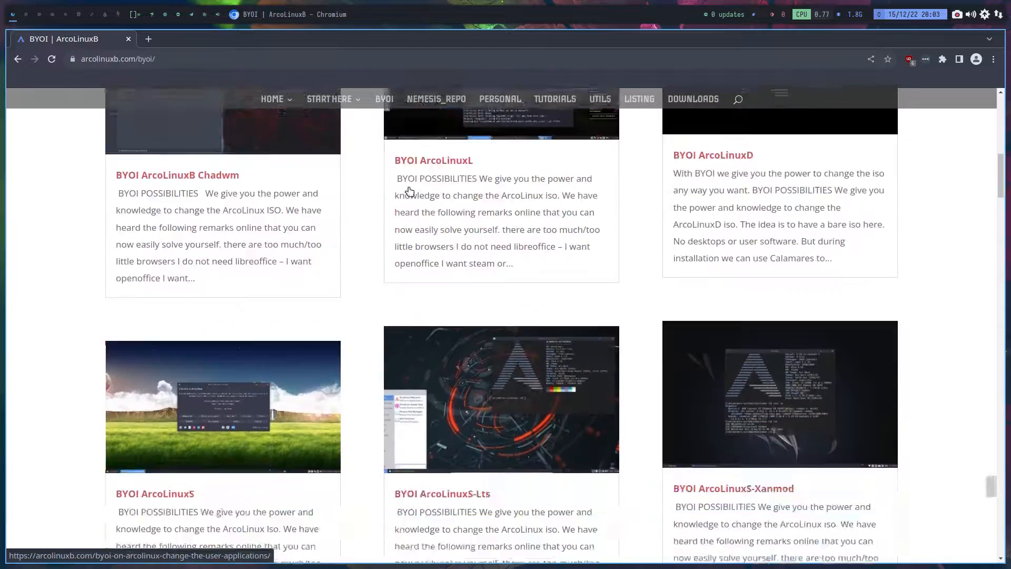
pyautogui.scroll(-15, 411, 191)
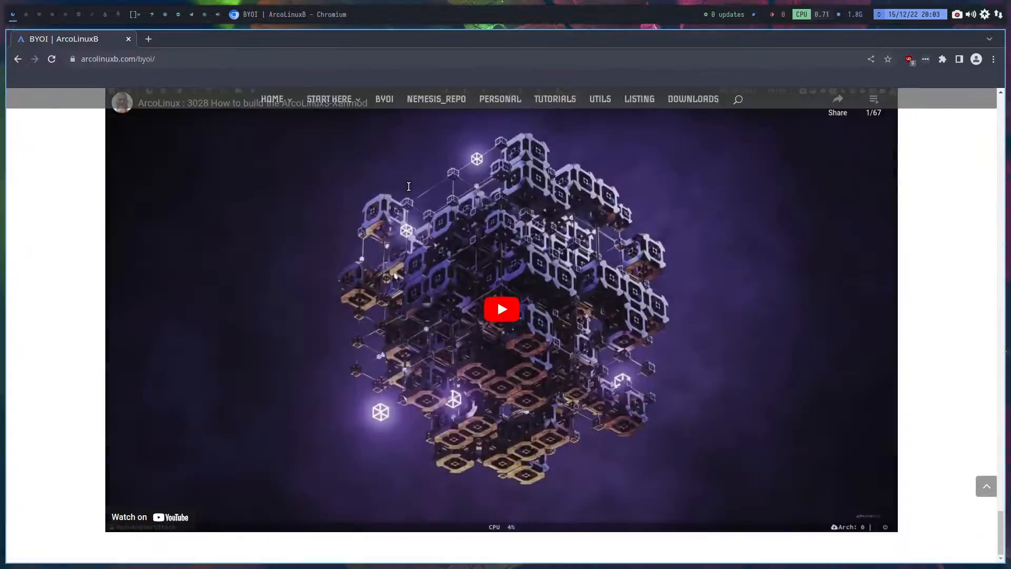
pyautogui.scroll(20, 411, 191)
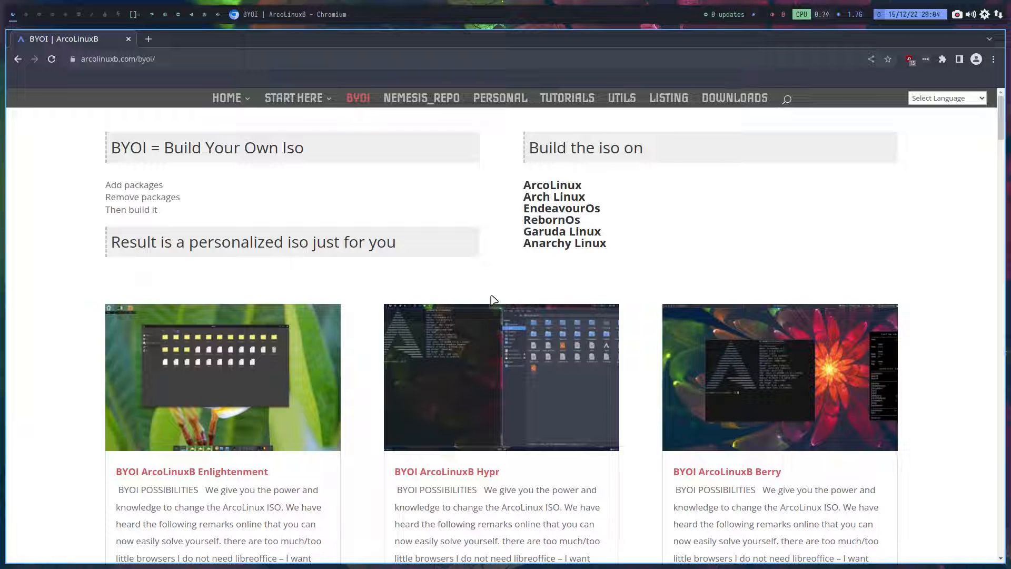
# - Find "plasma" on the BYOI page and open the BYOI ArcoLinuxB Plasma article
pyautogui.hotkey('ctrl', 'f')
pyautogui.write('pla')
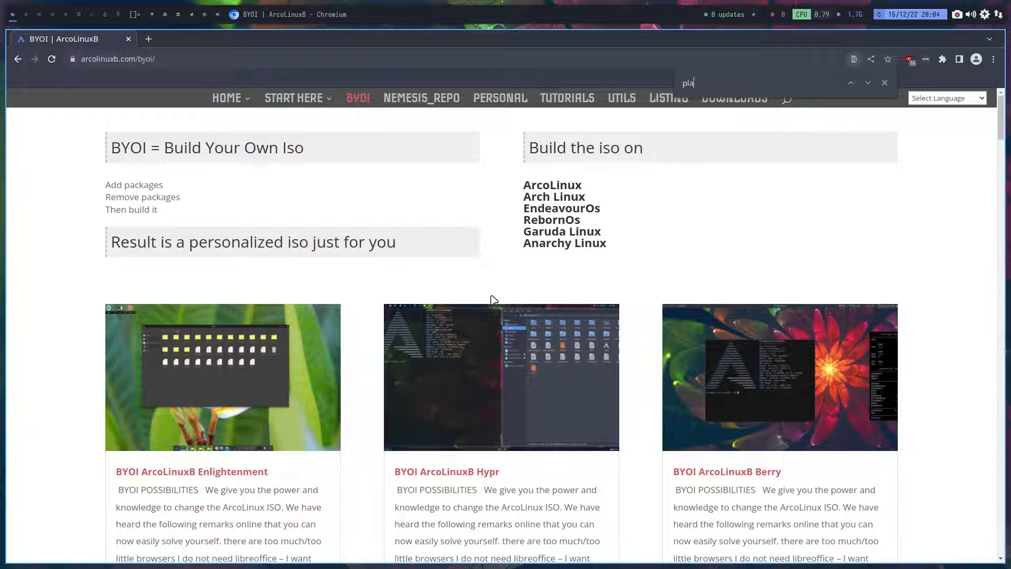
pyautogui.write('sma')
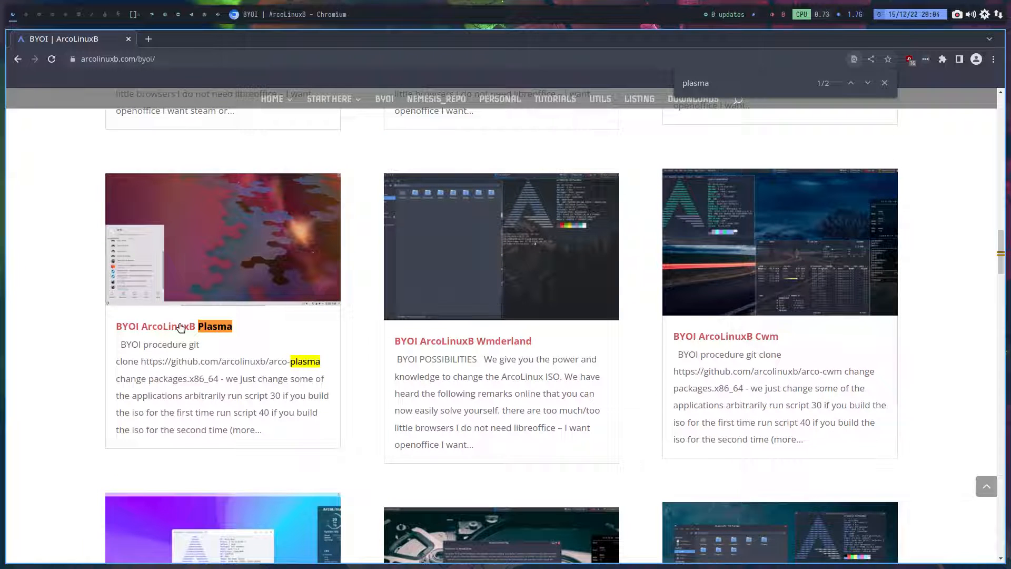
pyautogui.click(181, 327)
pyautogui.scroll(-4, 267, 345)
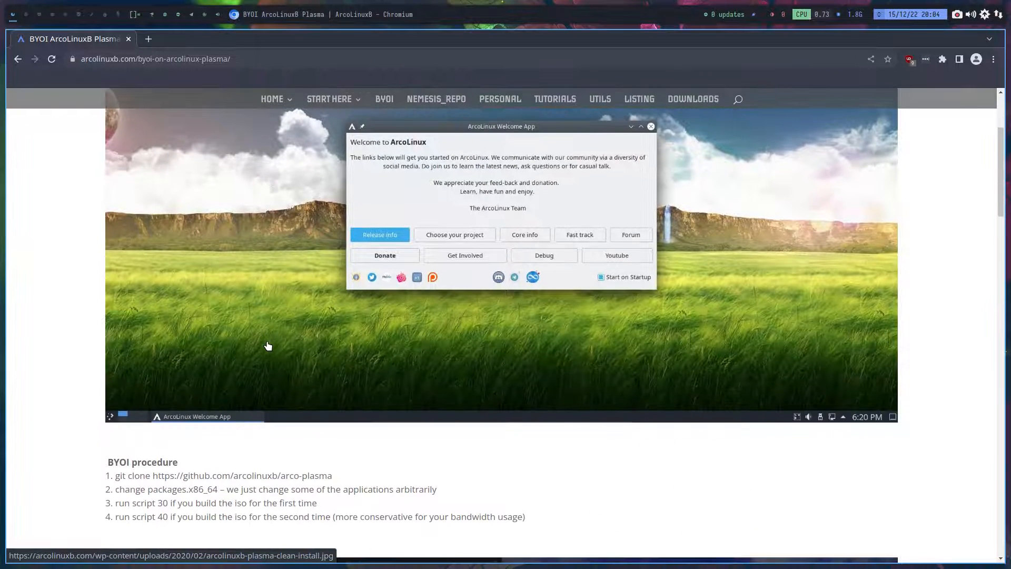
pyautogui.scroll(-2, 268, 345)
pyautogui.moveTo(333, 392); pyautogui.dragTo(117, 394)
pyautogui.hotkey('ctrl', 'c')
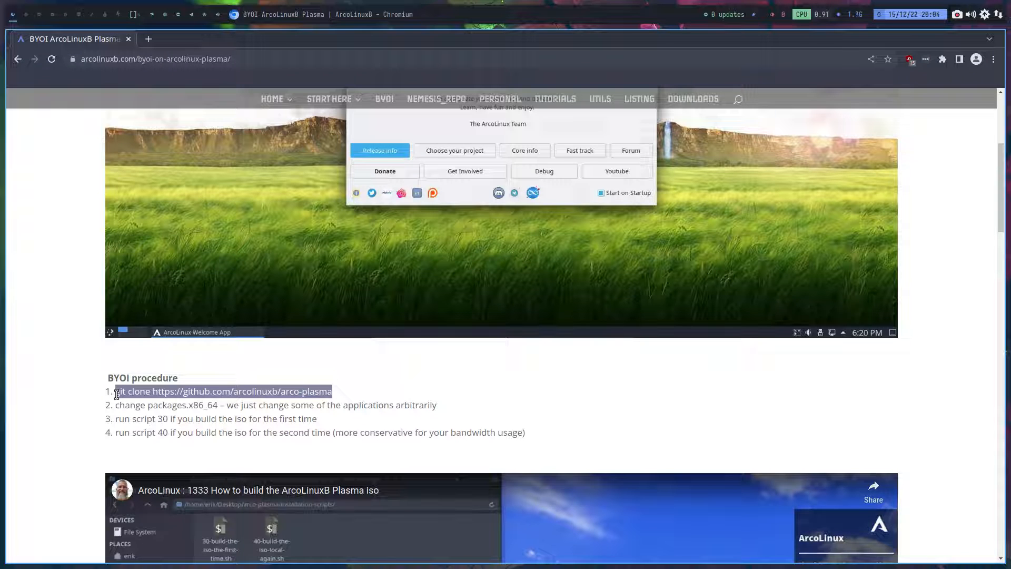
# - Switch to the second workspace, open the Desktop folder in Thunar and start a terminal there
pyautogui.click(24, 14)
pyautogui.press('super+shift+Return')
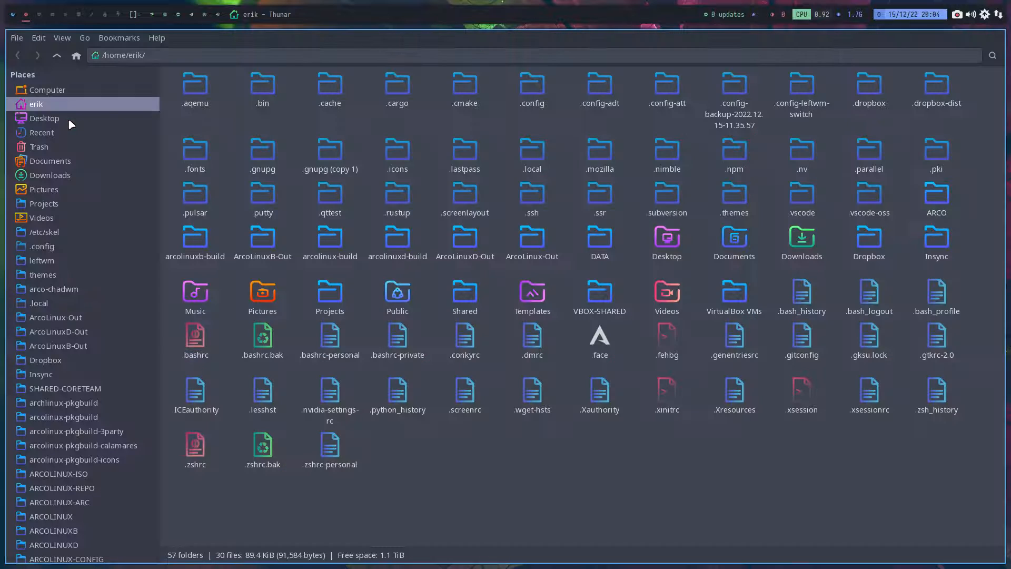
pyautogui.click(62, 119)
pyautogui.rightClick(276, 133)
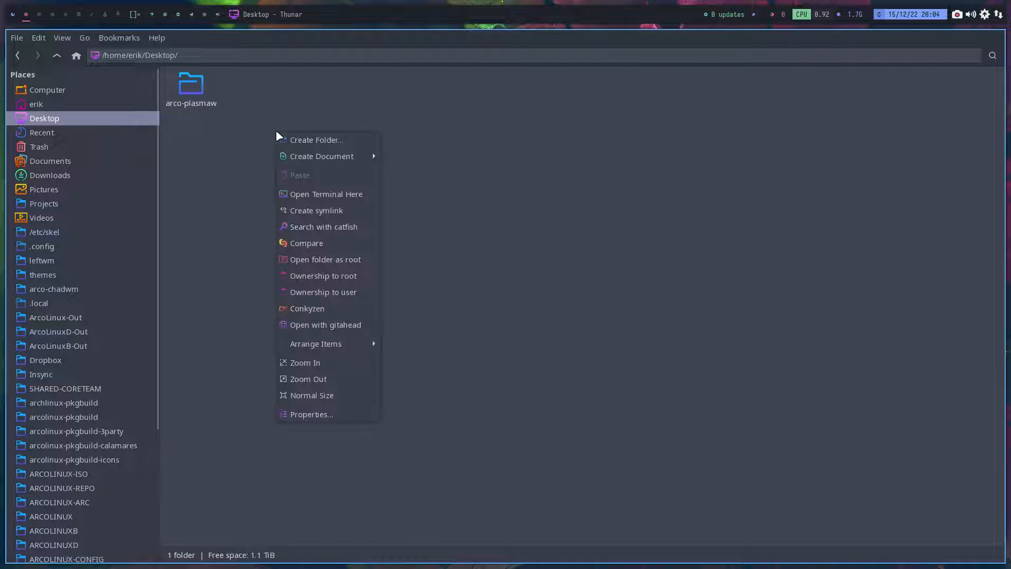
pyautogui.click(350, 195)
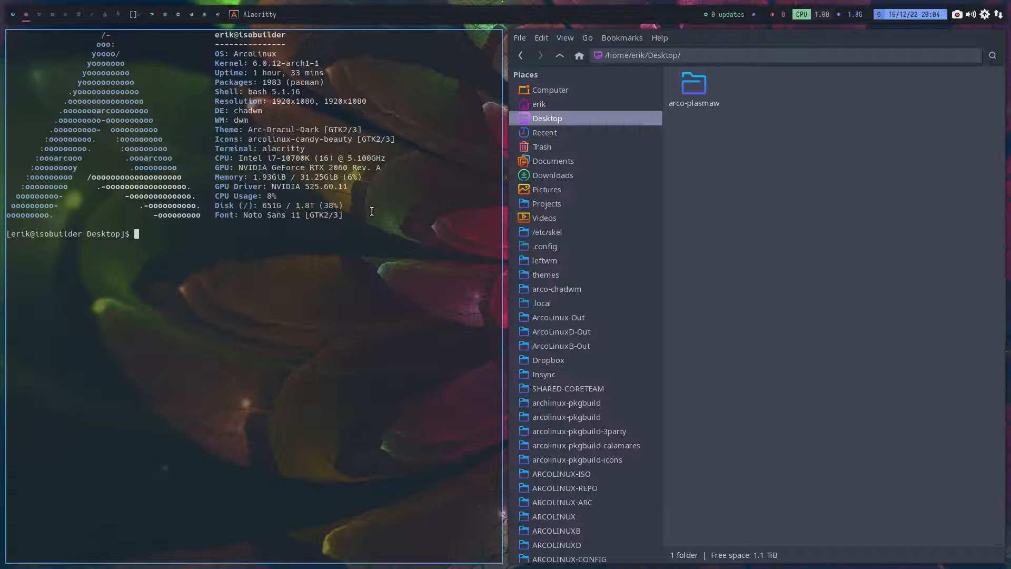
pyautogui.write('go')
pyautogui.press('BackSpace')
pyautogui.press('BackSpace')
pyautogui.hotkey('ctrl', 'shift', 'v')
pyautogui.press('Return')
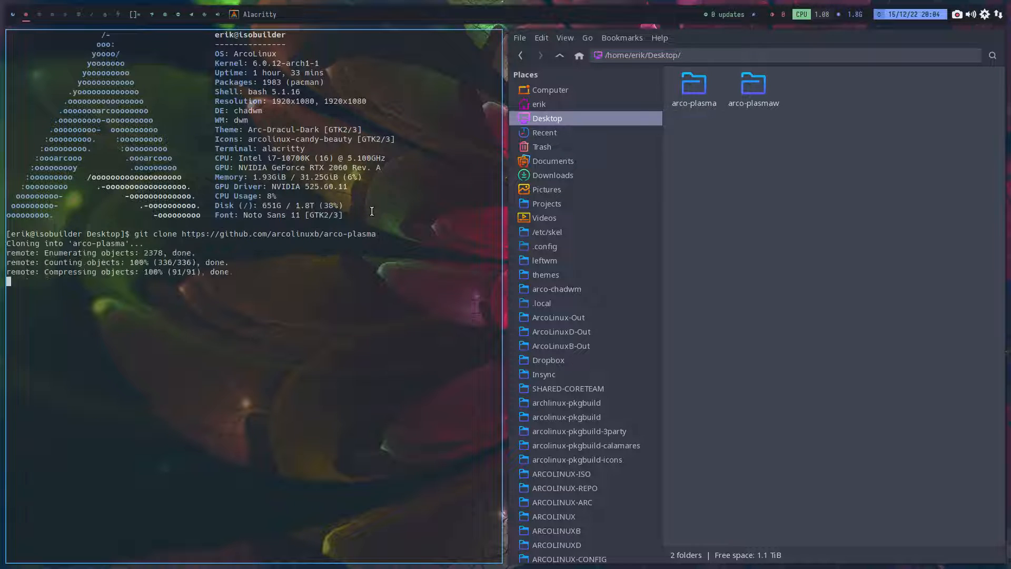
pyautogui.press('super+q')
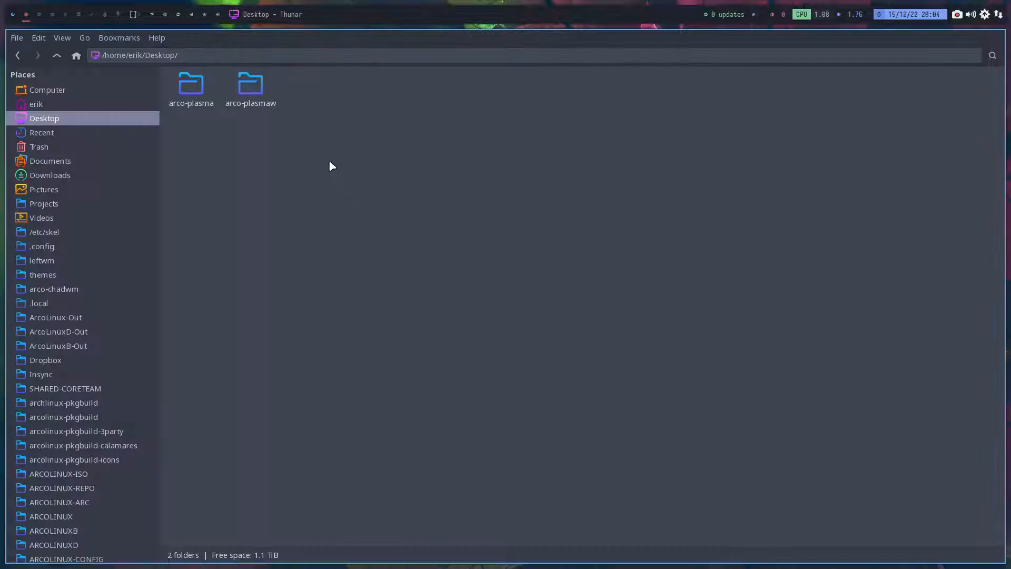
# - Launch the Add/Remove Software package manager and open the cloned arco-plasma folder in Thunar
pyautogui.click(201, 87)
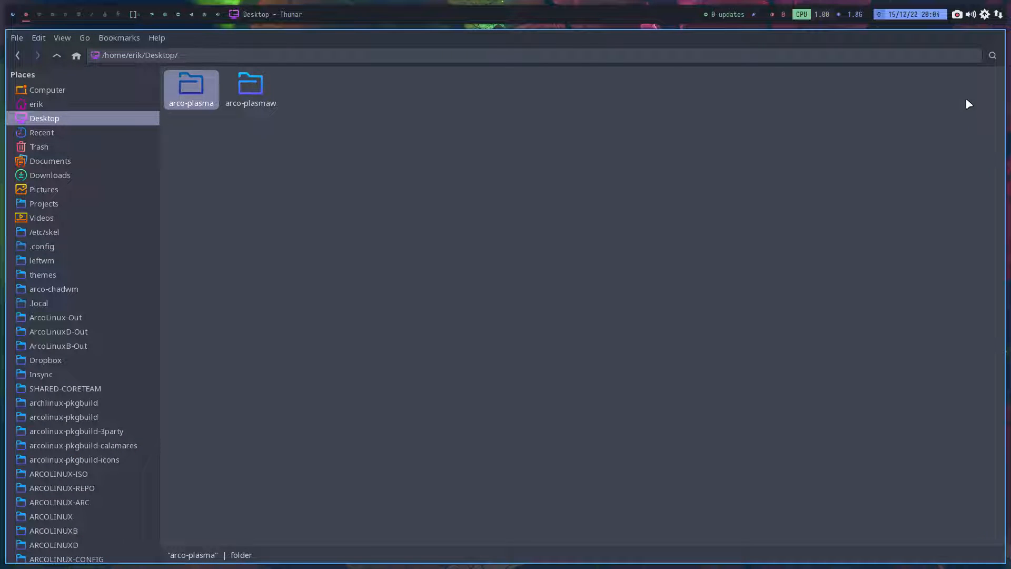
pyautogui.hotkey('ctrl', 'alt', 'p')
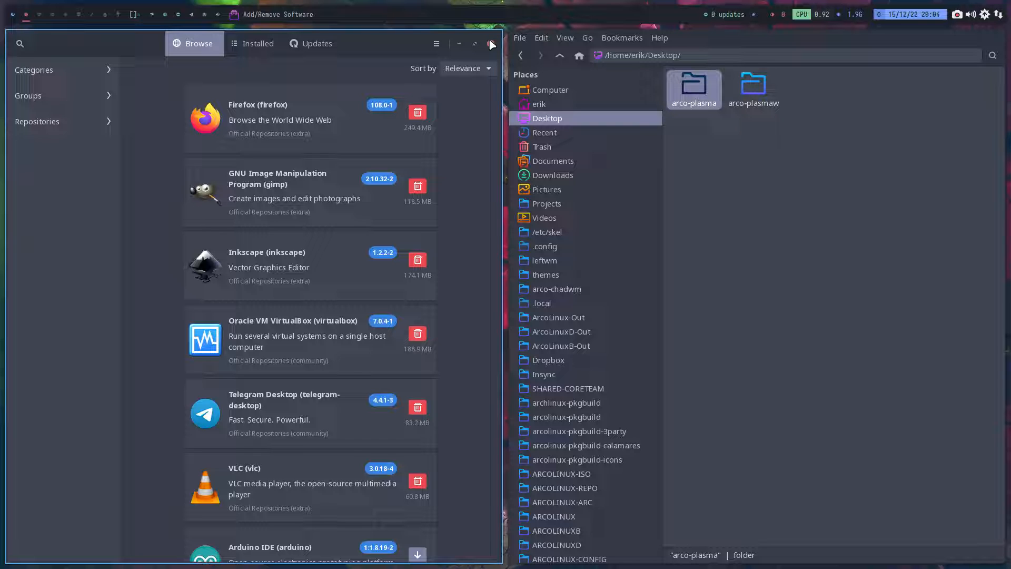
pyautogui.doubleClick(695, 87)
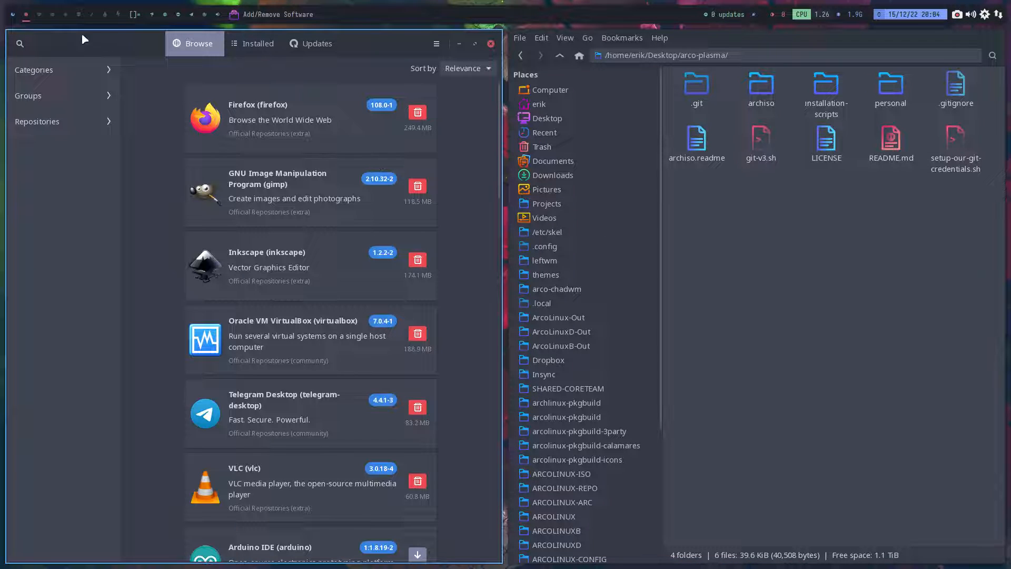
# - Review the BYOI procedure and build notes on the Plasma page in Chromium, and return to the BYOI overview
pyautogui.click(12, 14)
pyautogui.scroll(-2, 278, 248)
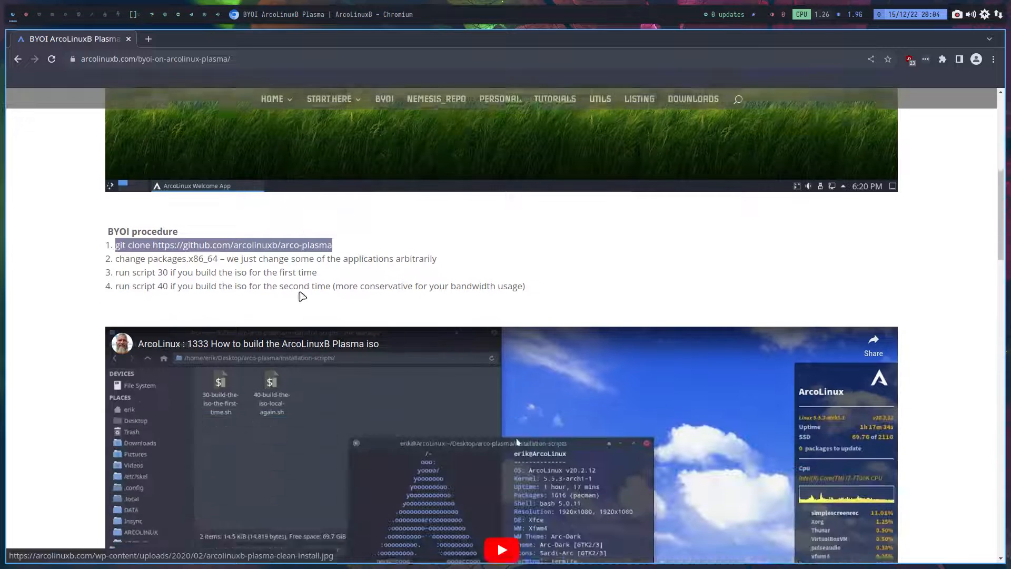
pyautogui.scroll(-5, 302, 296)
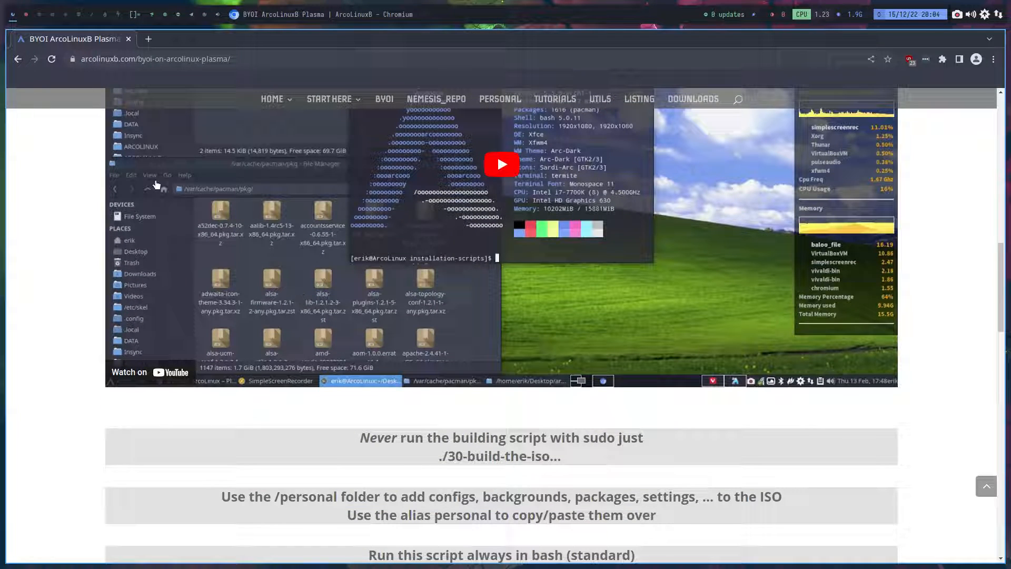
pyautogui.click(20, 59)
pyautogui.scroll(-2, 282, 250)
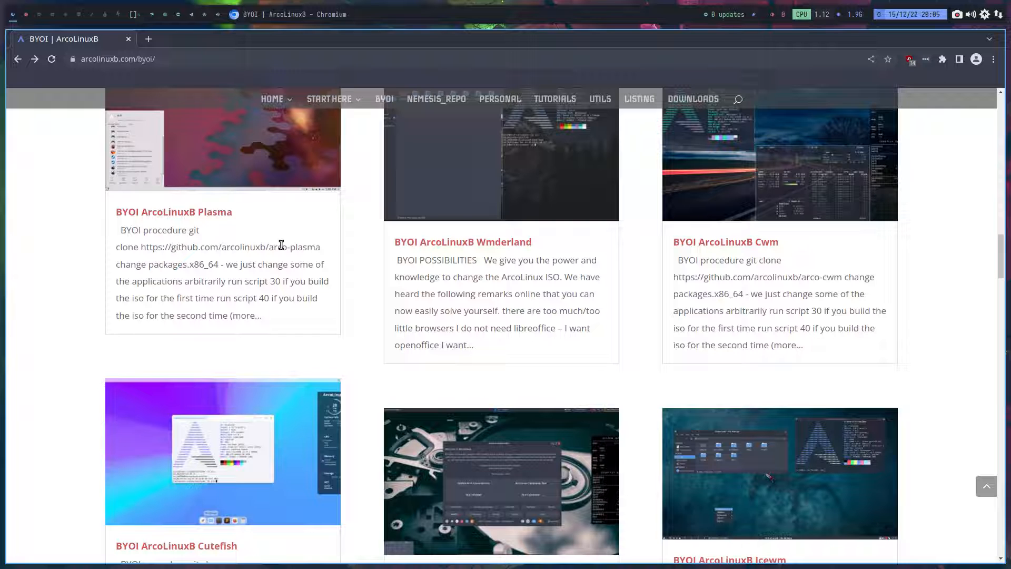
# - Close Add/Remove Software on the second workspace and hide the hidden files in the arco-plasma folder
pyautogui.click(27, 15)
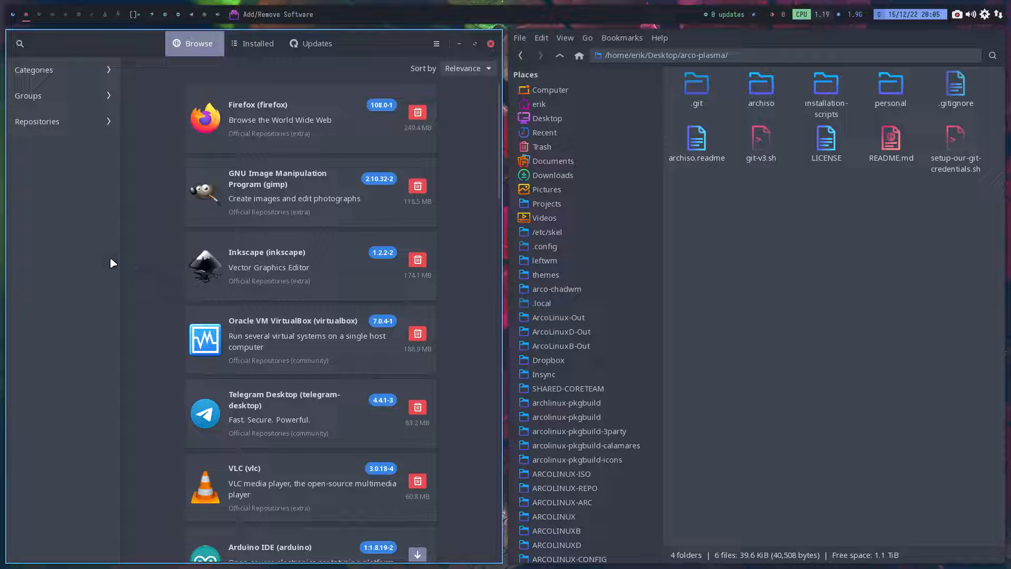
pyautogui.press('super+q')
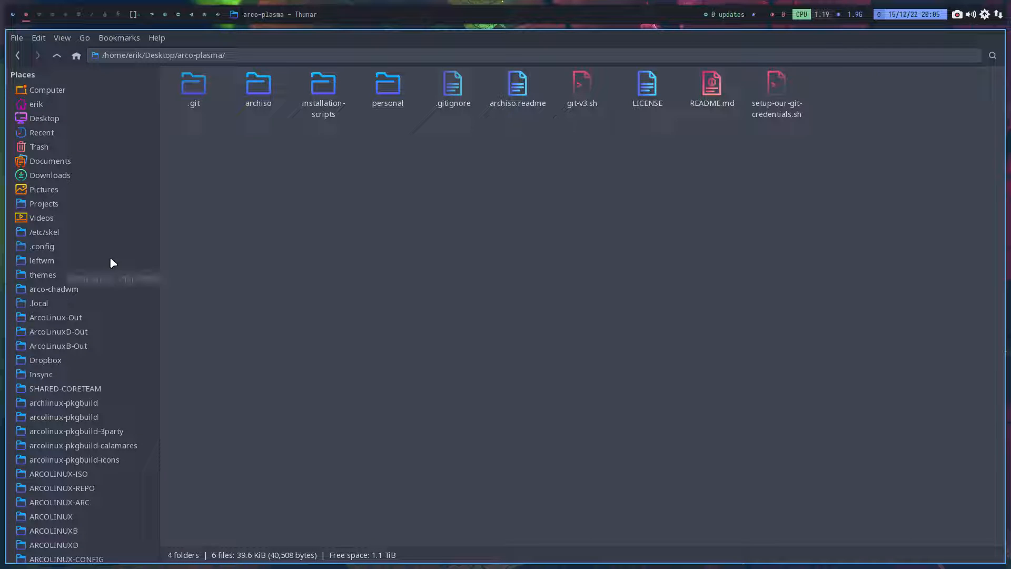
pyautogui.hotkey('ctrl', 'h')
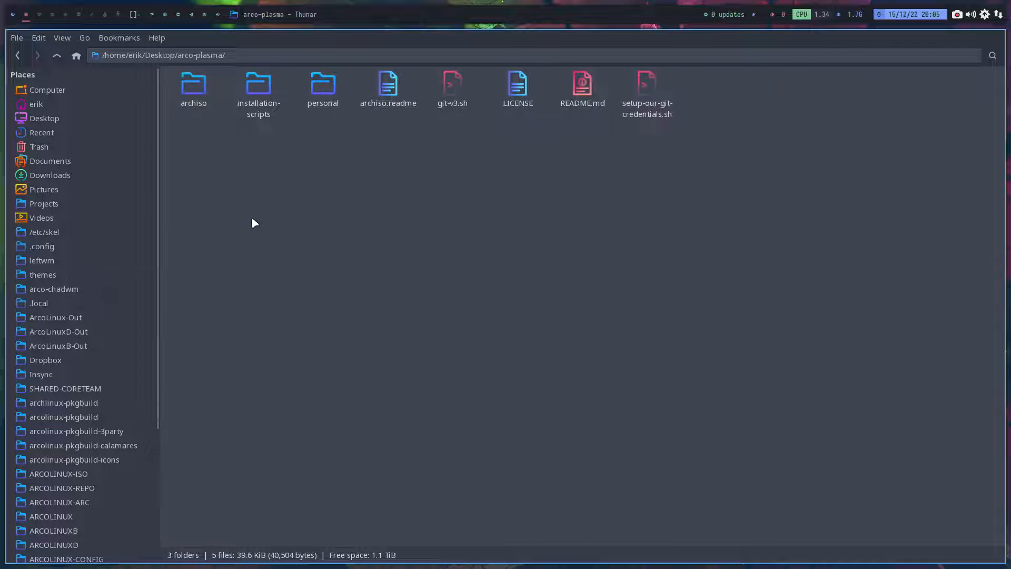
# - Open the installation-scripts folder in arco-plasma and look at its ISO build scripts
pyautogui.doubleClick(255, 100)
pyautogui.click(256, 117)
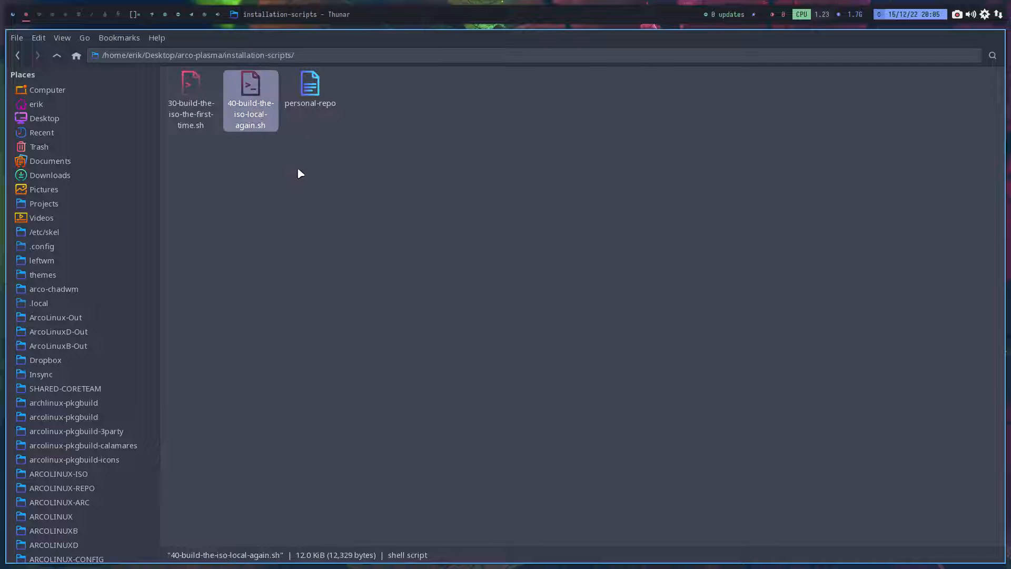
pyautogui.rightClick(305, 182)
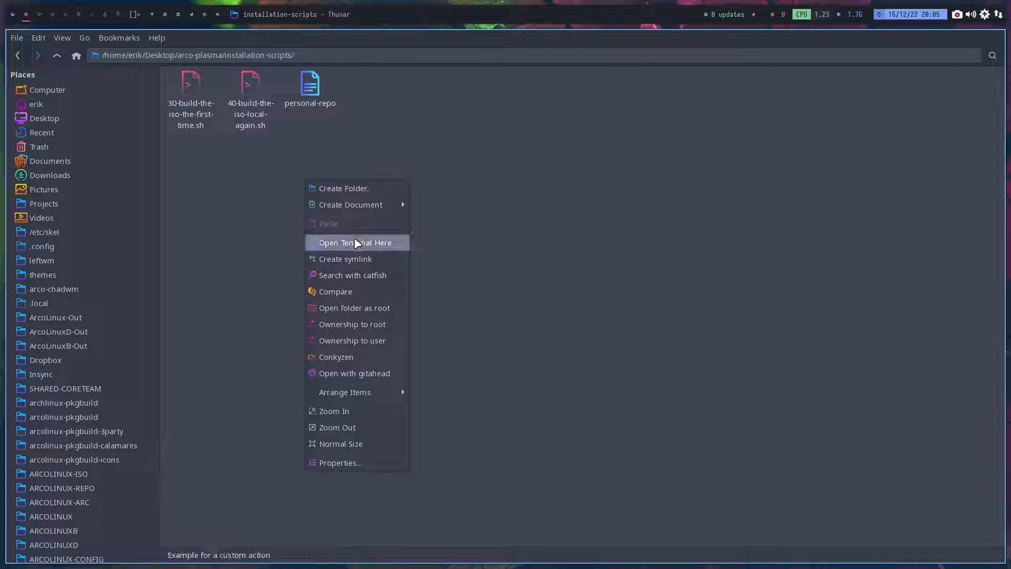
pyautogui.click(263, 242)
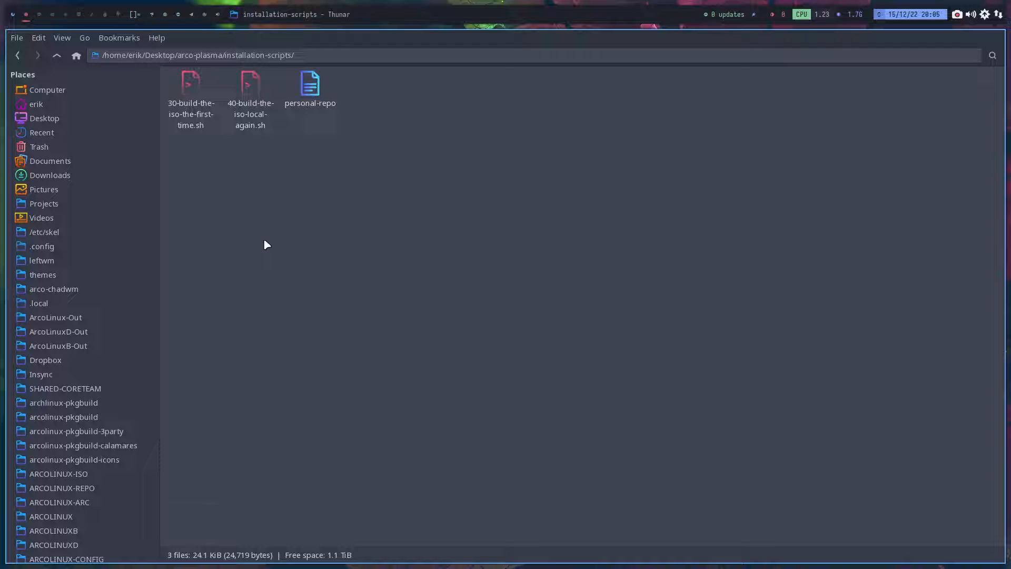
# - Go to the archiso folder in arco-plasma and open packages.x86_64 in Sublime Text
pyautogui.click(58, 56)
pyautogui.click(196, 89)
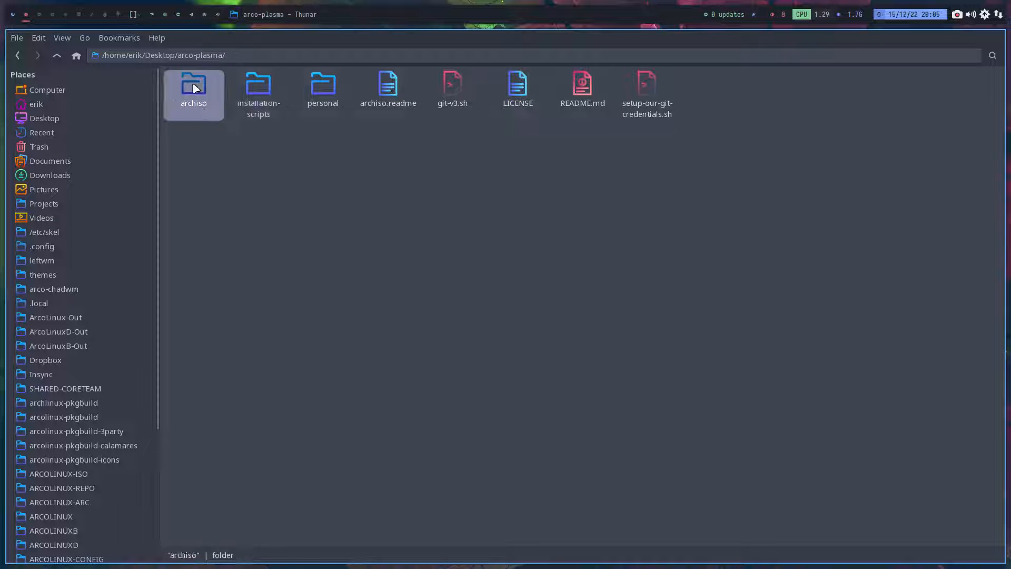
pyautogui.doubleClick(196, 89)
pyautogui.doubleClick(195, 85)
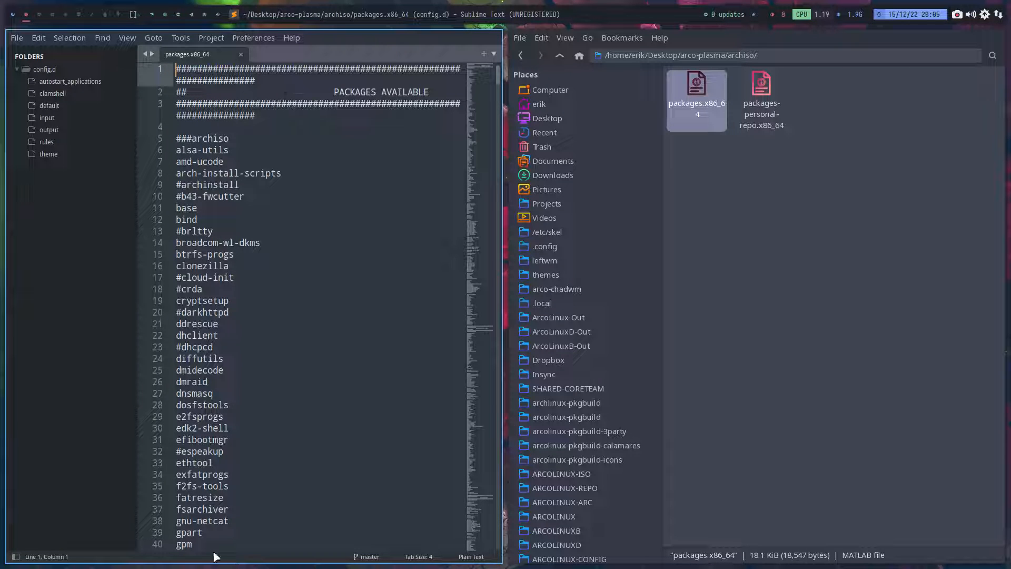
# - Comment out surfn-plasma-dark-icons-git and surfn-plasma-dark-tela-icons-git on lines 964 and 965 of packages.x86_64
pyautogui.moveTo(474, 96); pyautogui.dragTo(457, 533)
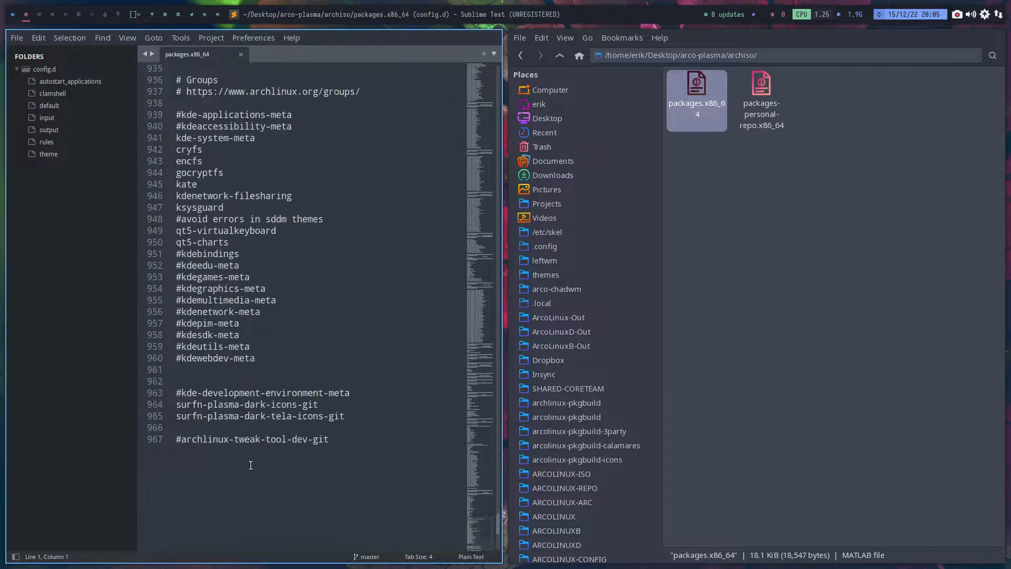
pyautogui.click(177, 405)
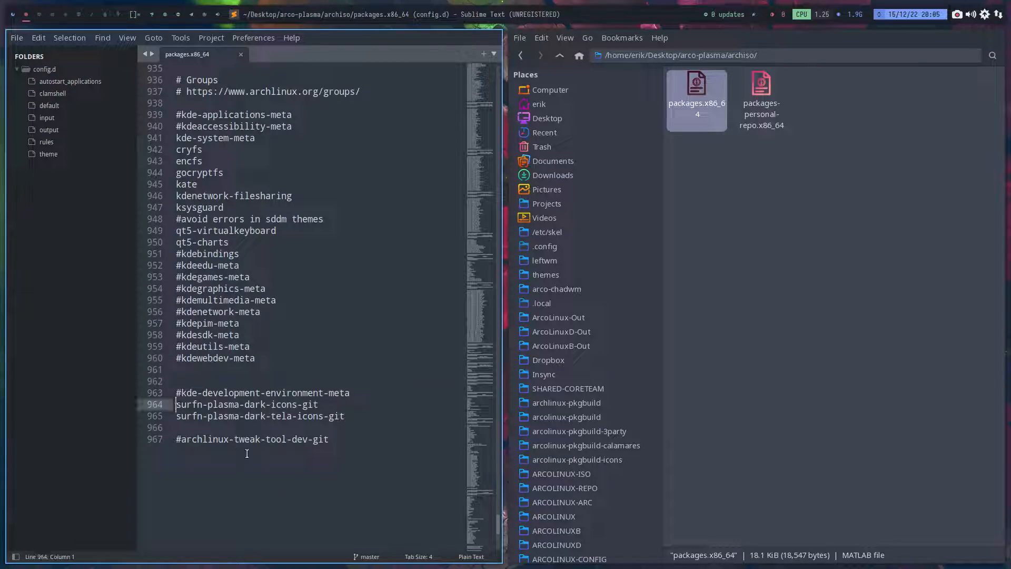
pyautogui.write('#')
pyautogui.click(159, 416)
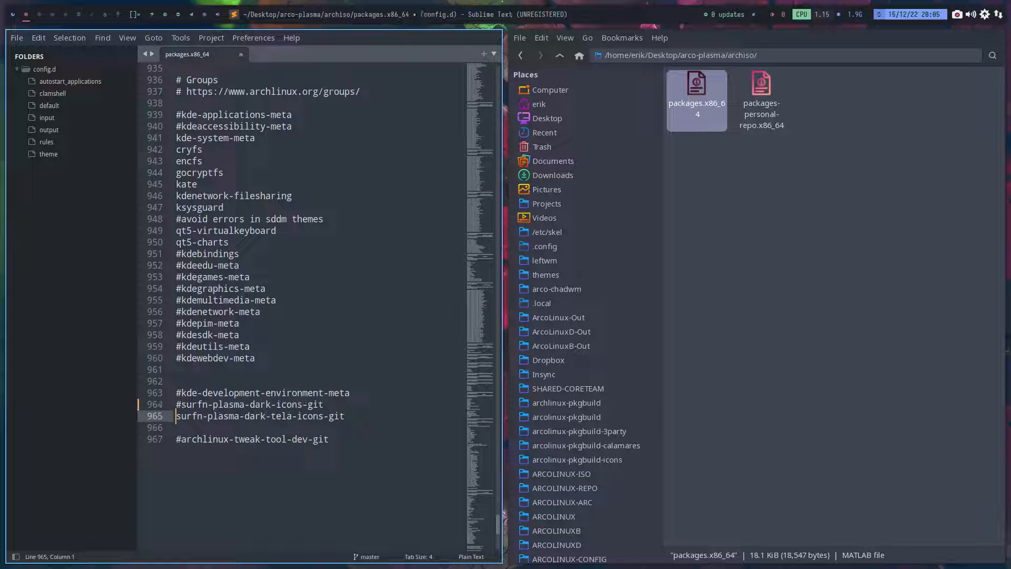
pyautogui.write('#')
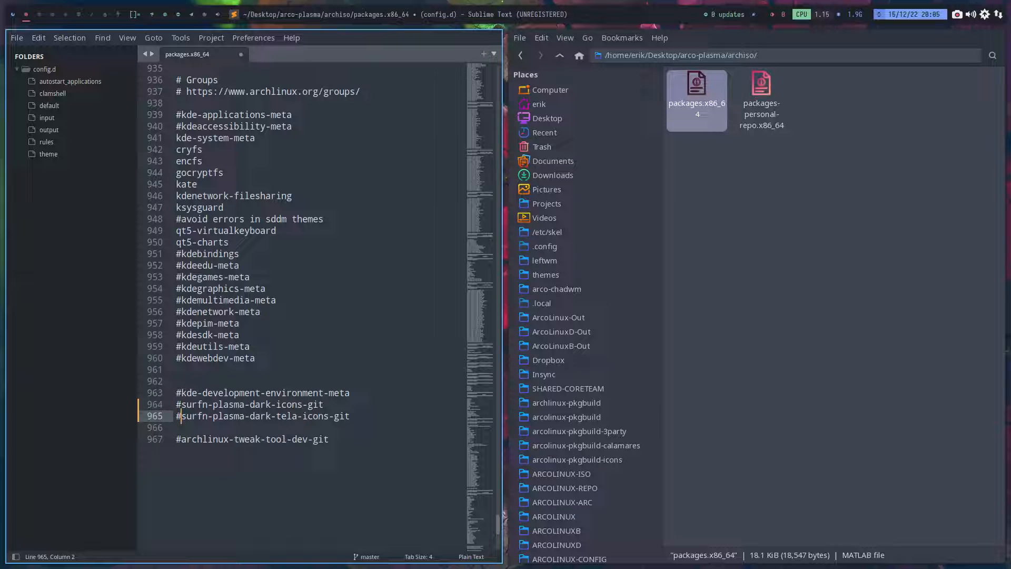
# - Set the syntax highlighting of packages.x86_64 to Perl
pyautogui.click(471, 557)
pyautogui.scroll(-2, 472, 558)
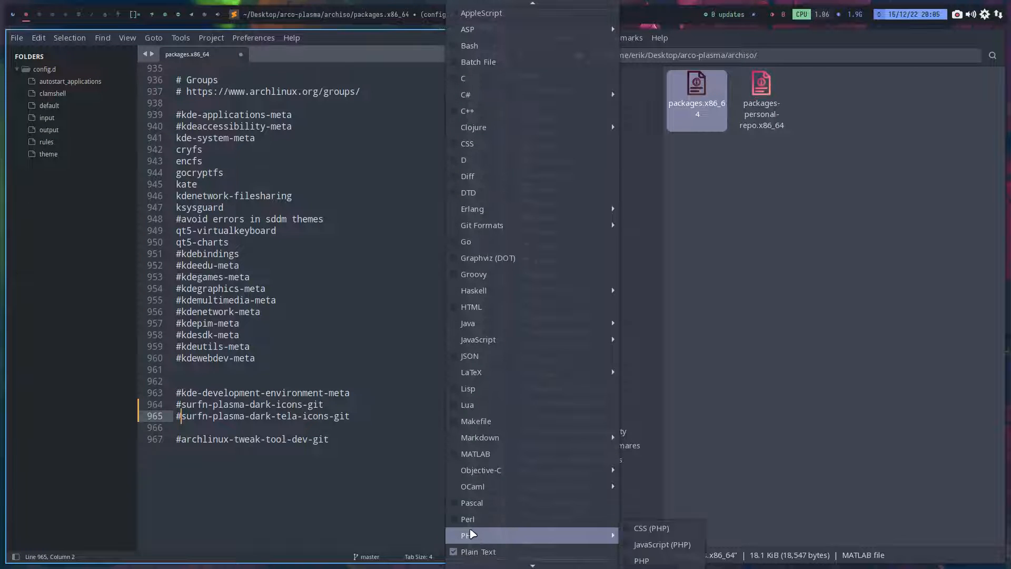
pyautogui.click(477, 518)
# - Open Add/Remove Software and search for the qt5-virtualkeyboard package listed on line 949
pyautogui.scroll(4, 304, 485)
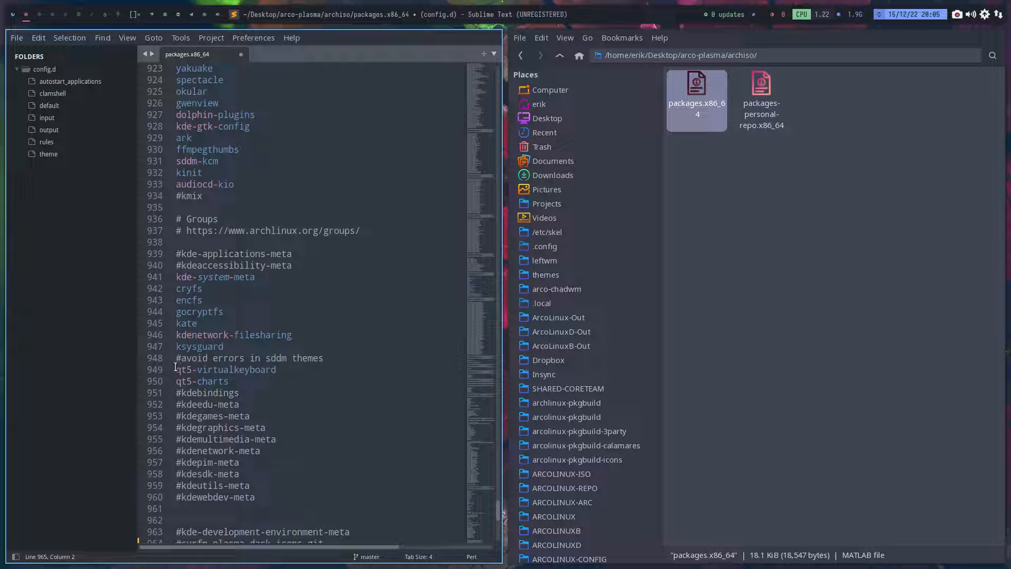
pyautogui.moveTo(177, 369); pyautogui.dragTo(176, 372)
pyautogui.click(985, 12)
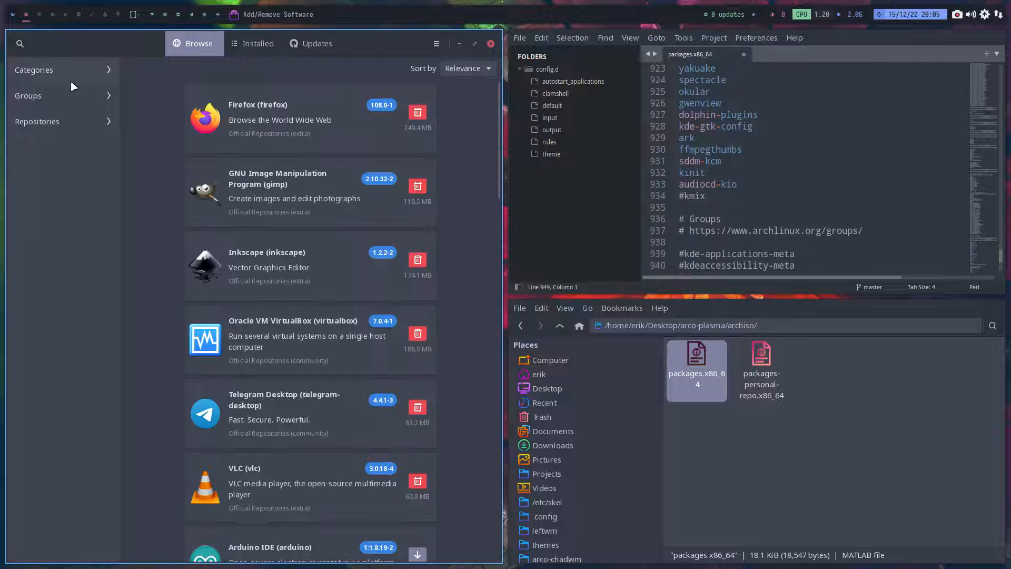
pyautogui.write('qt5')
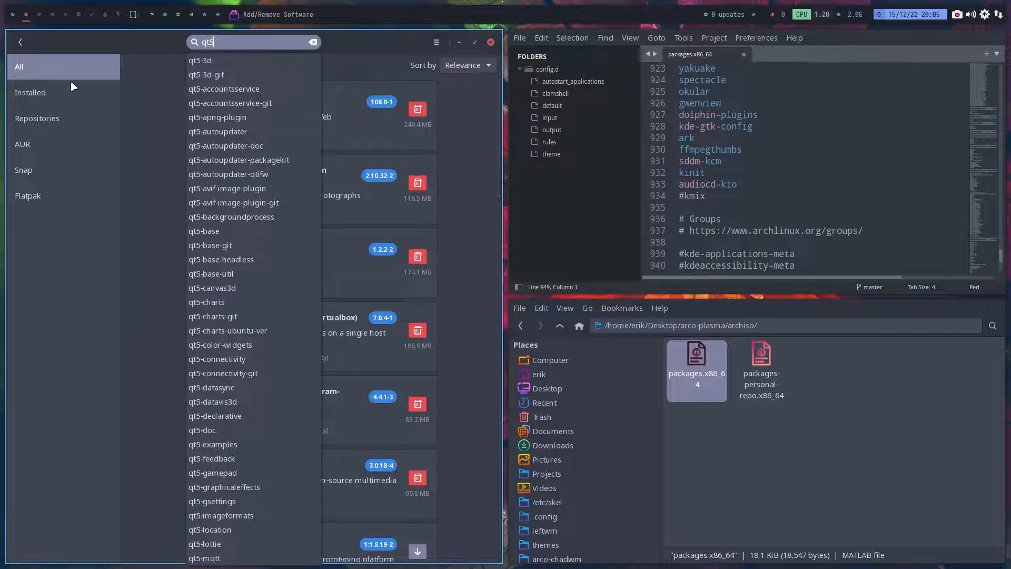
pyautogui.write('-v')
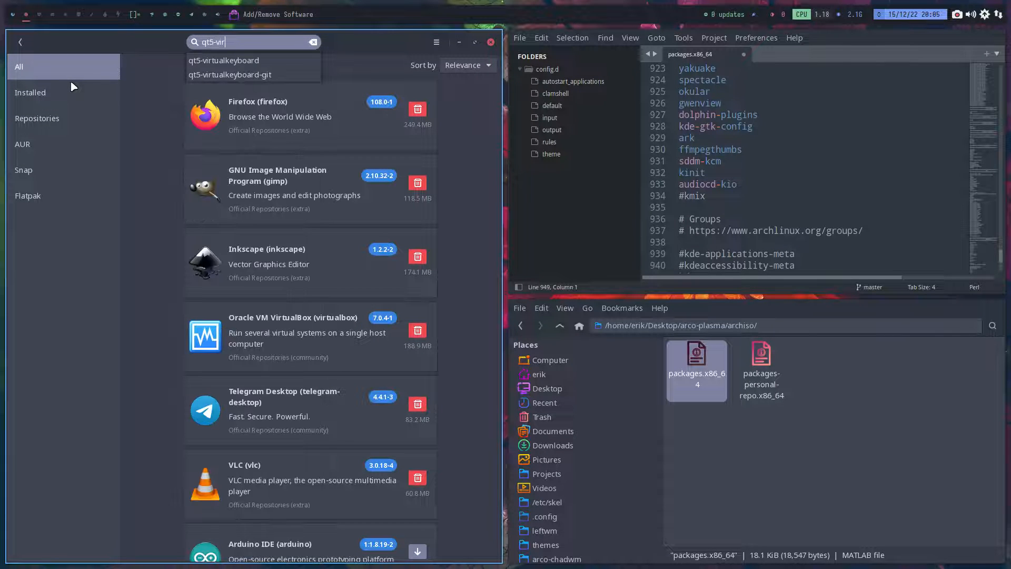
pyautogui.write('ir')
pyautogui.press('Down')
pyautogui.press('Return')
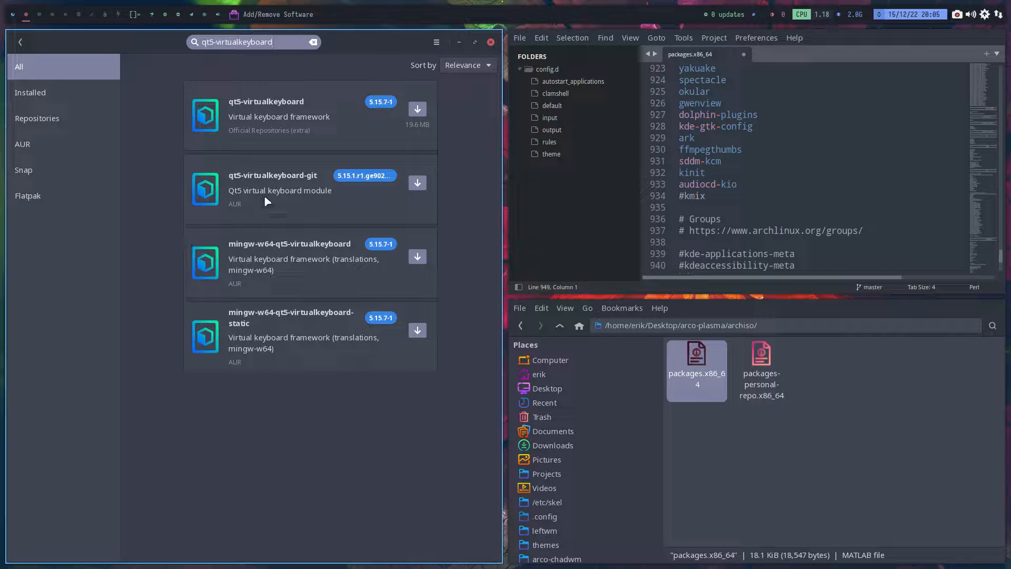
# - View the package details of qt5-virtualkeyboard from the official repositories and close Add/Remove Software
pyautogui.click(301, 119)
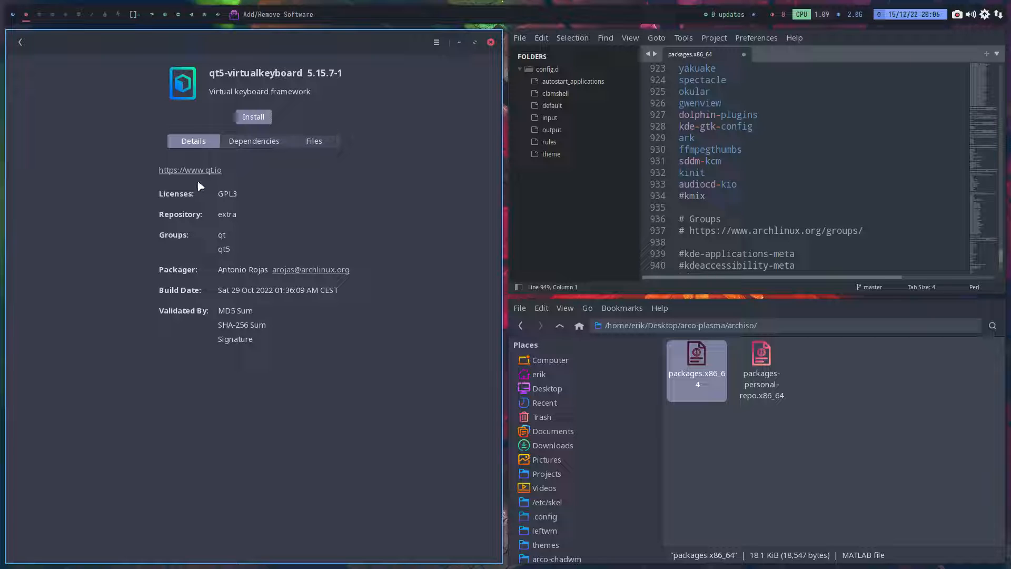
pyautogui.click(19, 41)
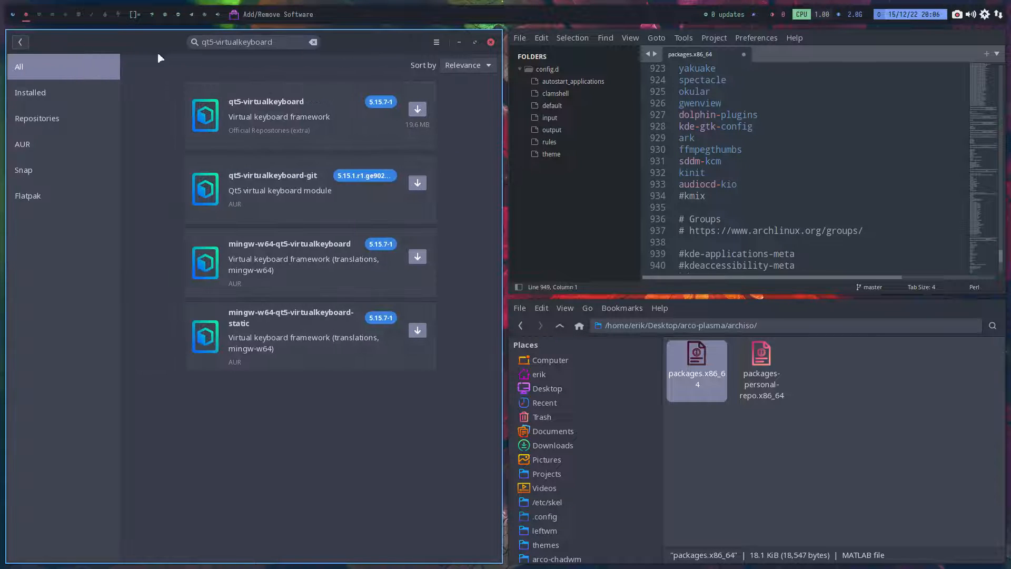
pyautogui.press('super+q')
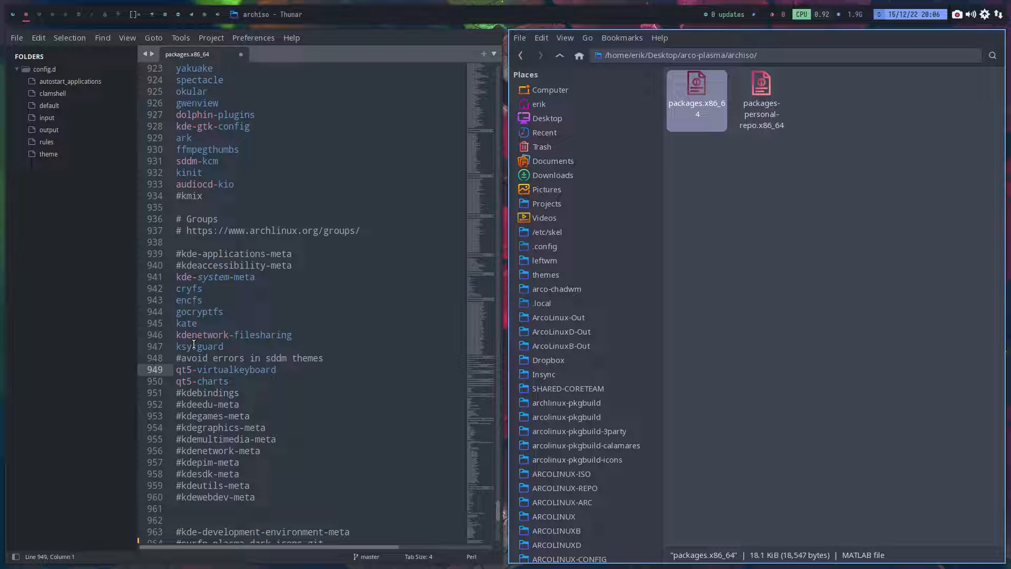
# - Comment out yakuake on line 923 of packages.x86_64 and put the cursor on the plasma entry
pyautogui.scroll(5, 193, 344)
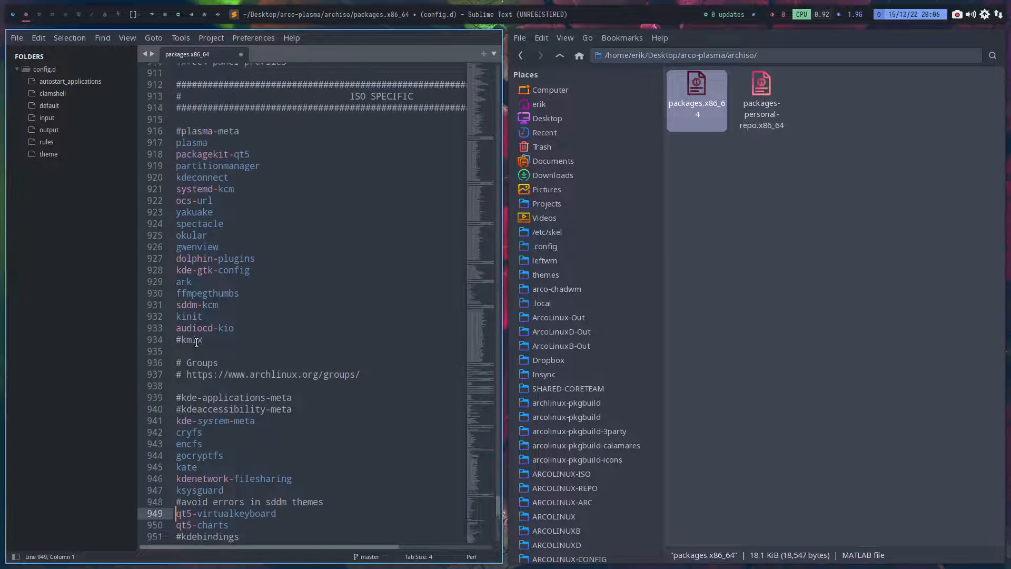
pyautogui.click(175, 243)
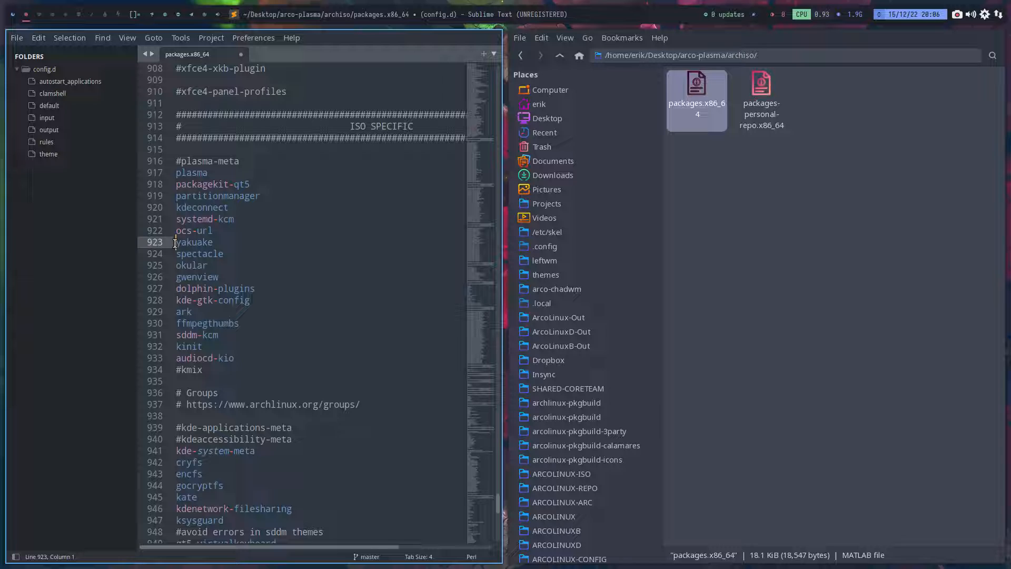
pyautogui.write('#')
pyautogui.press('Up')
pyautogui.press('Up')
pyautogui.press('Up')
pyautogui.press('Up')
pyautogui.press('Up')
pyautogui.press('Up')
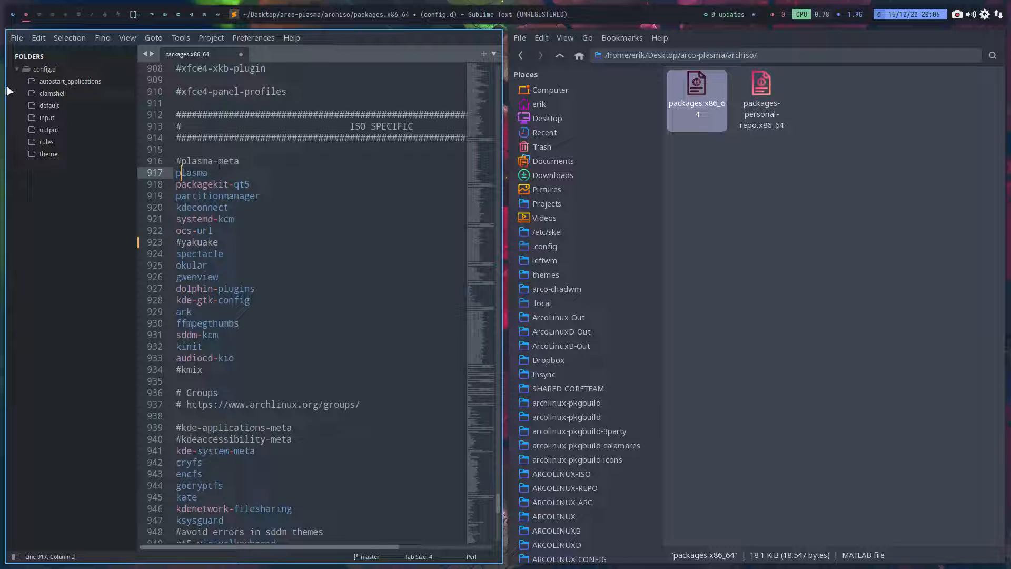
# - Switch to Chromium, search the web for "arch linux plasma" in a new tab, and open the KDE ArchWiki article
pyautogui.click(12, 14)
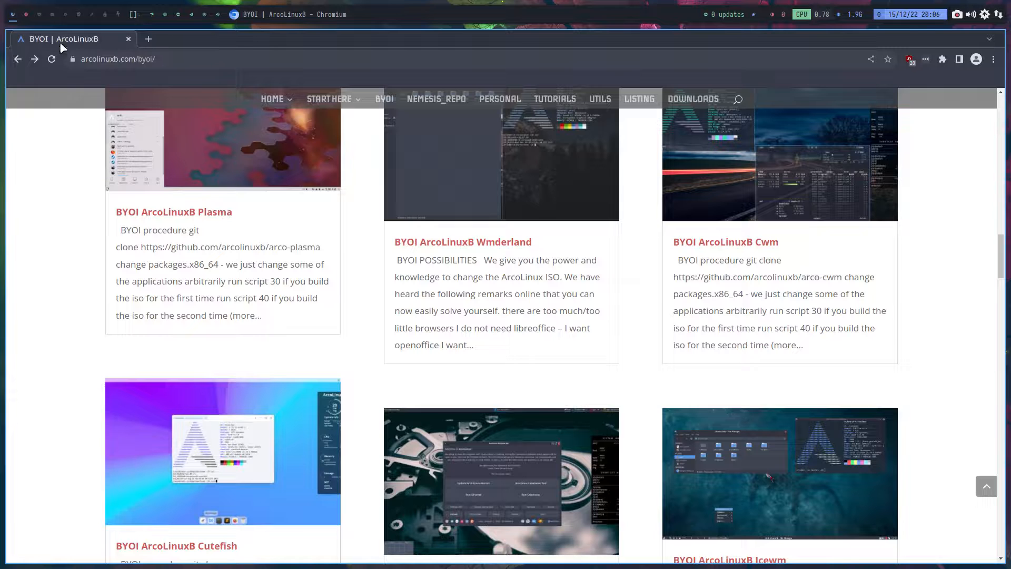
pyautogui.click(147, 39)
pyautogui.write('arch lin')
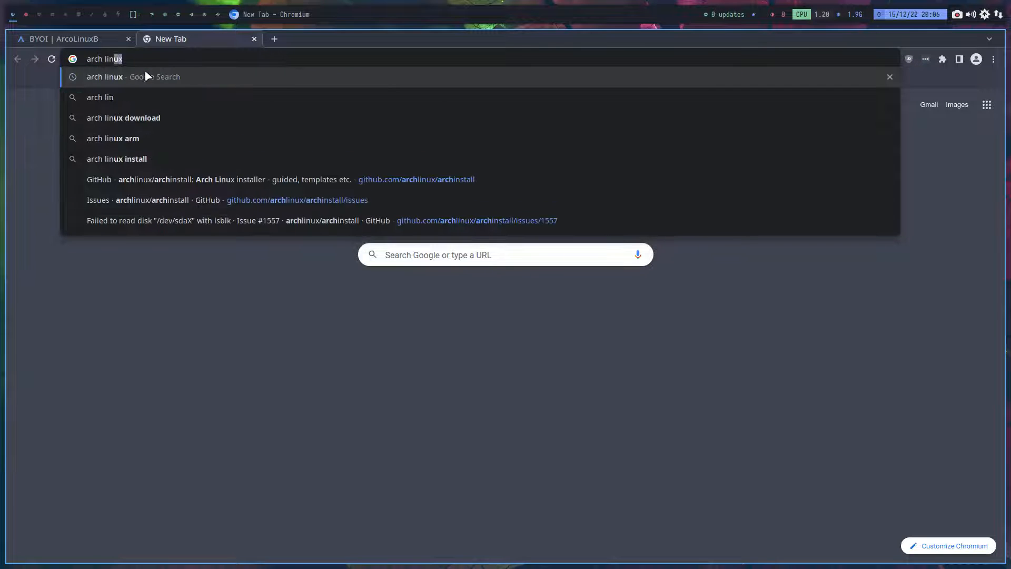
pyautogui.write('ux pakc')
pyautogui.press('BackSpace')
pyautogui.press('BackSpace')
pyautogui.press('BackSpace')
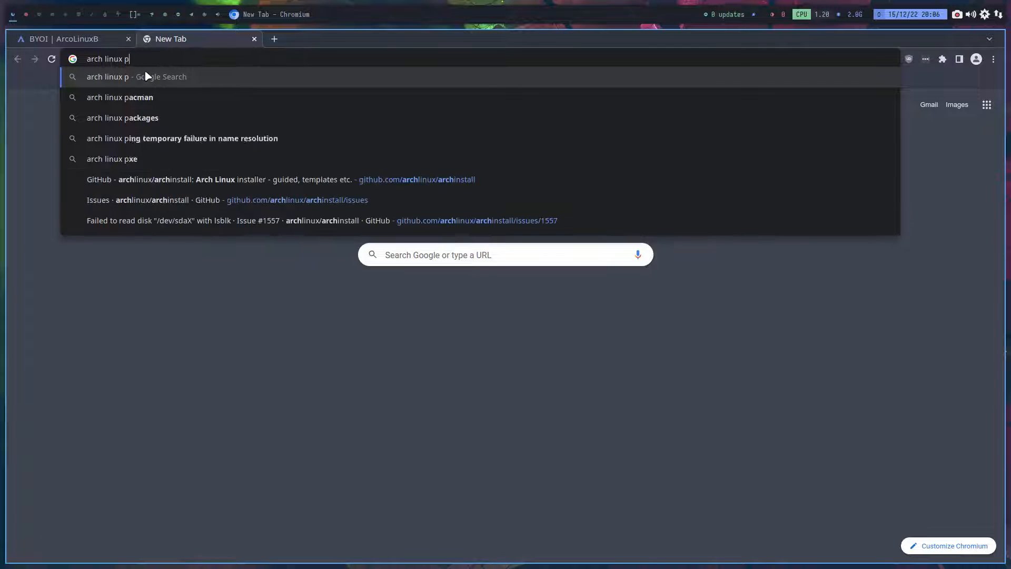
pyautogui.write('lasma')
pyautogui.press('Return')
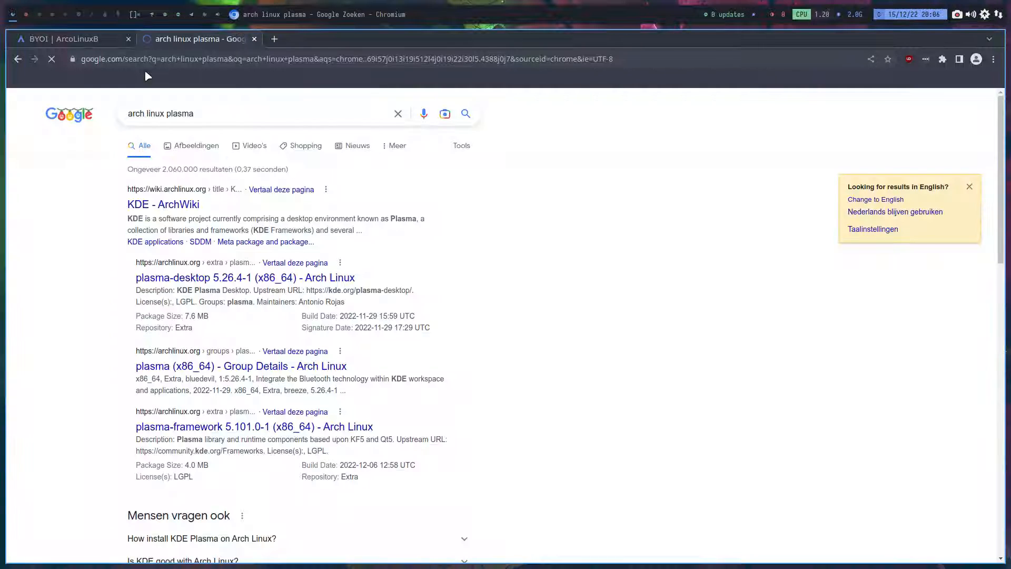
pyautogui.click(189, 208)
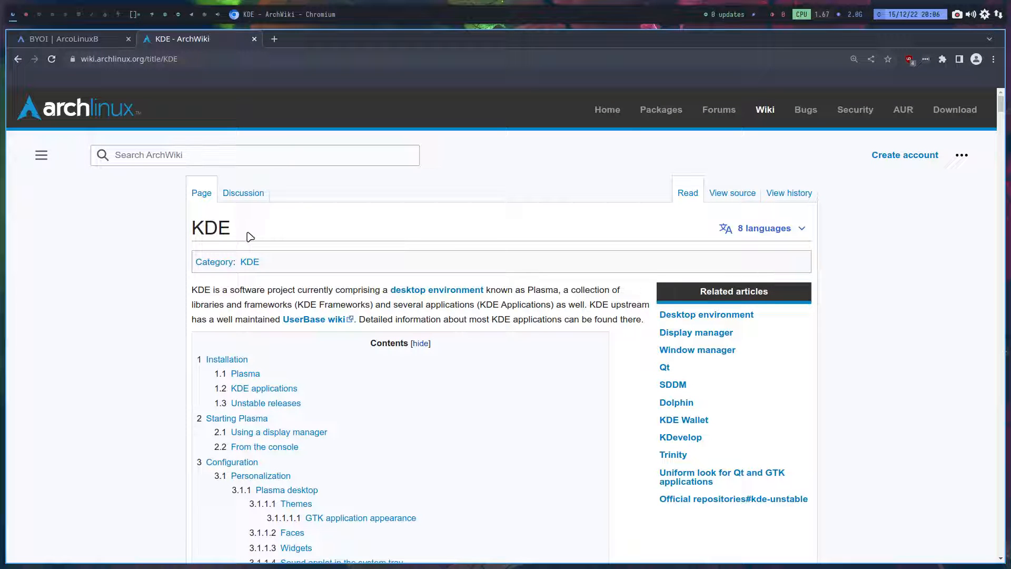
# - Find the Plasma installation section of the KDE article and open the plasma-meta package page from it
pyautogui.scroll(-8, 267, 261)
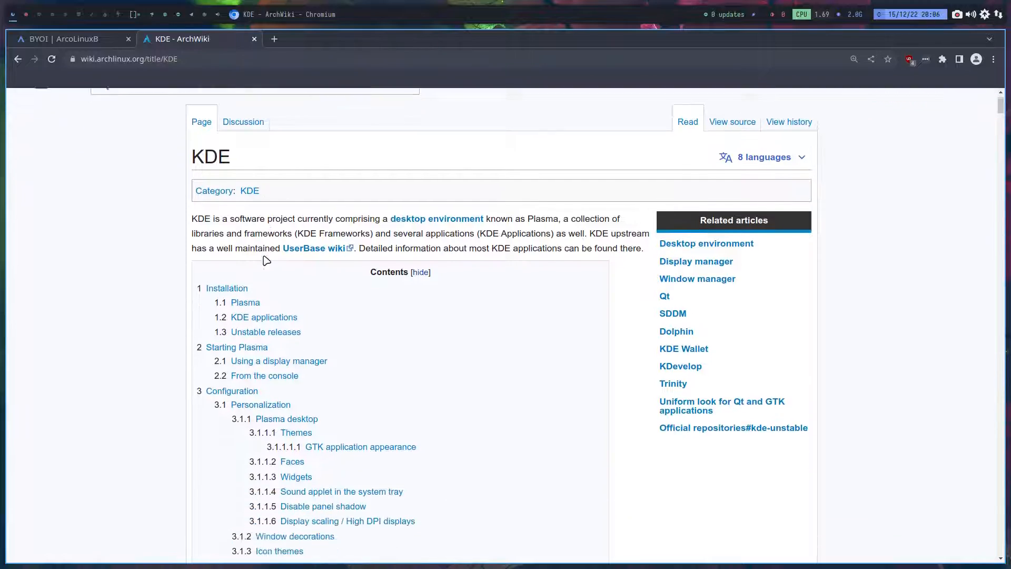
pyautogui.scroll(-15, 190, 244)
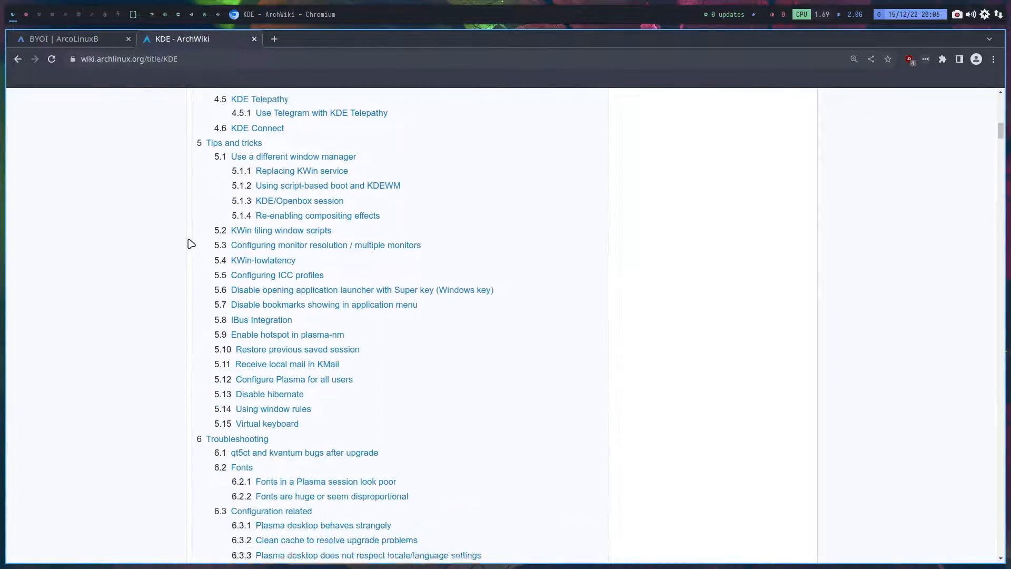
pyautogui.scroll(-3, 191, 243)
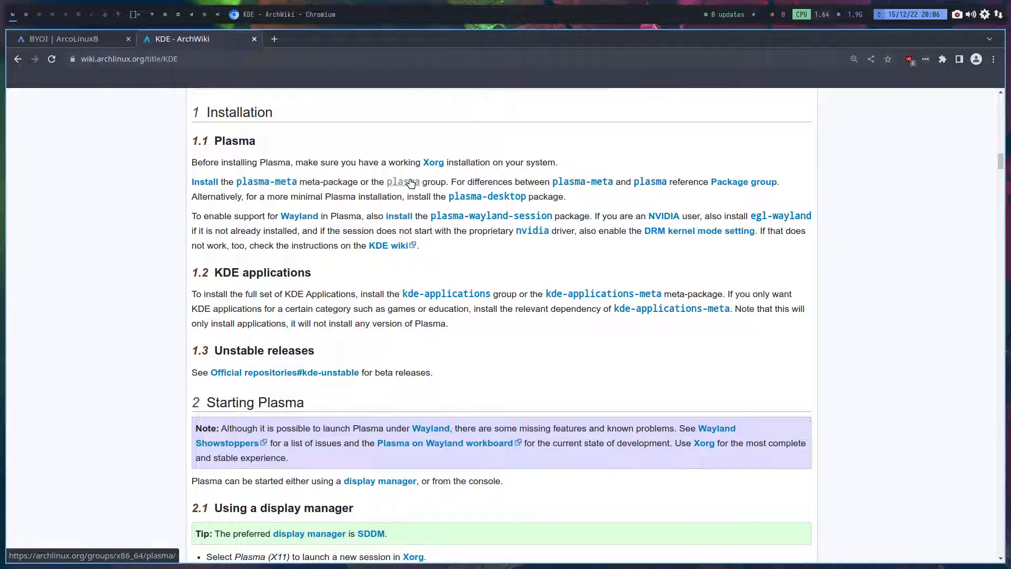
pyautogui.click(259, 183)
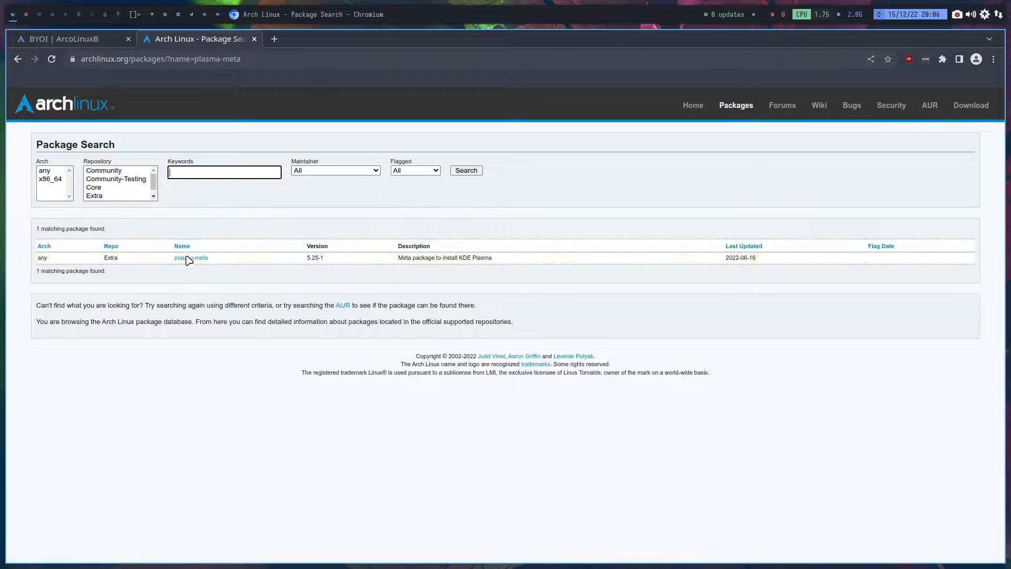
pyautogui.click(198, 260)
# - Expand the full dependency list of plasma-meta and look through its packages
pyautogui.scroll(-3, 174, 354)
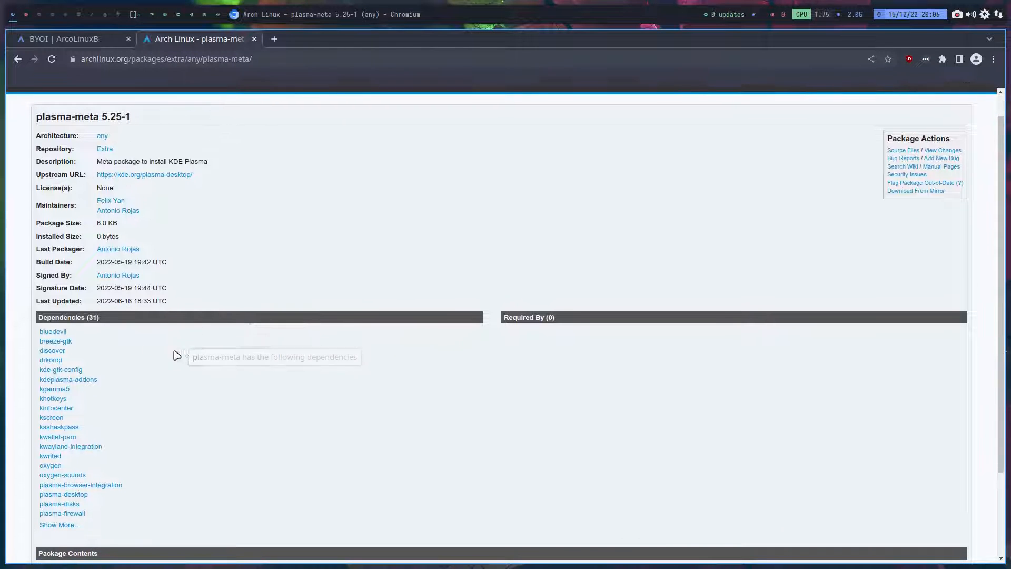
pyautogui.scroll(1, 86, 421)
pyautogui.click(84, 495)
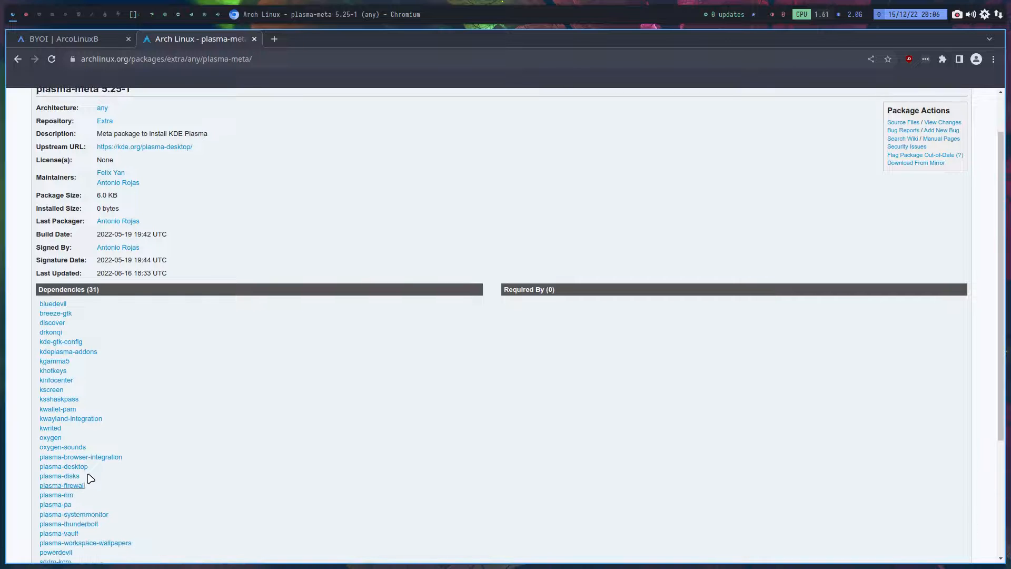
pyautogui.scroll(-3, 88, 458)
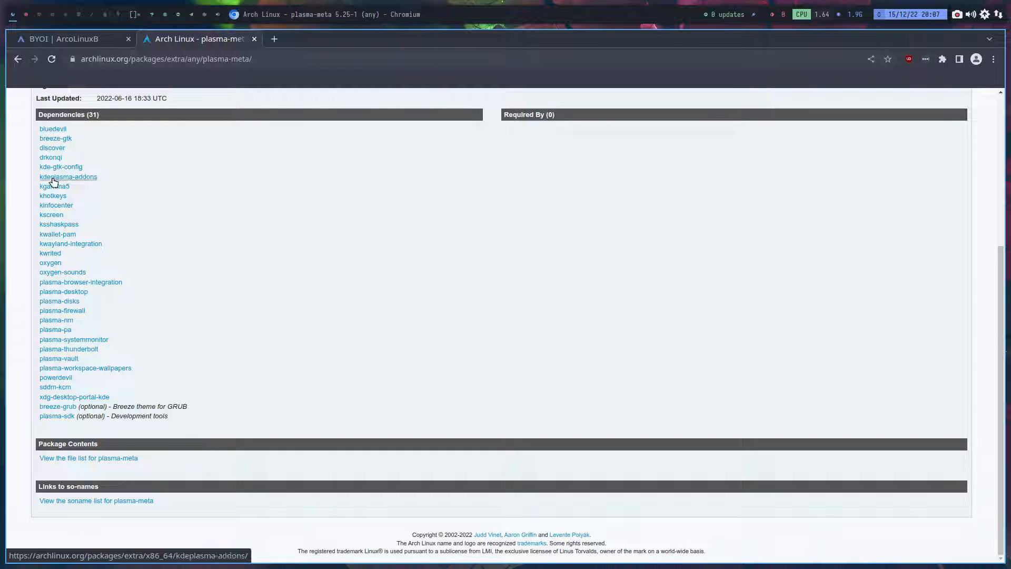
pyautogui.scroll(3, 92, 262)
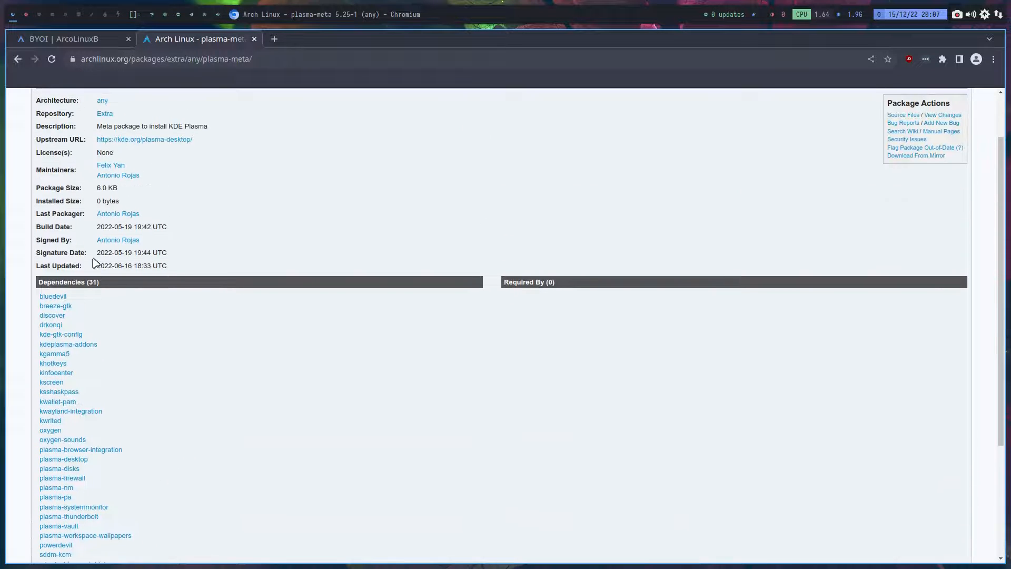
pyautogui.scroll(1, 93, 262)
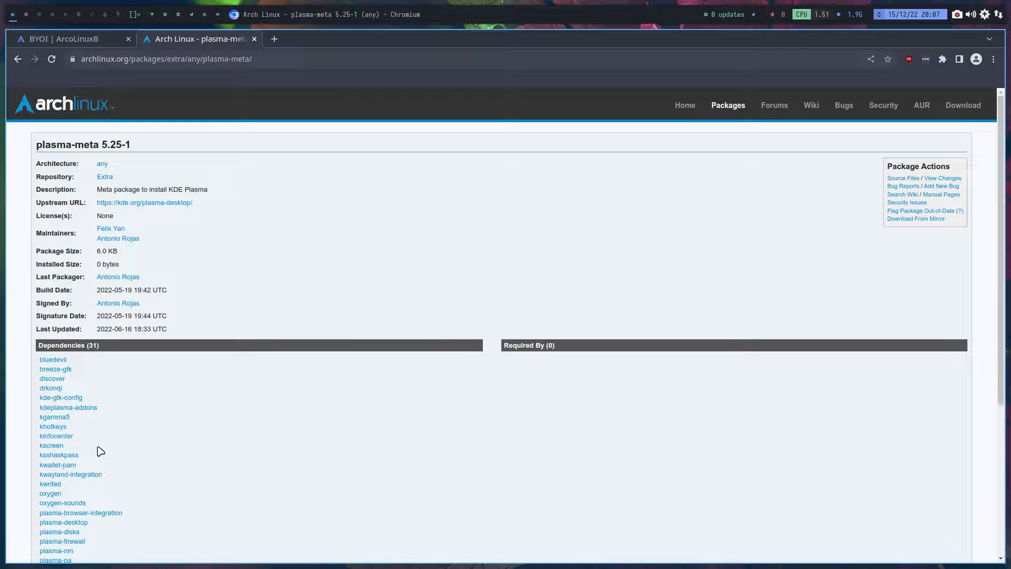
# - Go back to the KDE article, open the plasma group page, and look through the packages in the group
pyautogui.click(17, 59)
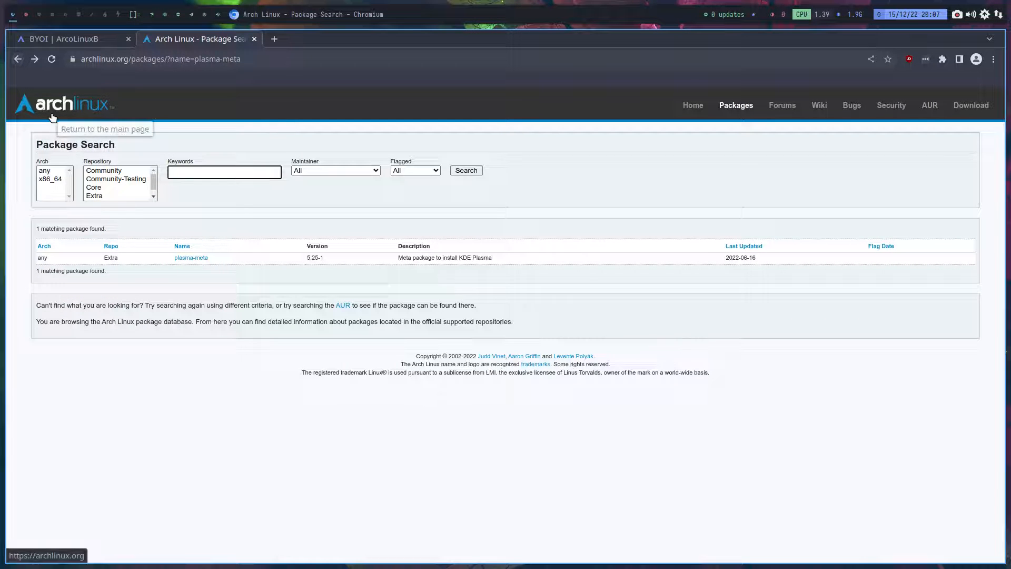
pyautogui.click(18, 60)
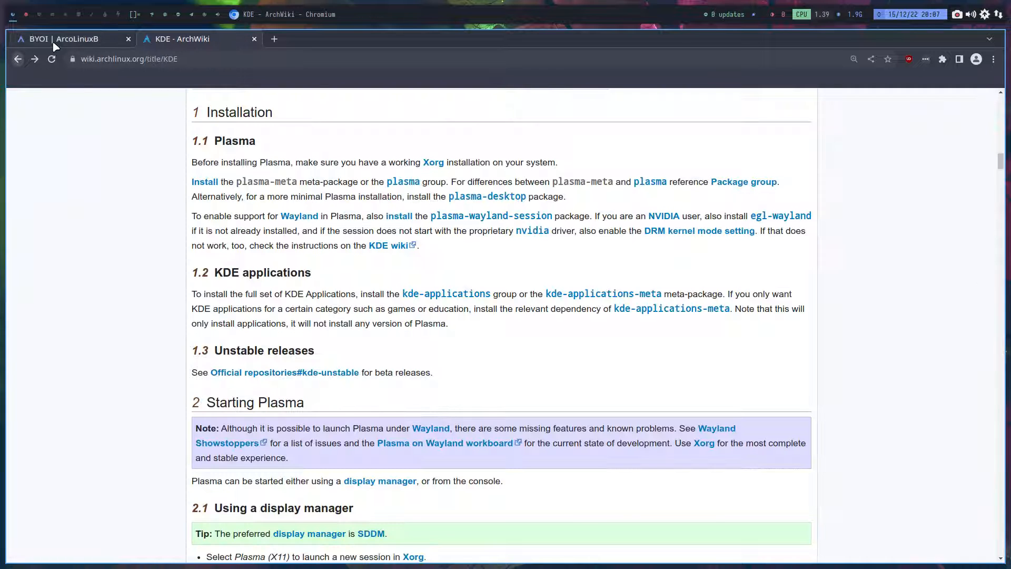
pyautogui.click(410, 186)
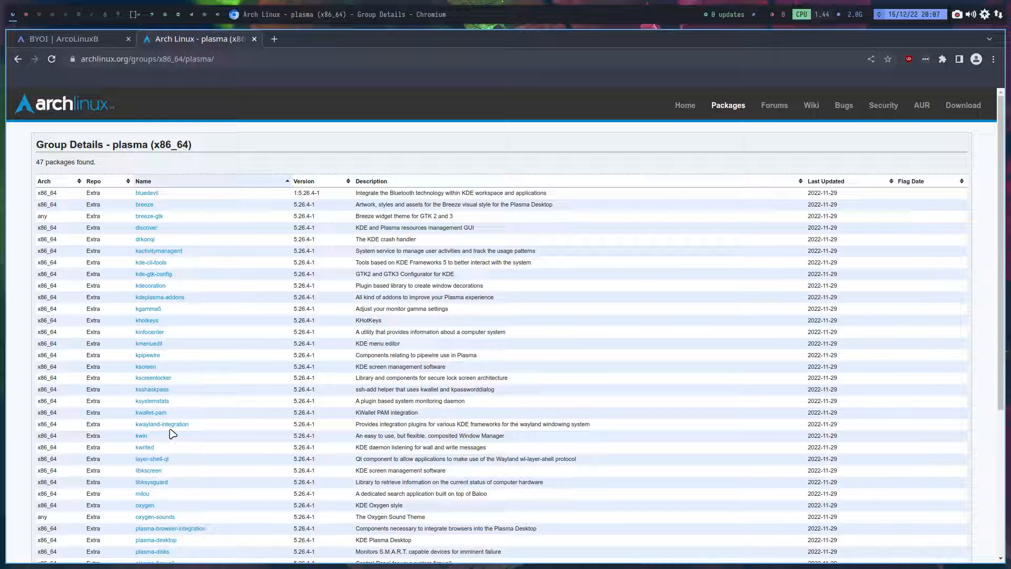
pyautogui.scroll(-5, 173, 434)
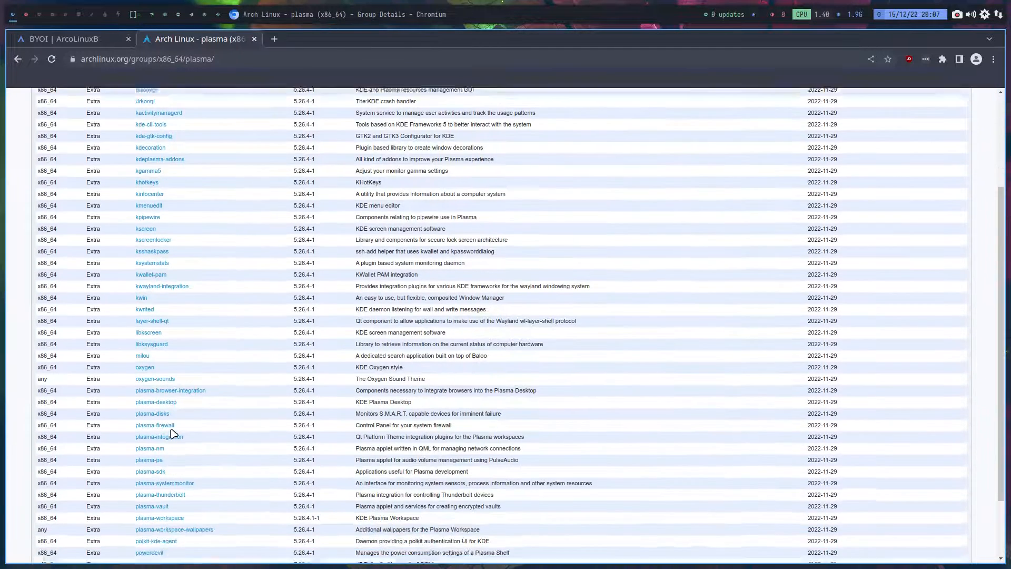
pyautogui.scroll(-1, 173, 433)
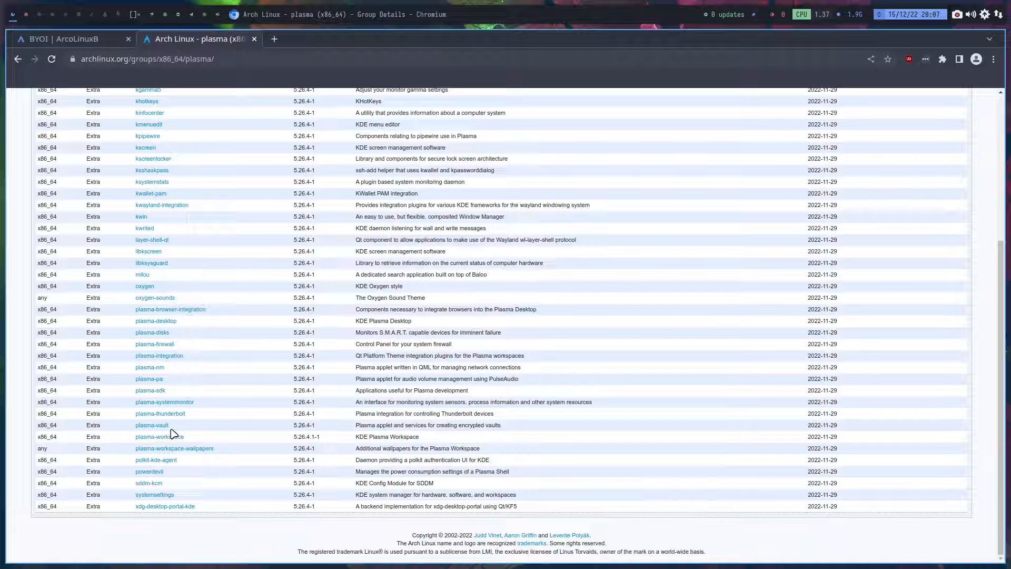
# - Switch back to packages.x86_64 in Sublime Text and review the Plasma entries in the ISO SPECIFIC and Groups sections
pyautogui.click(84, 39)
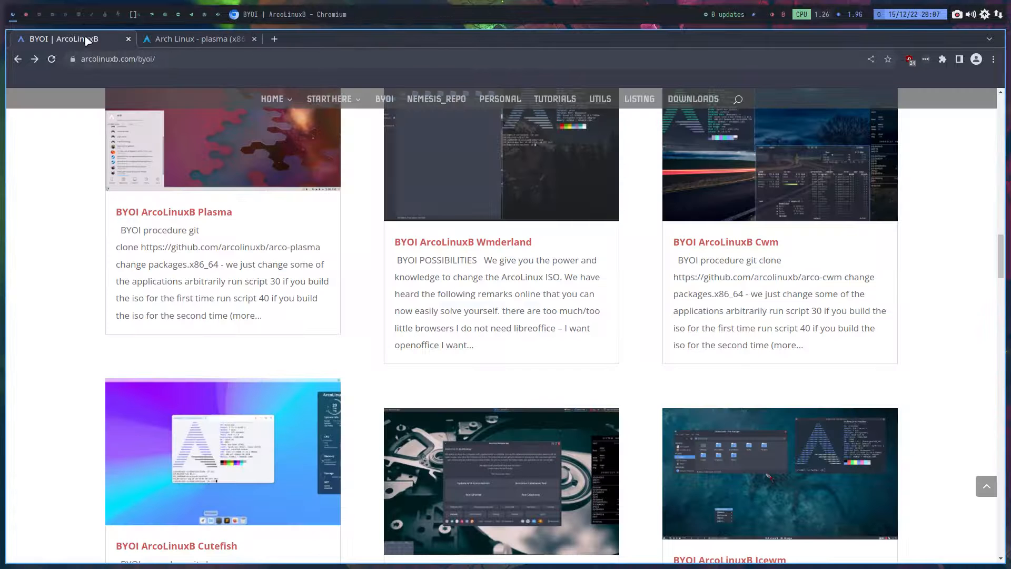
pyautogui.click(27, 12)
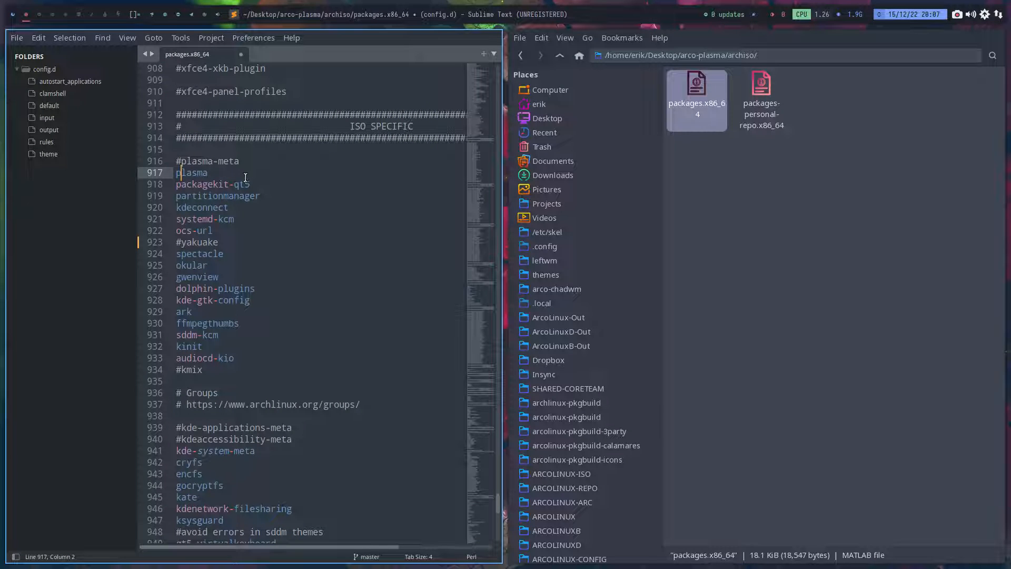
pyautogui.click(197, 196)
pyautogui.click(194, 175)
pyautogui.click(197, 186)
pyautogui.click(197, 194)
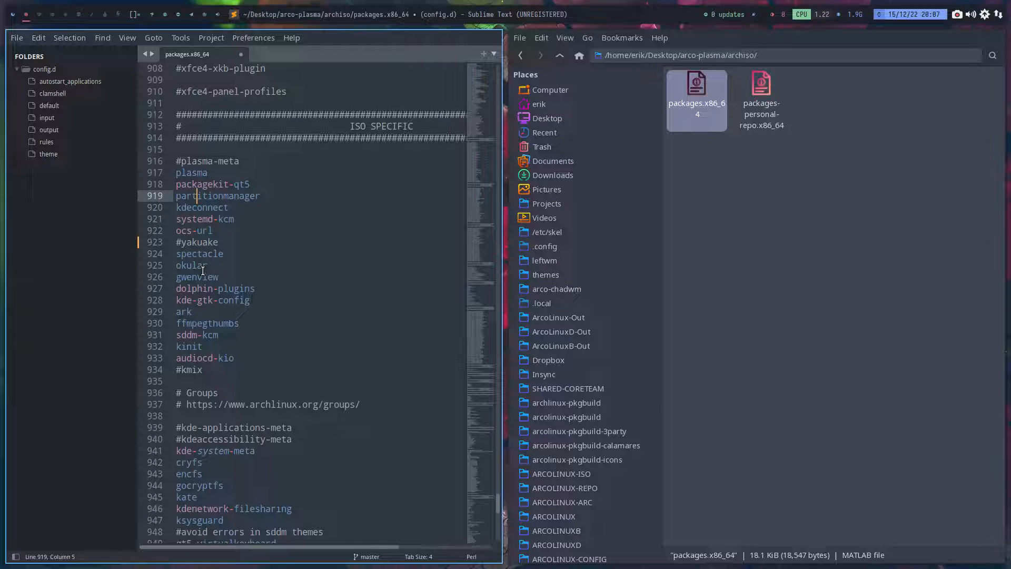
pyautogui.scroll(-5, 215, 407)
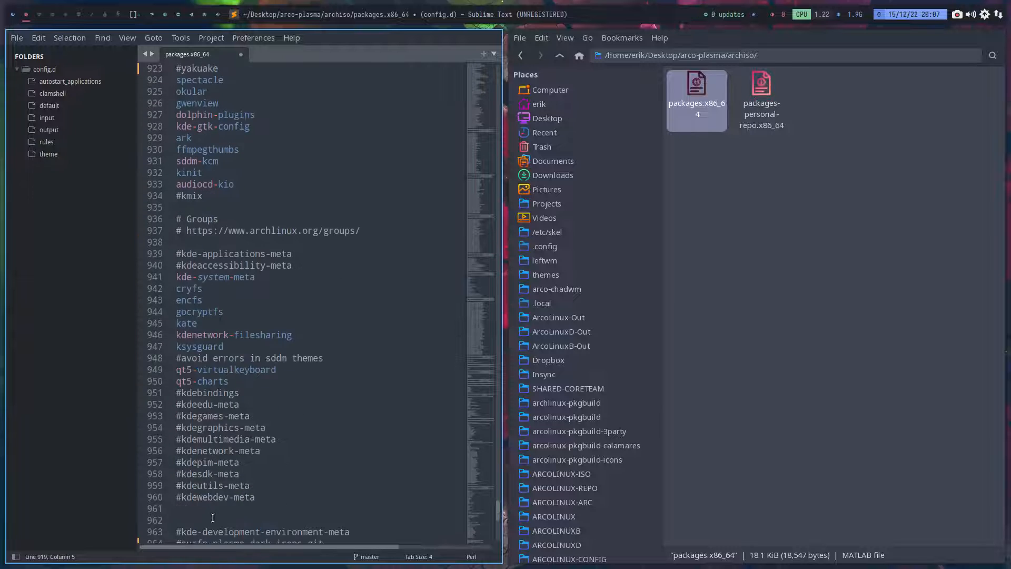
# - Go through the enabled and commented-out packages from plasma-meta down to the KDE group entries once more
pyautogui.scroll(10, 209, 473)
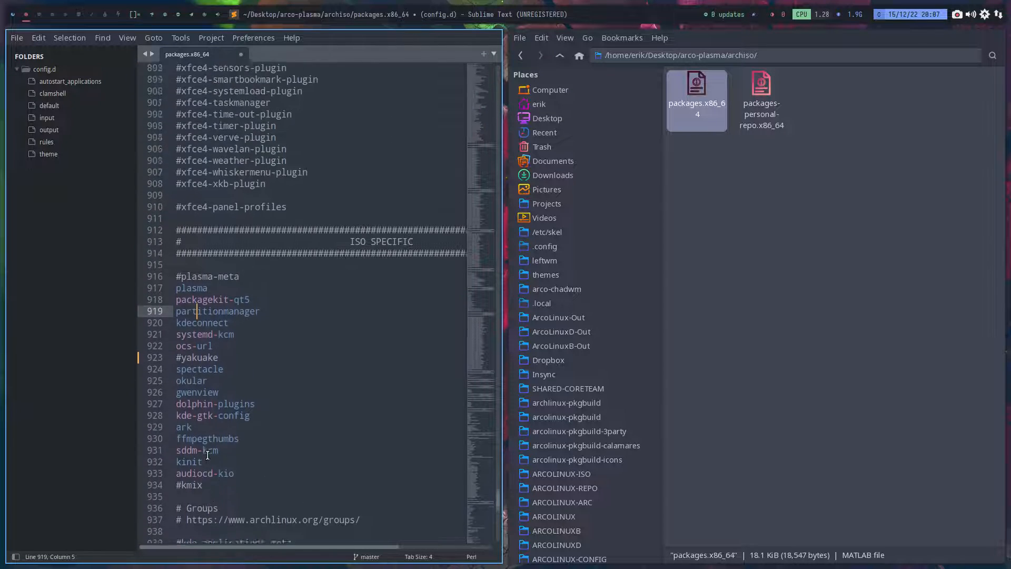
pyautogui.scroll(-9, 208, 455)
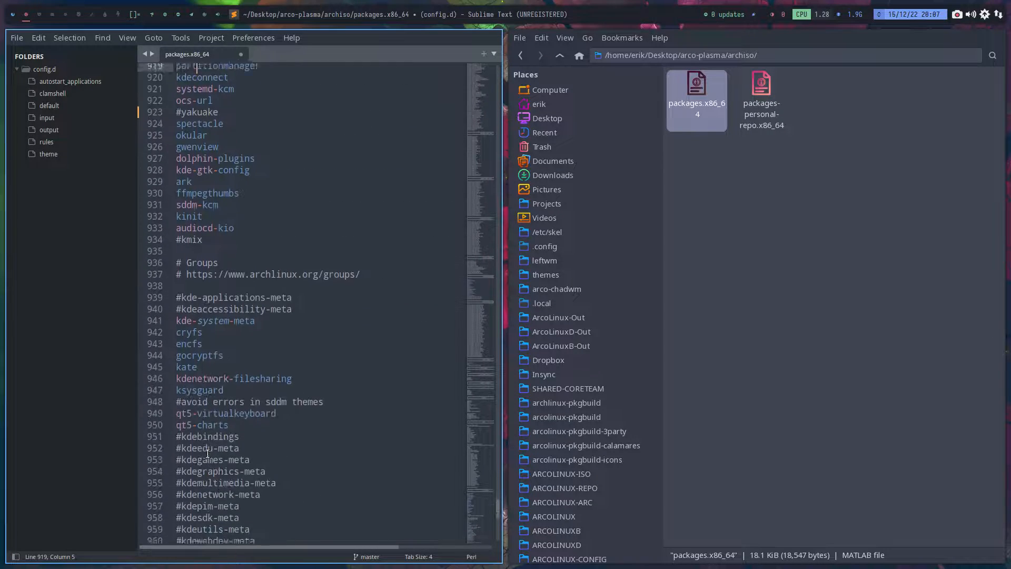
pyautogui.scroll(1, 207, 452)
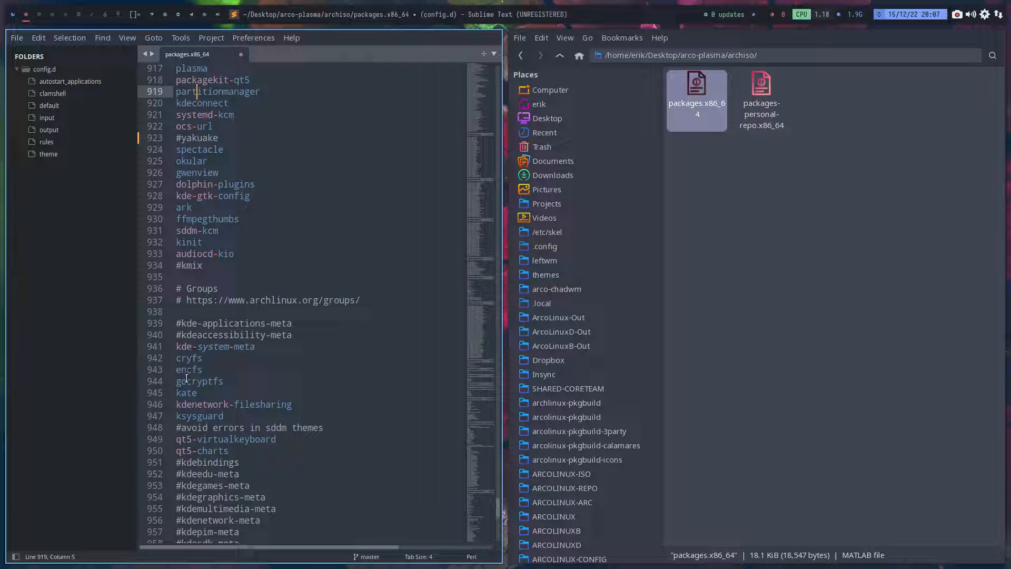
pyautogui.scroll(6, 188, 378)
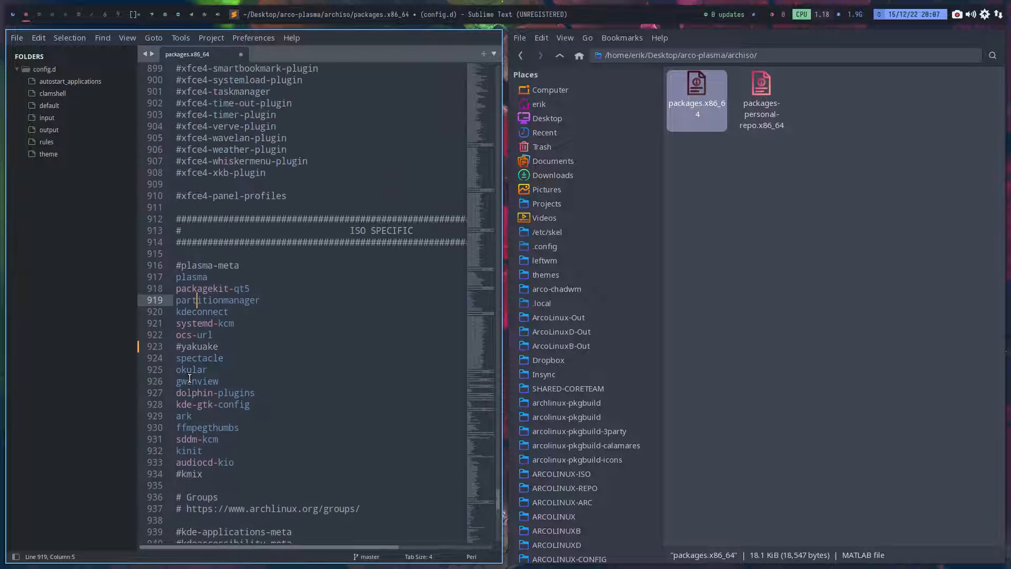
pyautogui.scroll(7, 190, 379)
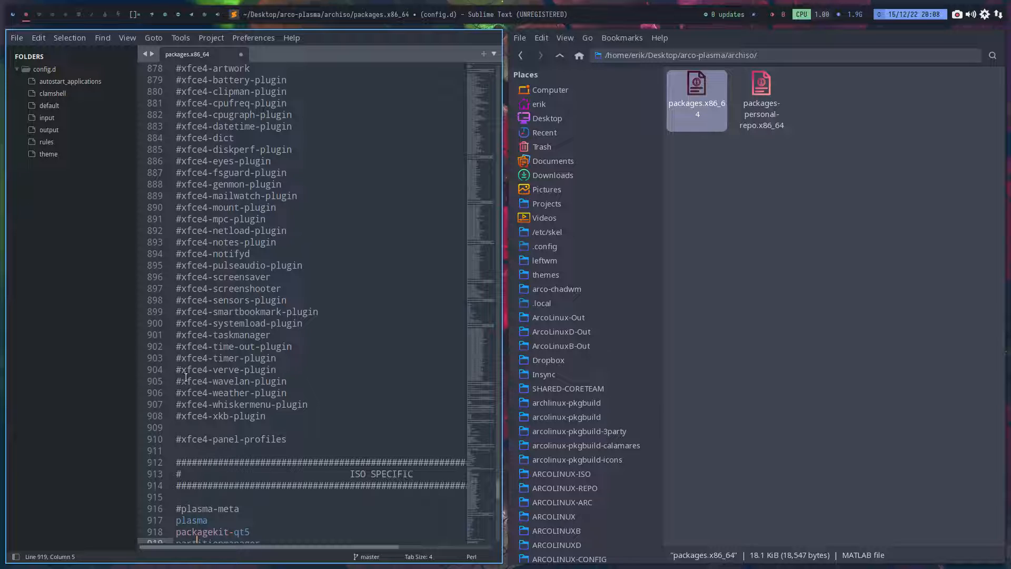
pyautogui.scroll(-3, 189, 378)
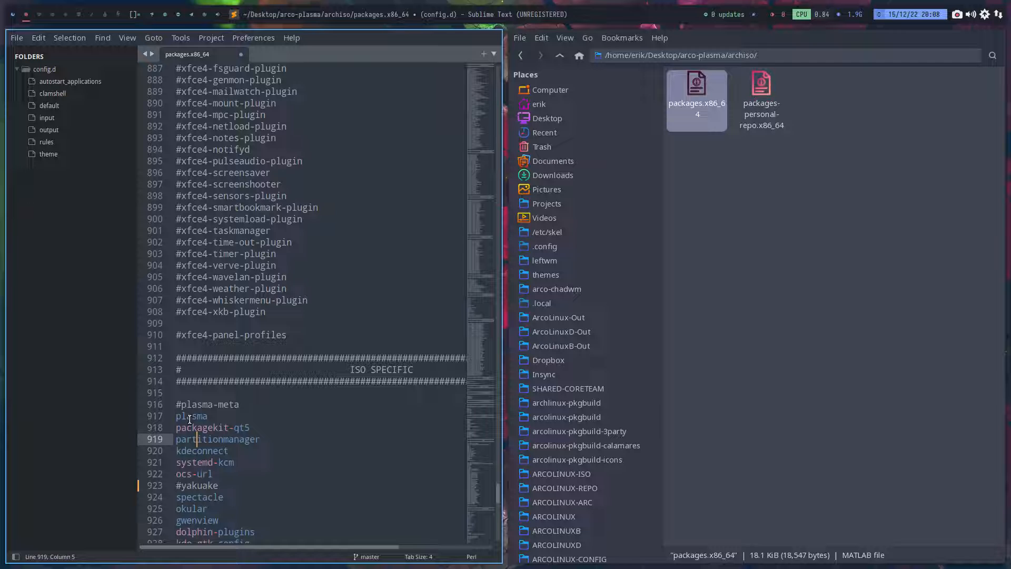
pyautogui.scroll(-7, 189, 419)
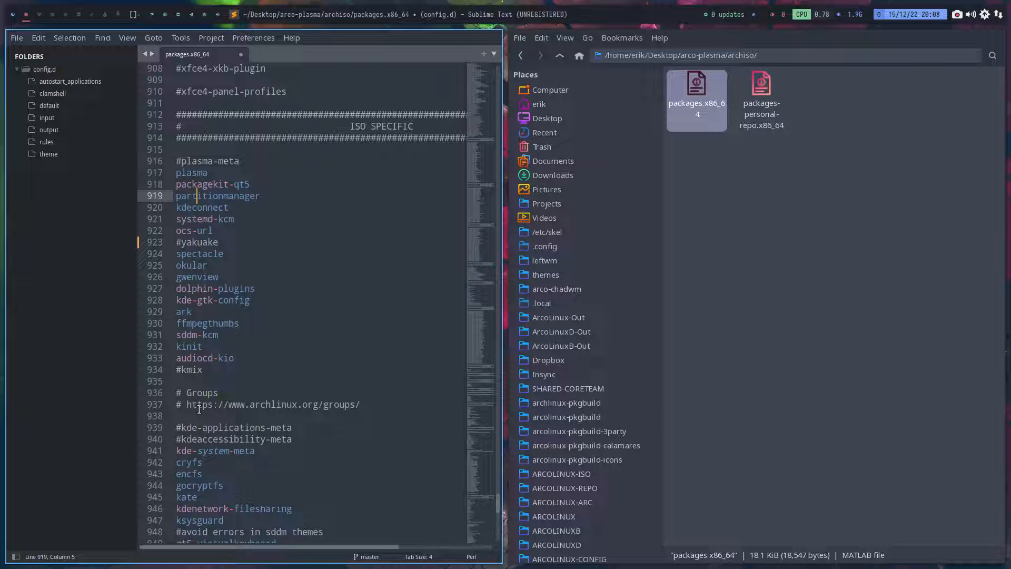
pyautogui.scroll(-1, 211, 403)
pyautogui.scroll(12, 223, 399)
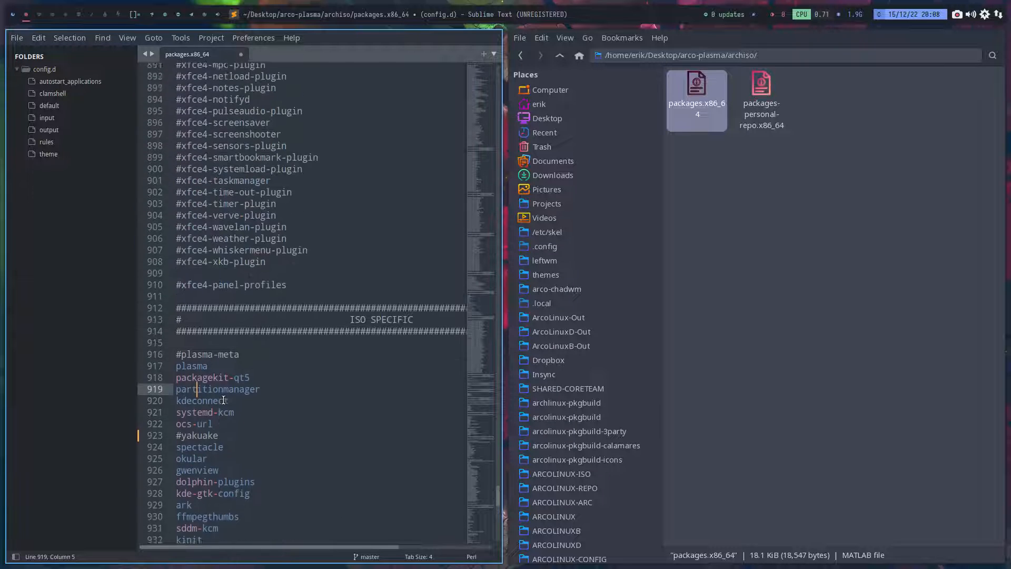
# - Comment out arcolinux-sddm-simplicity-git in the DISPLAY MANAGERS section of packages.x86_64
pyautogui.scroll(20, 223, 399)
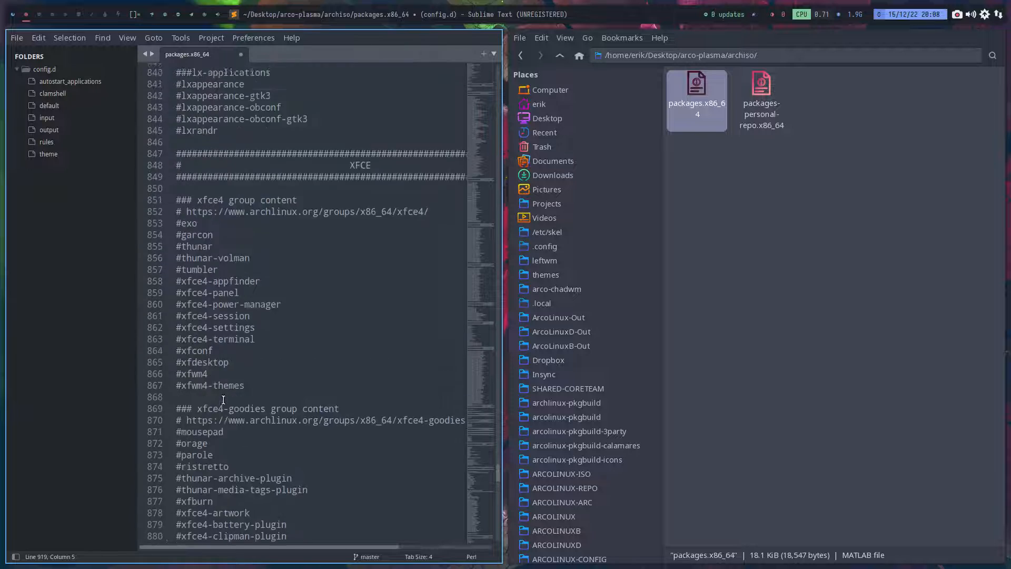
pyautogui.scroll(13, 223, 399)
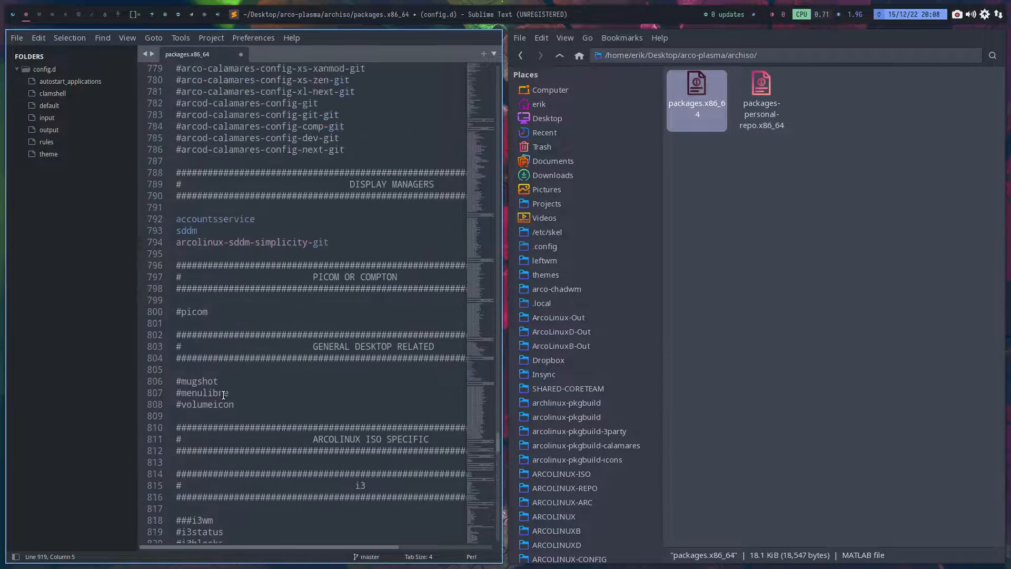
pyautogui.scroll(3, 223, 394)
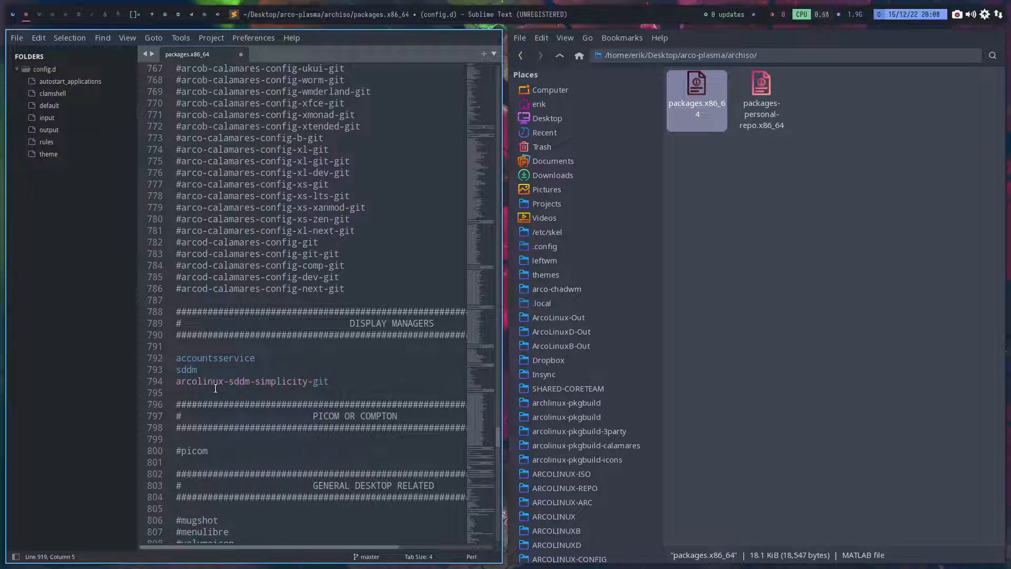
pyautogui.click(177, 382)
pyautogui.write('#')
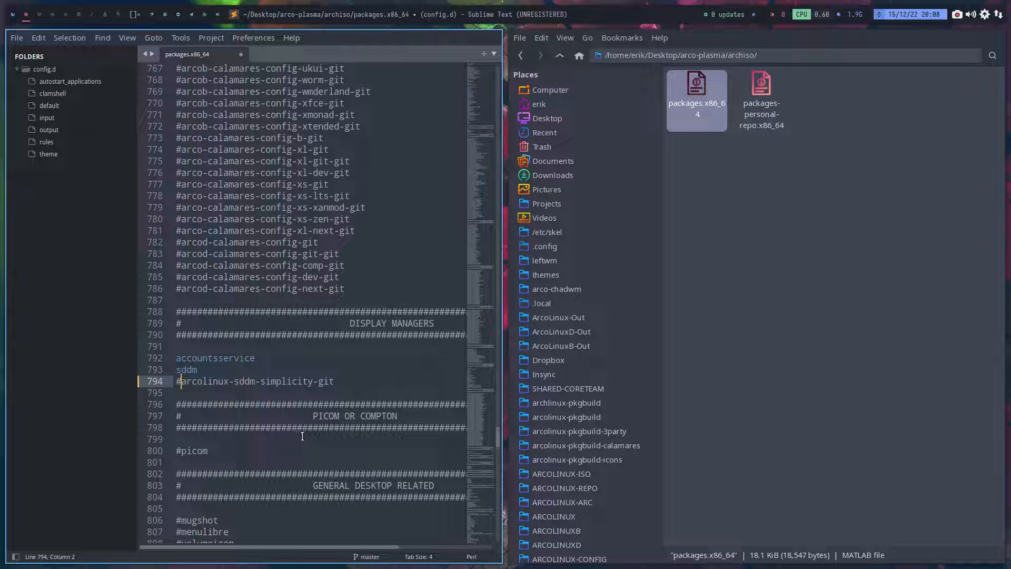
# - Find the arcob-calamares-config-plasma-git entry among the Calamares config packages and highlight its name
pyautogui.scroll(9, 295, 413)
pyautogui.scroll(4, 294, 411)
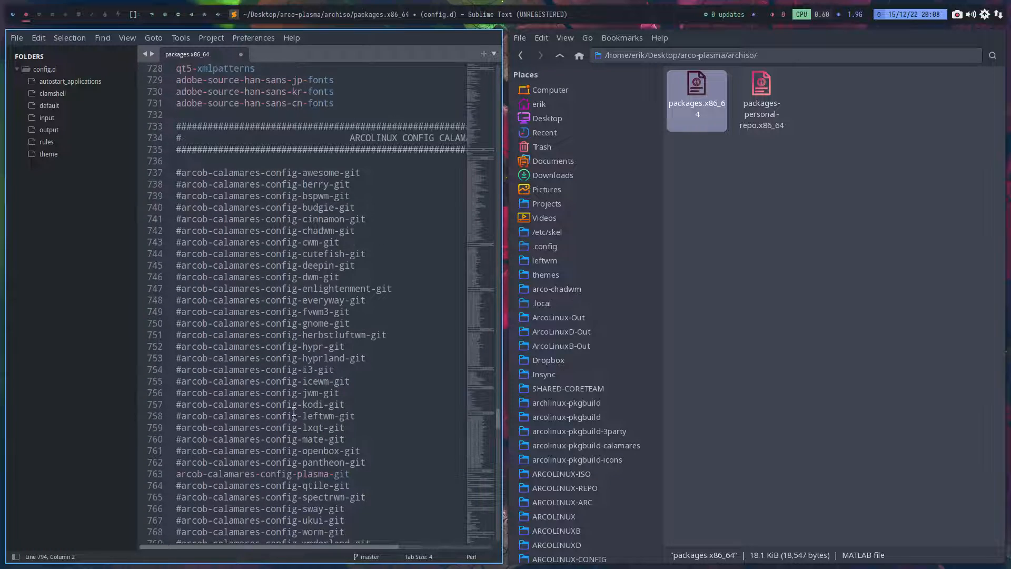
pyautogui.scroll(-3, 294, 411)
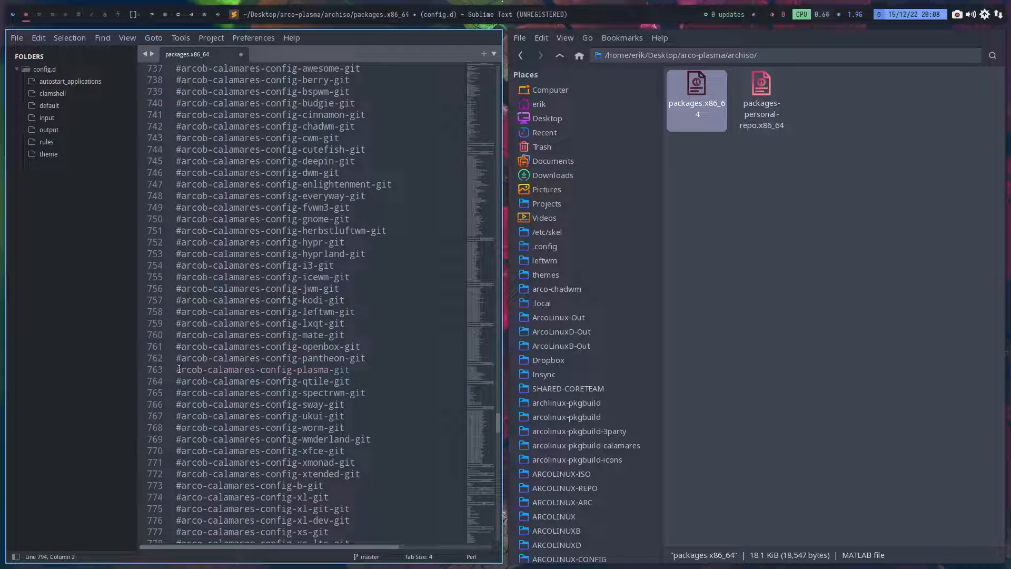
pyautogui.moveTo(176, 370); pyautogui.dragTo(318, 369)
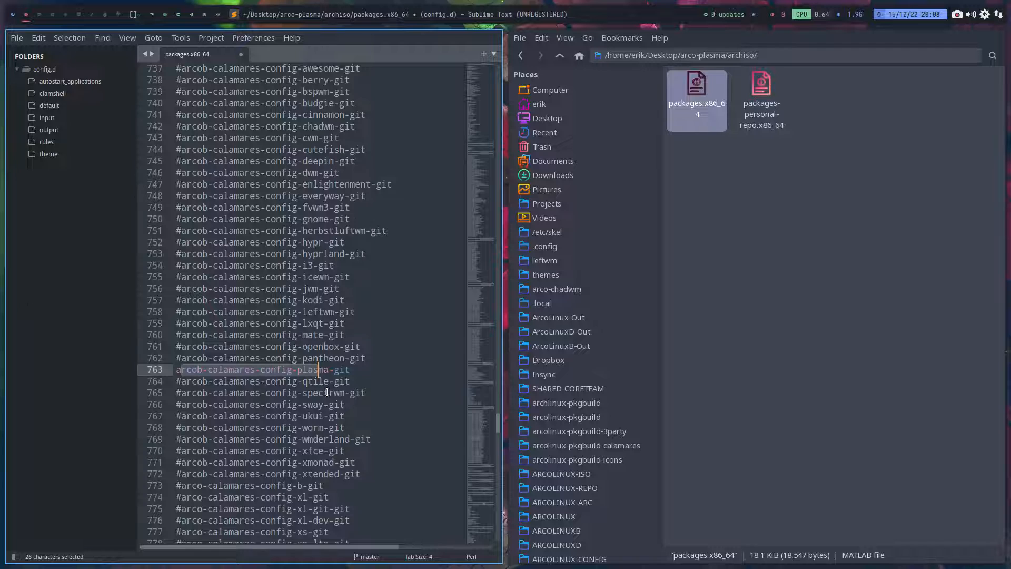
# - Highlight kcoreaddons through kservice in the CALAMARES DEPENDENCIES section and save packages.x86_64
pyautogui.scroll(11, 327, 392)
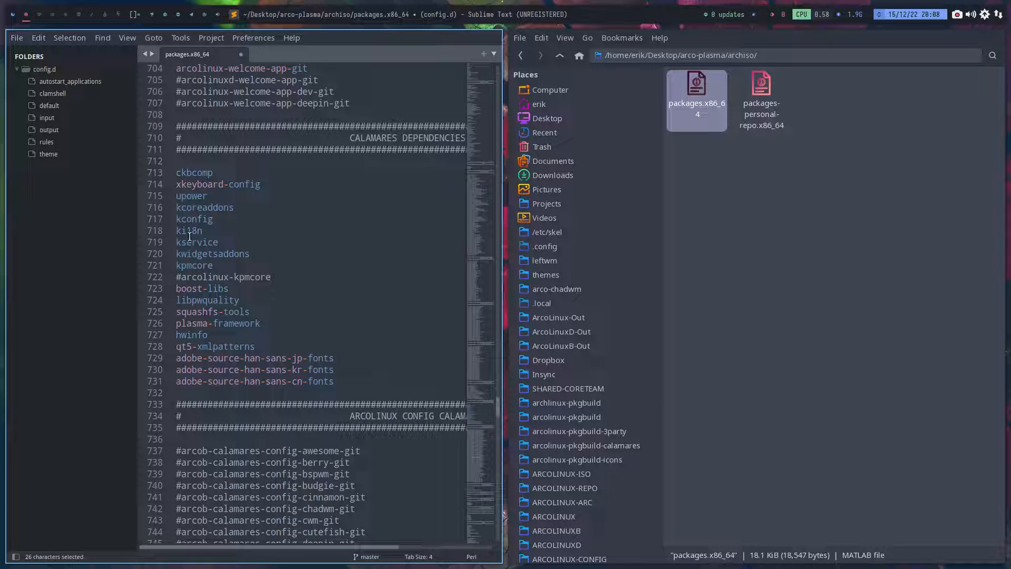
pyautogui.click(213, 241)
pyautogui.hotkey('shift', 'Up')
pyautogui.hotkey('shift', 'Up')
pyautogui.hotkey('shift', 'Up')
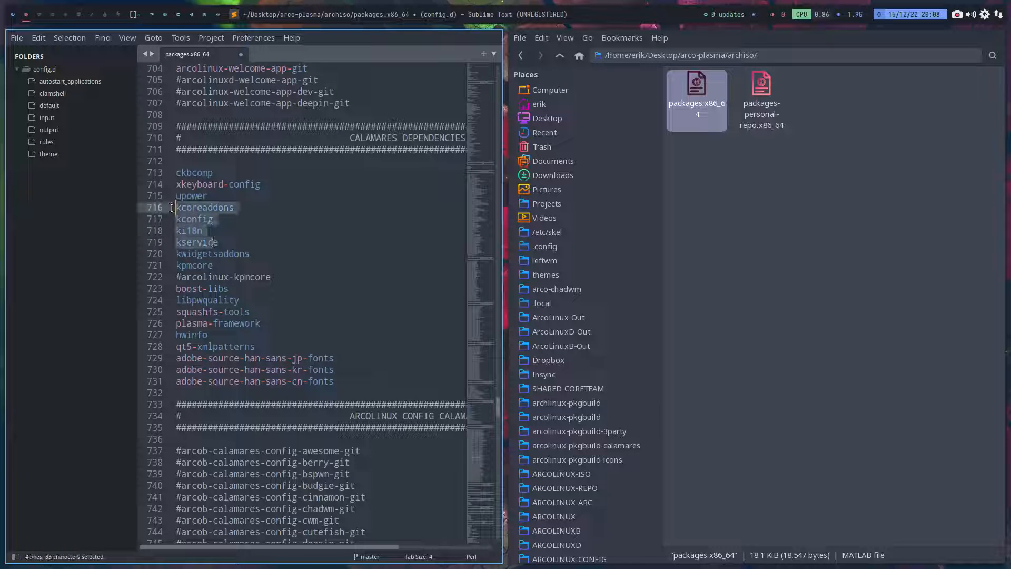
pyautogui.hotkey('shift', 'Home')
pyautogui.hotkey('ctrl', 's')
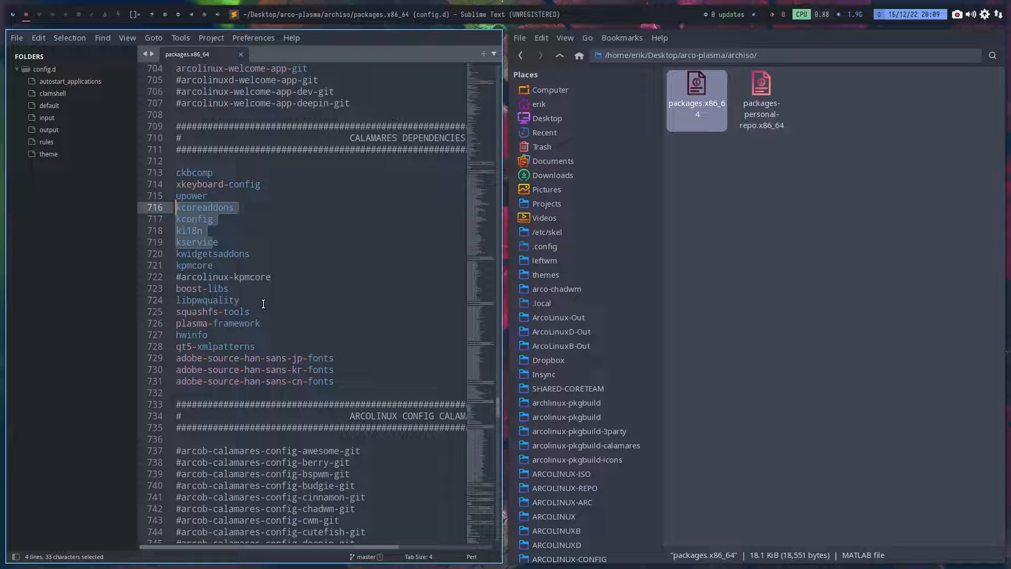
# - Try commenting out arcolinux-welcome-app-git in the ARCOLINUX CALAMARES section, remove the comment mark again, and save the file
pyautogui.scroll(8, 262, 300)
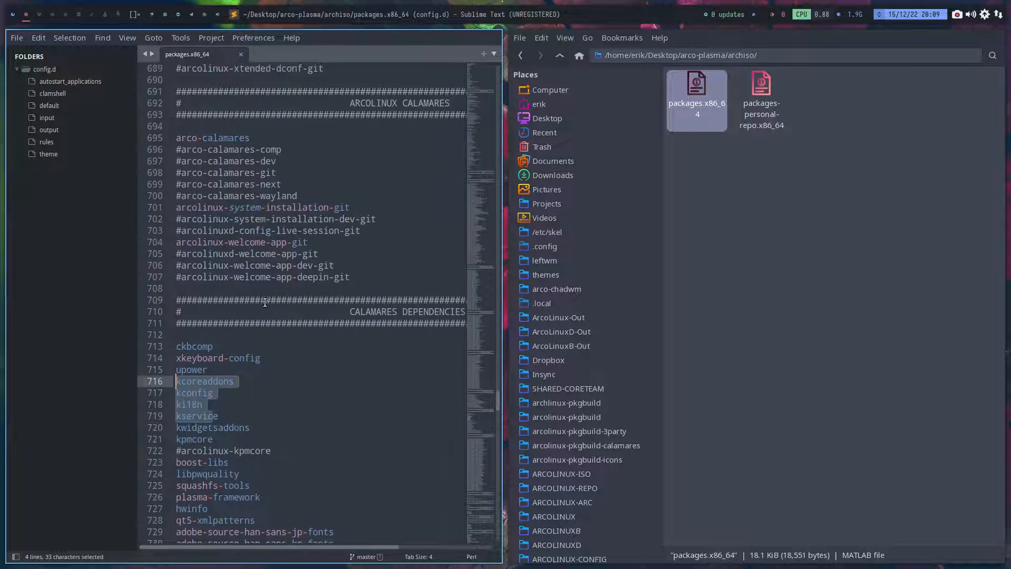
pyautogui.click(177, 346)
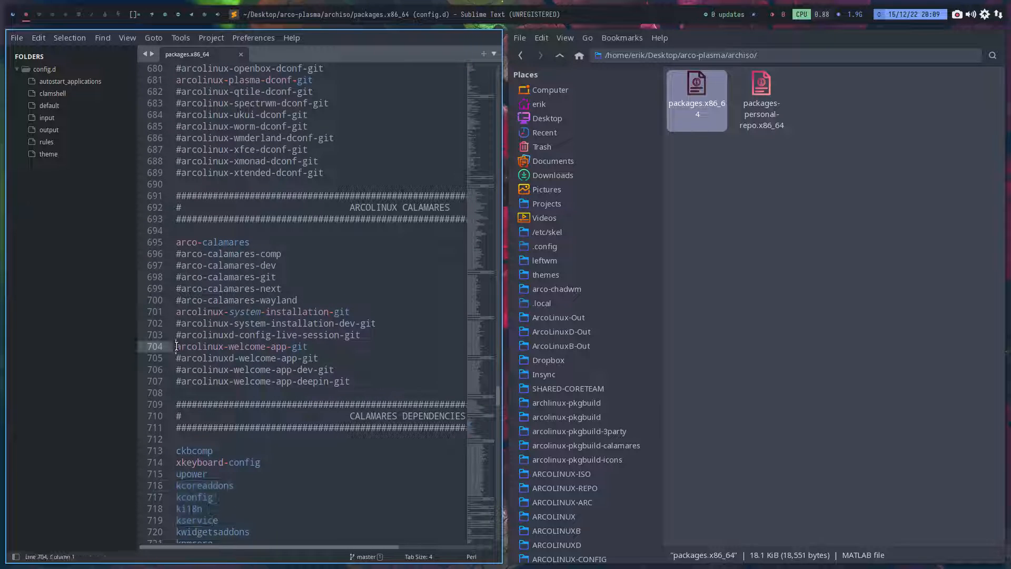
pyautogui.write('#')
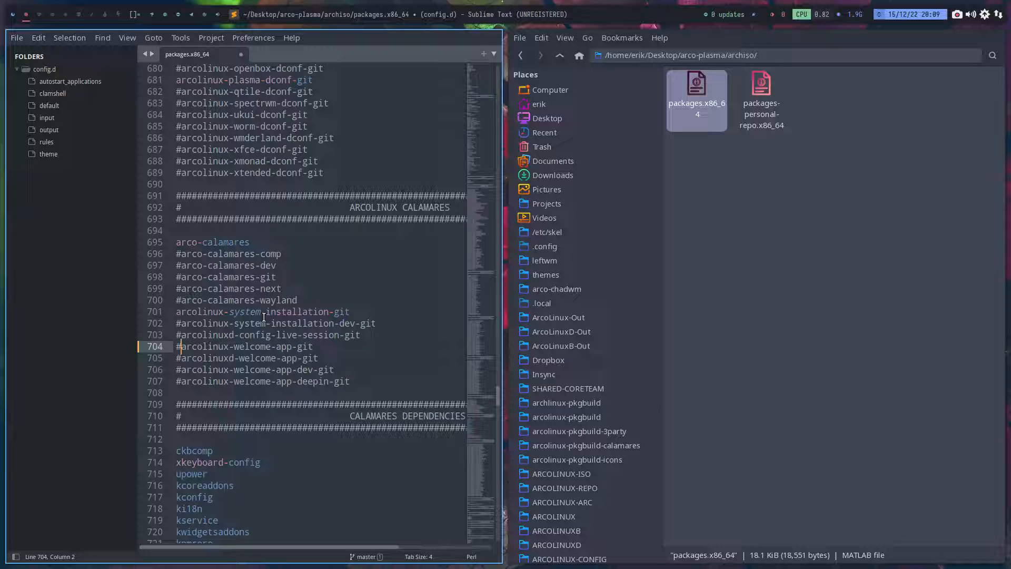
pyautogui.press('BackSpace')
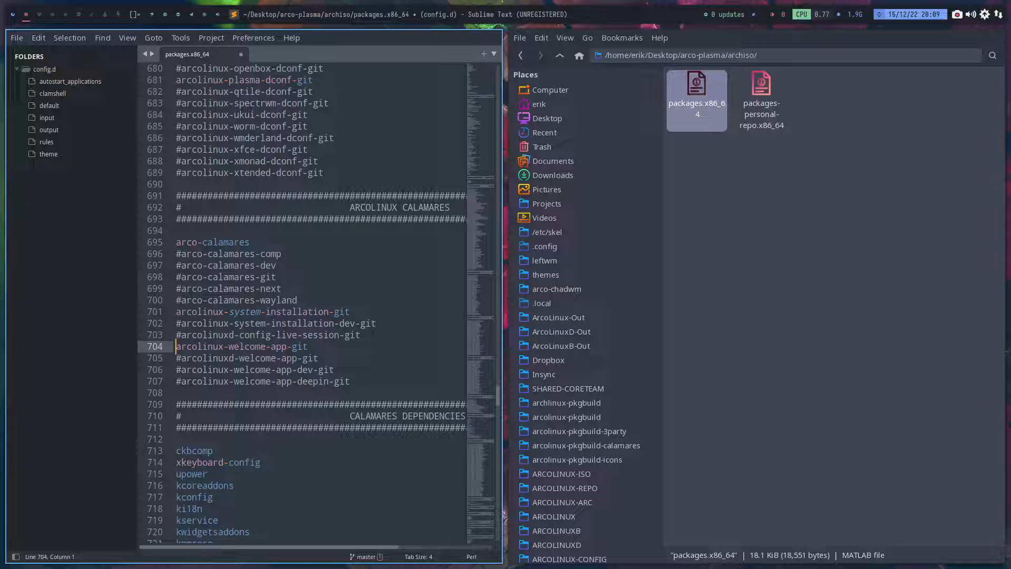
pyautogui.hotkey('ctrl', 's')
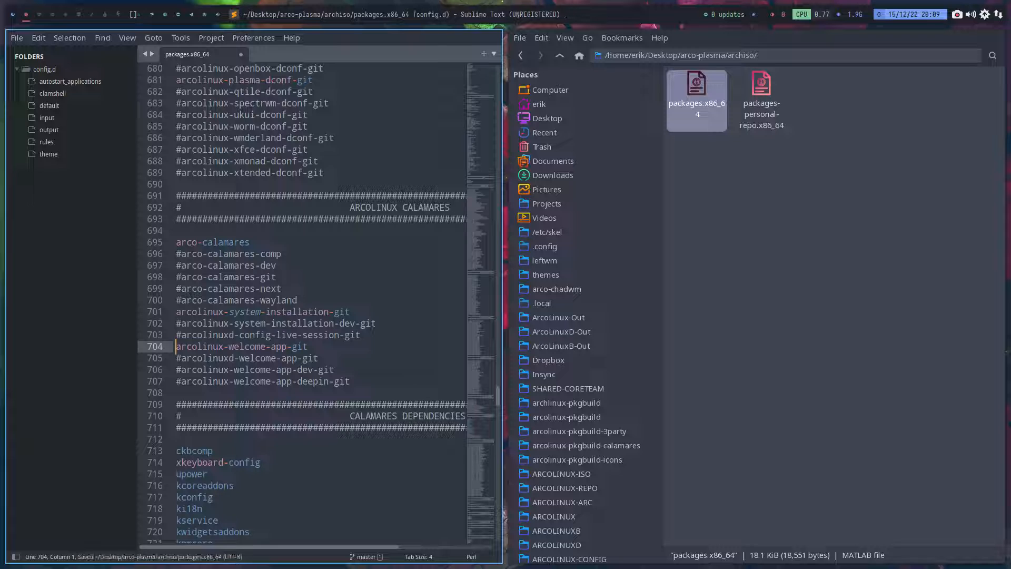
# - Comment out arcolinux-plasma-dconf-git in the ARCOLINUX DCONF FOLDER section
pyautogui.scroll(2, 274, 334)
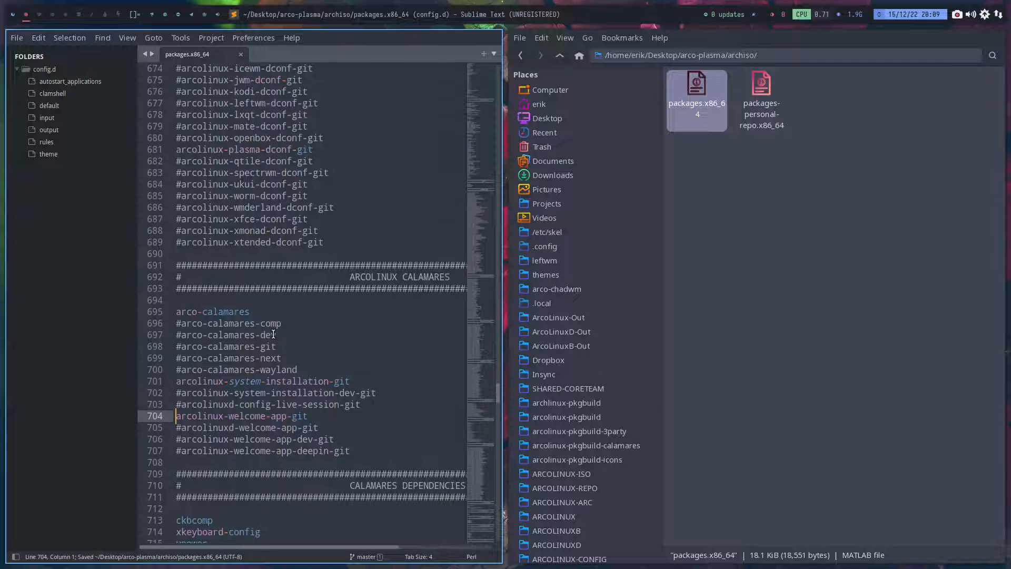
pyautogui.scroll(2, 278, 354)
pyautogui.scroll(1, 279, 354)
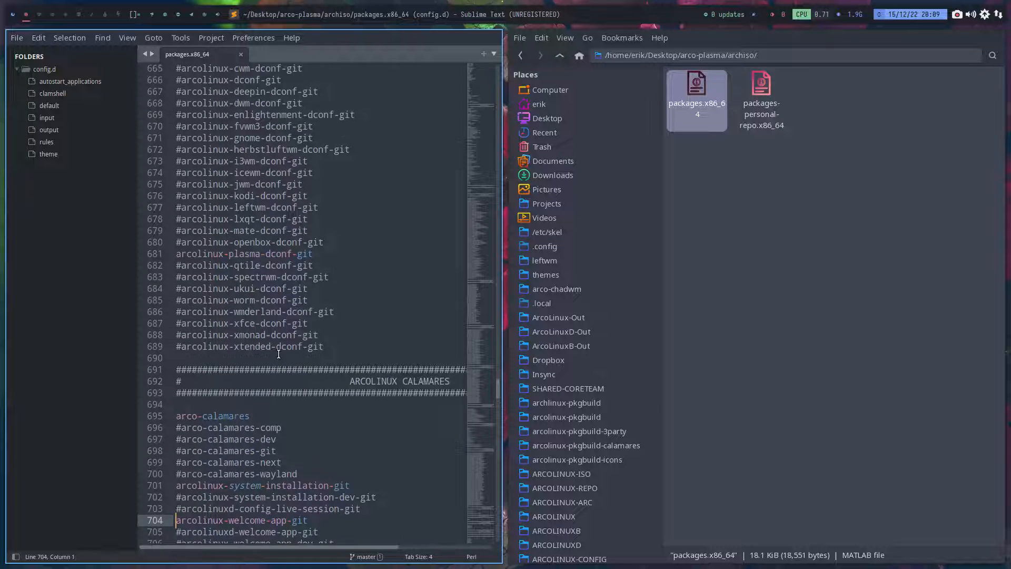
pyautogui.scroll(3, 278, 354)
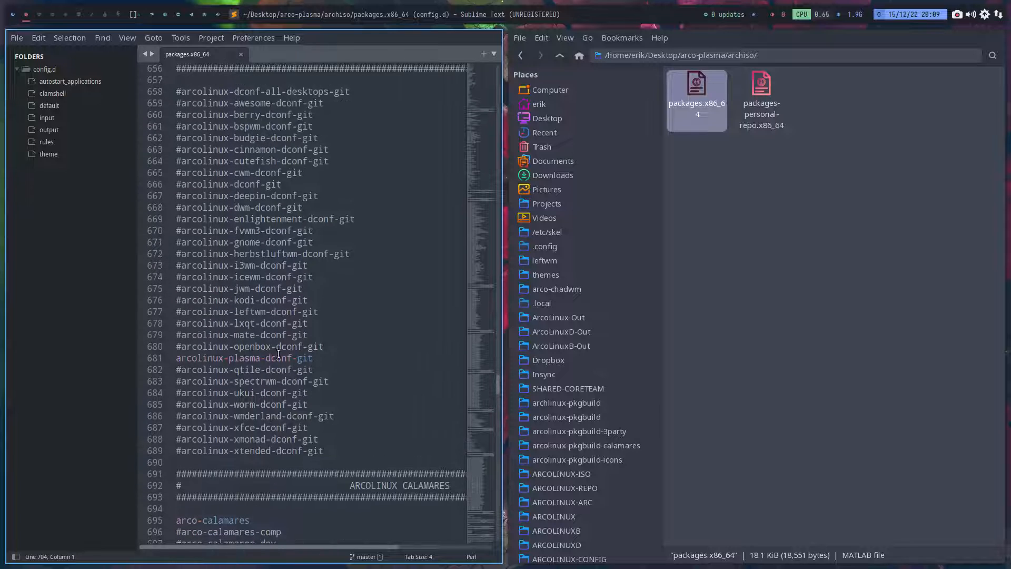
pyautogui.click(177, 358)
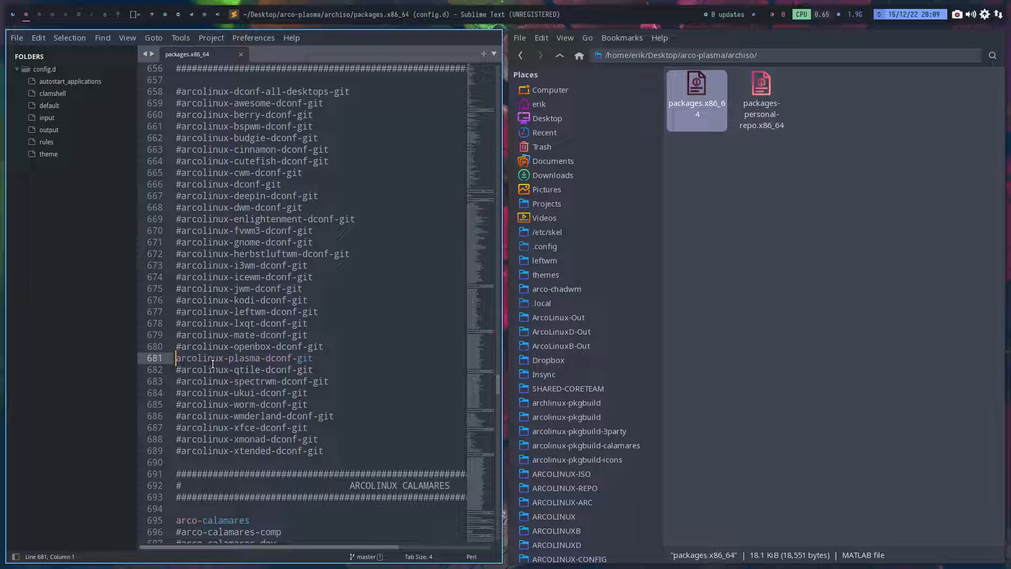
pyautogui.write('#')
# - Comment out arcolinux-config-plasma-git in the config folder section and arcolinux-plasma-git in the desktop folder section
pyautogui.scroll(11, 216, 364)
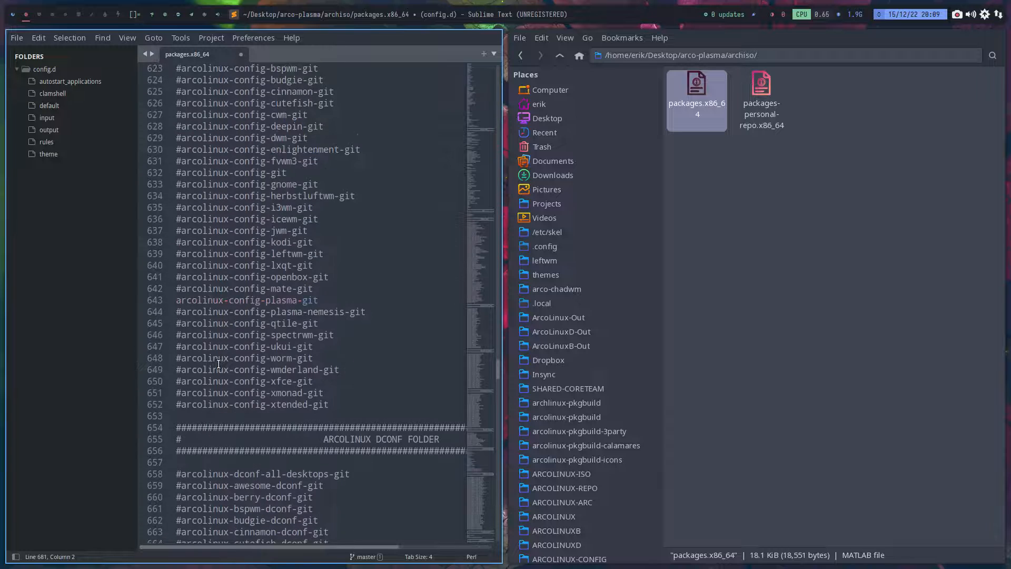
pyautogui.click(179, 301)
pyautogui.write('#')
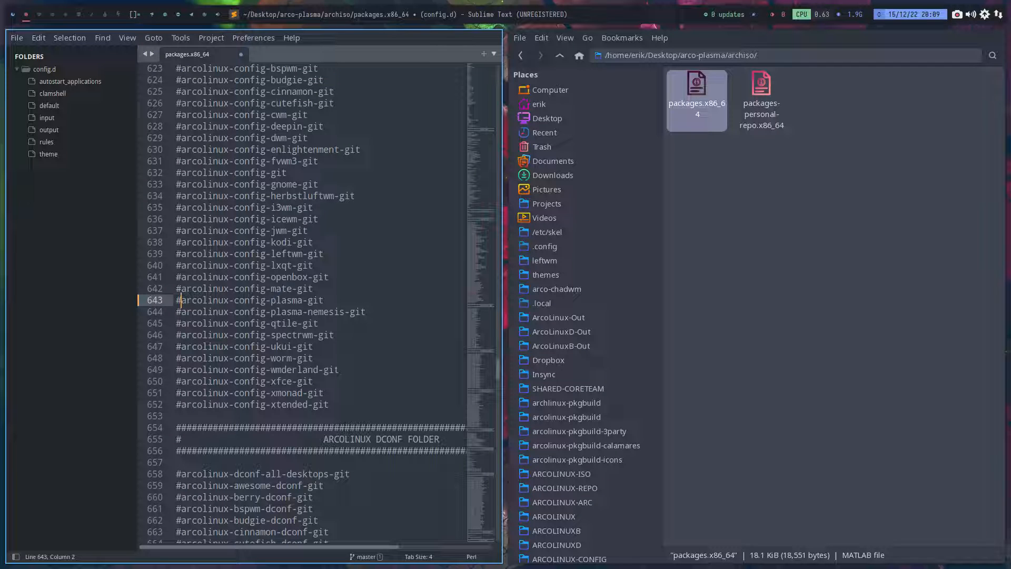
pyautogui.scroll(15, 333, 292)
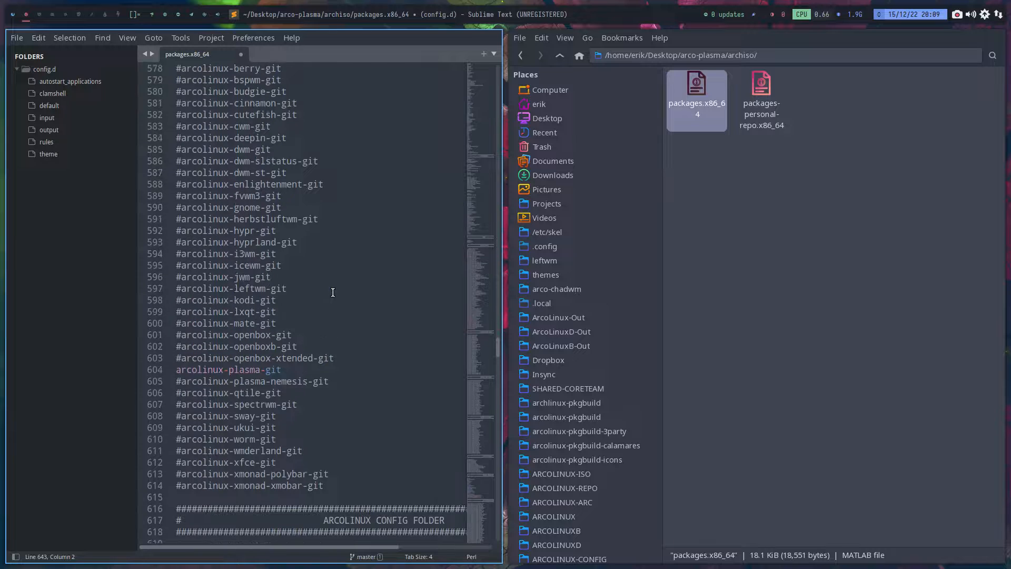
pyautogui.tripleClick(176, 369)
pyautogui.click(175, 370)
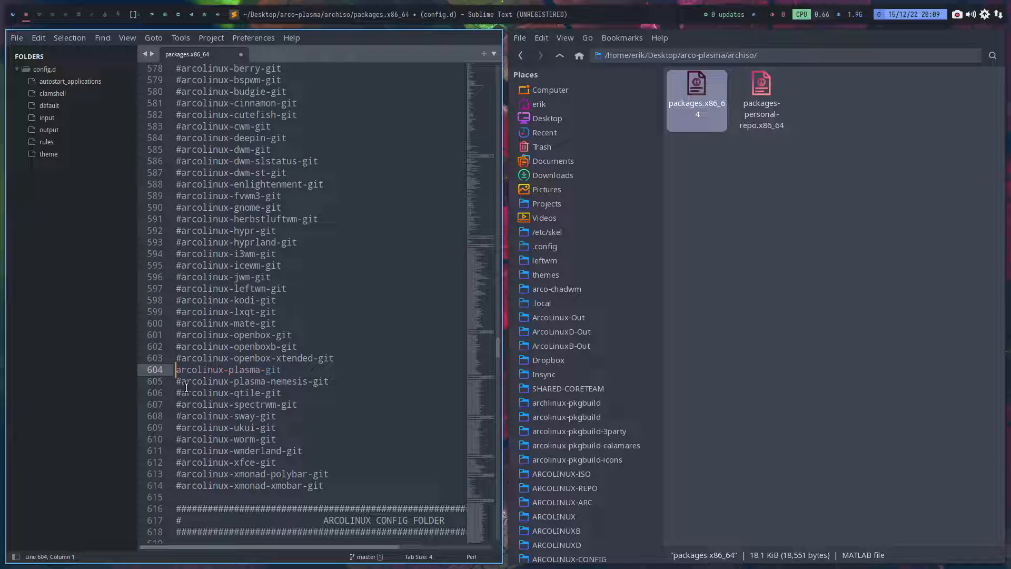
pyautogui.write('#')
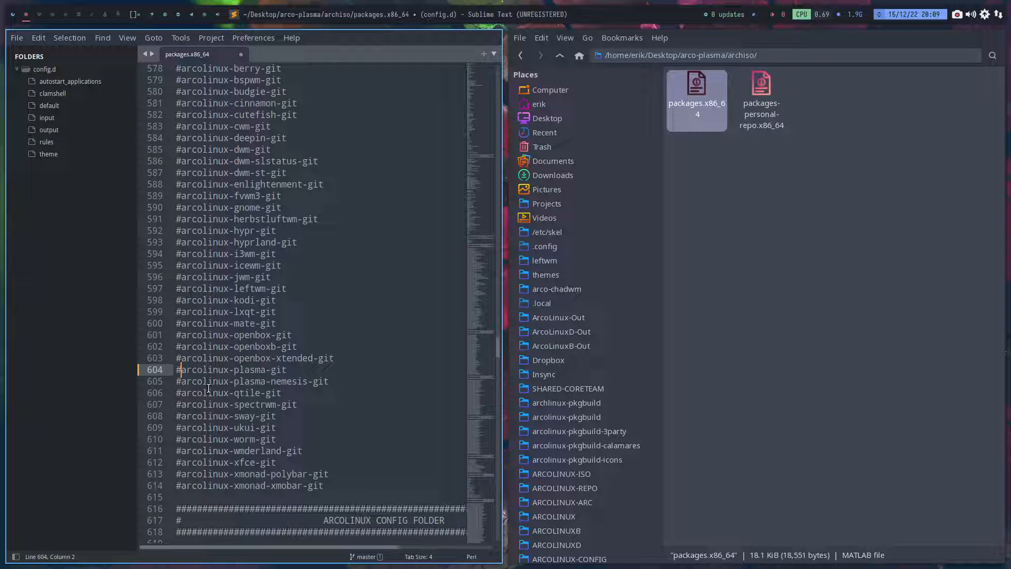
# - Comment out arcolinux-wallpapers-git in the package list above the ARCOLINUX DESKTOP FOLDER section
pyautogui.scroll(-13, 255, 374)
pyautogui.scroll(20, 255, 374)
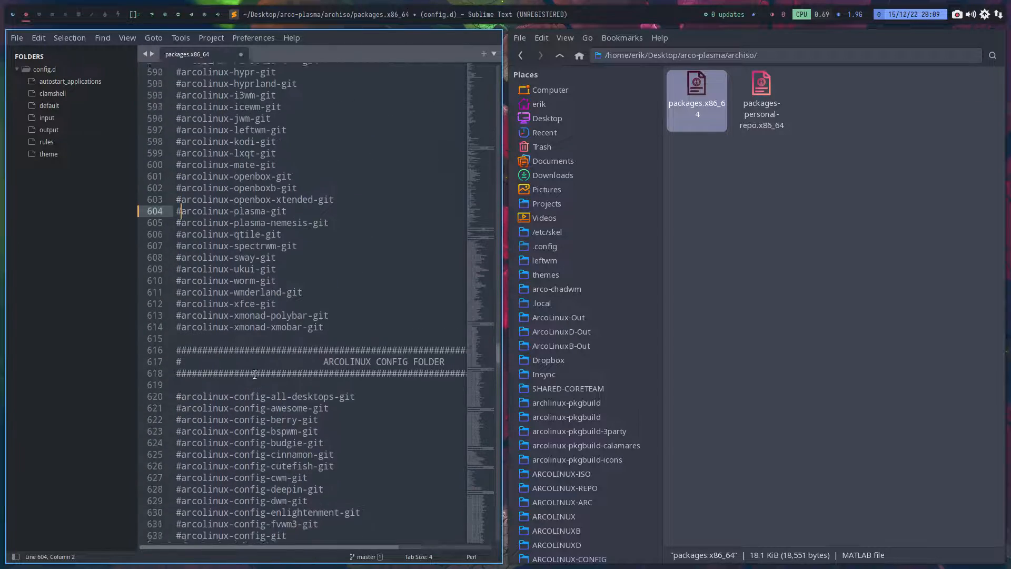
pyautogui.scroll(2, 254, 374)
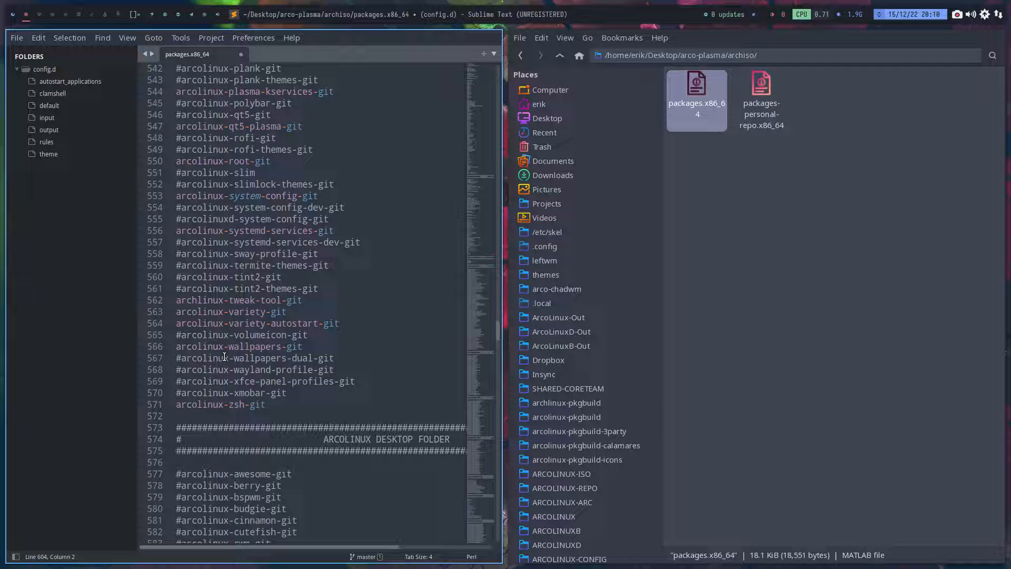
pyautogui.click(177, 348)
pyautogui.write('#')
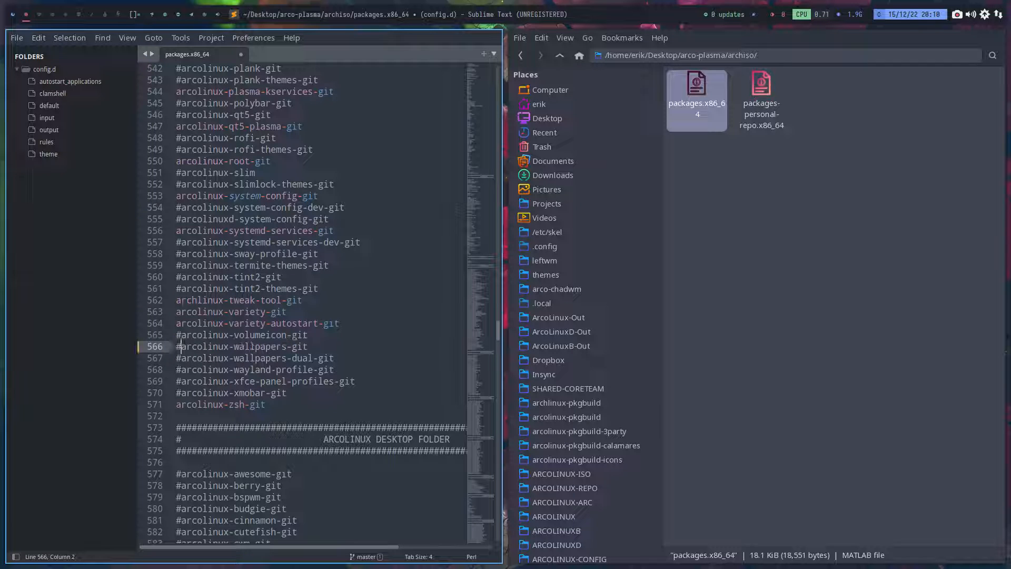
# - Comment out arcolinux-variety-autostart-git and arcolinux-variety-git in the ARCOLINUX FOLDER package list
pyautogui.scroll(1, 178, 352)
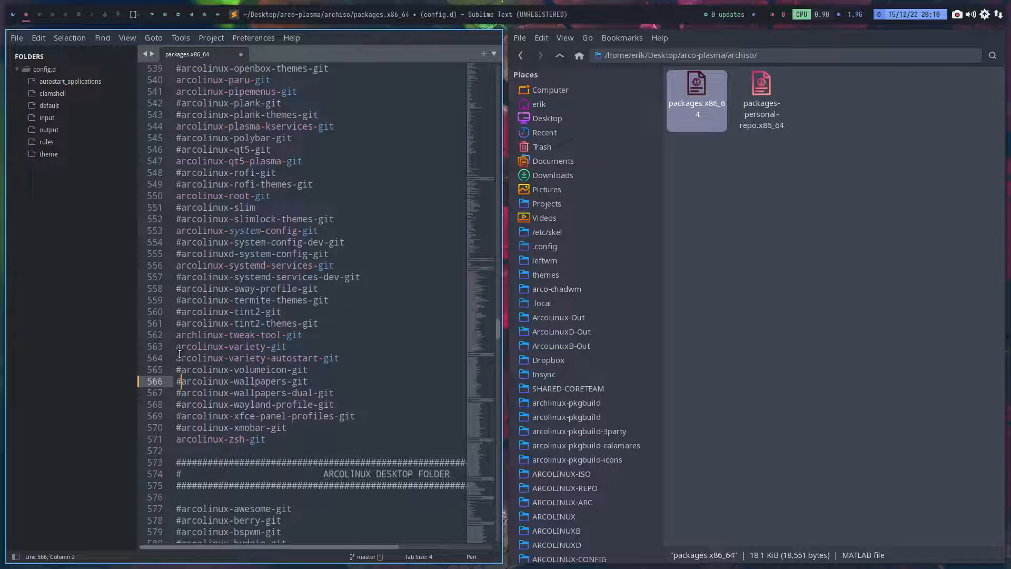
pyautogui.moveTo(178, 359); pyautogui.dragTo(178, 364)
pyautogui.click(178, 362)
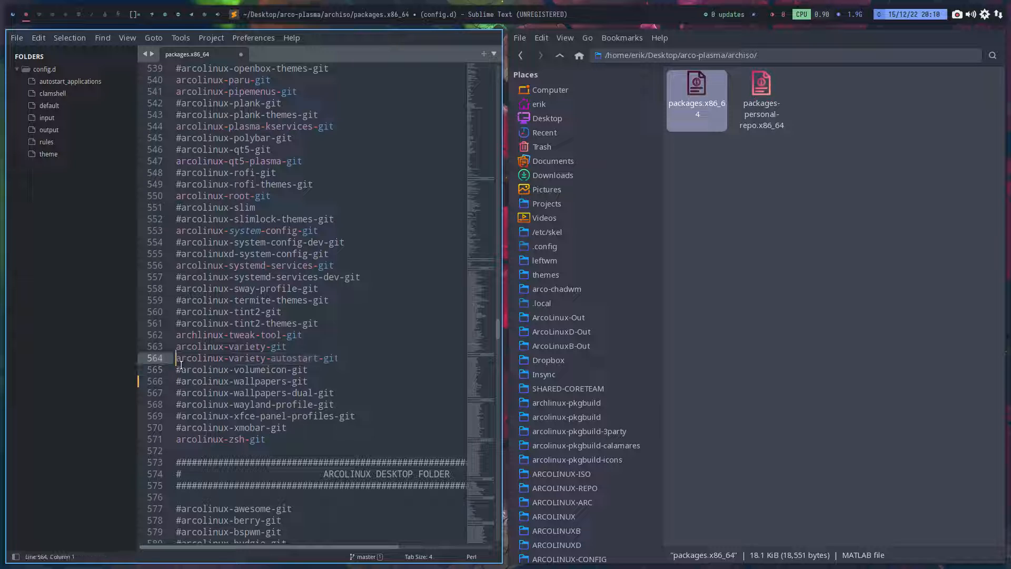
pyautogui.write('#')
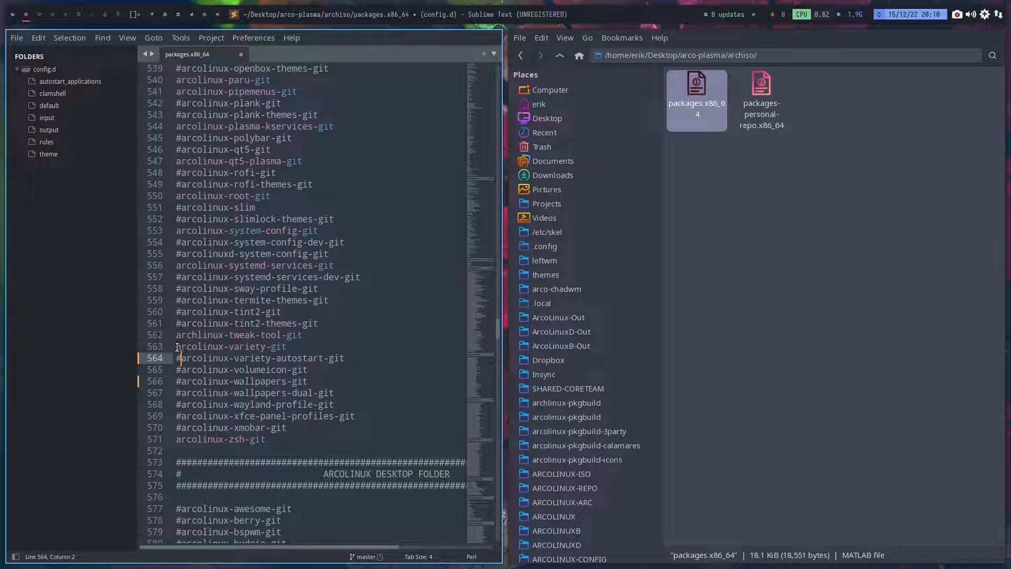
pyautogui.click(178, 347)
pyautogui.write('#')
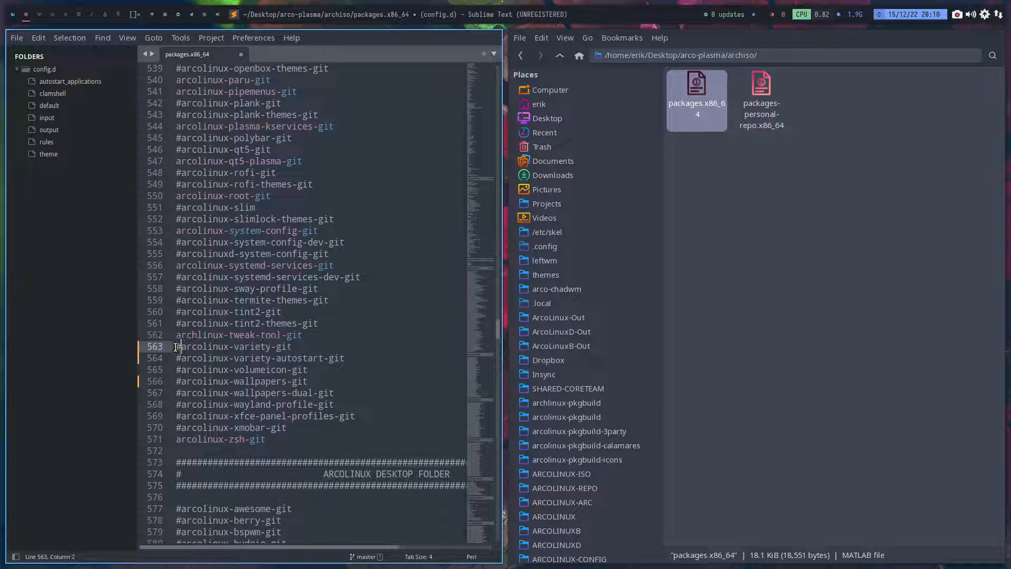
# - Comment out arcolinux-qt5-plasma-git and arcolinux-plasma-kservices-git in the ARCOLINUX FOLDER package list
pyautogui.scroll(2, 179, 343)
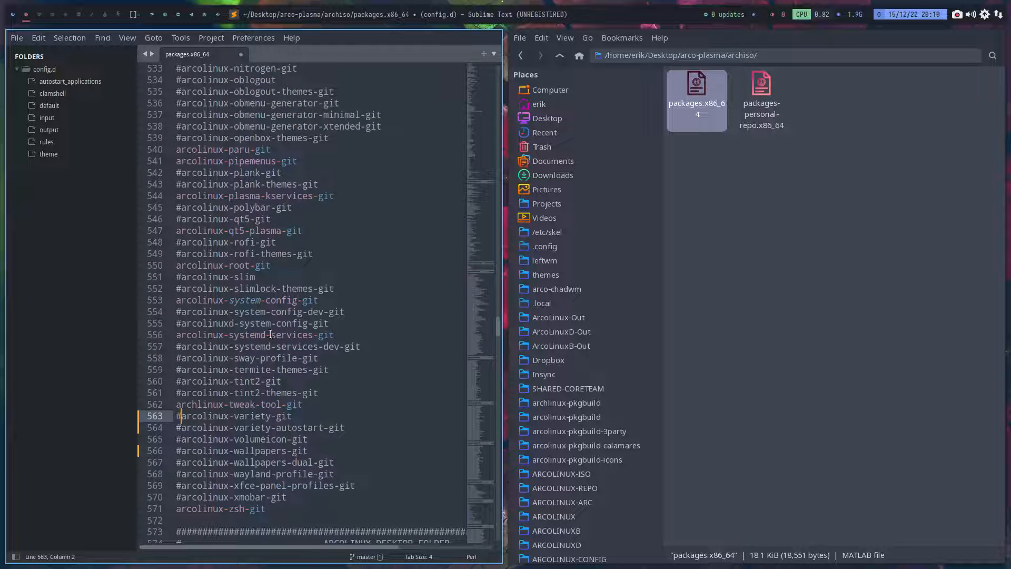
pyautogui.moveTo(223, 336); pyautogui.dragTo(322, 336)
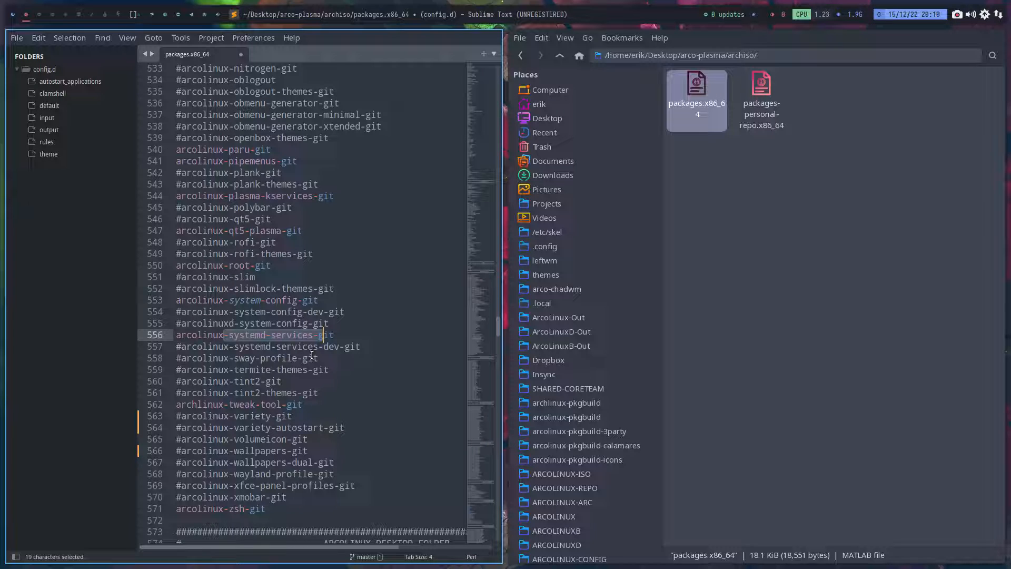
pyautogui.click(259, 300)
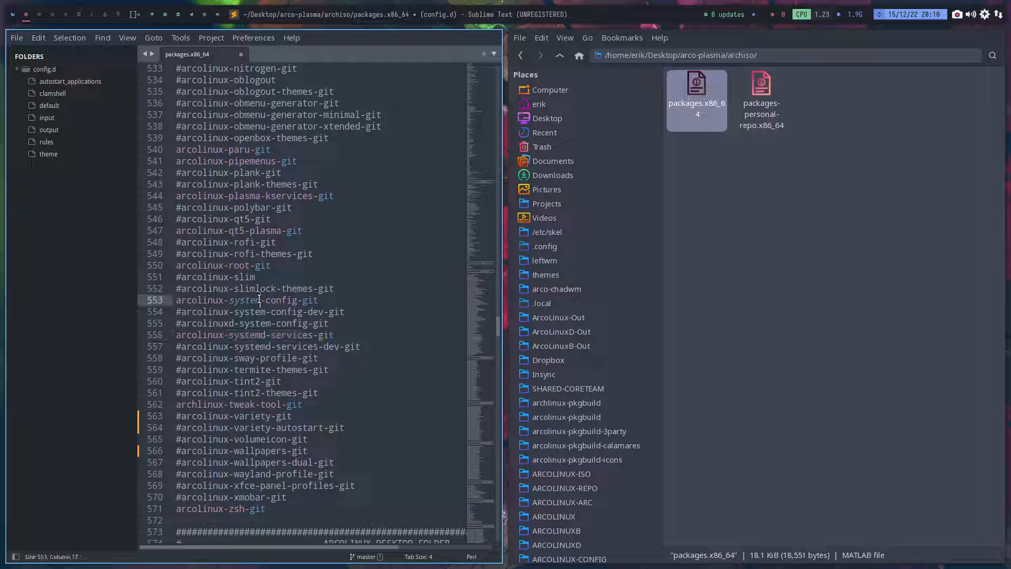
pyautogui.doubleClick(233, 265)
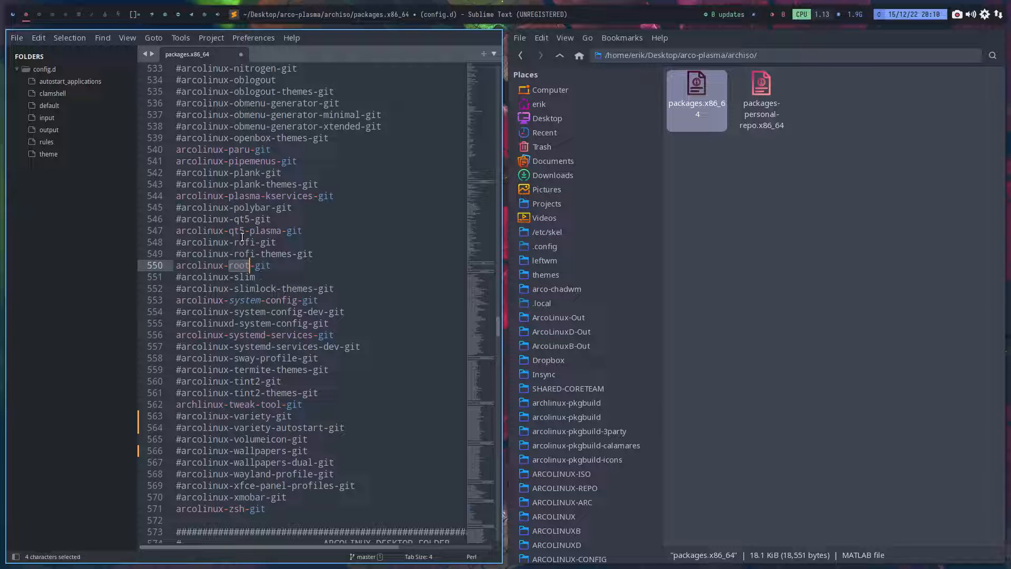
pyautogui.click(178, 233)
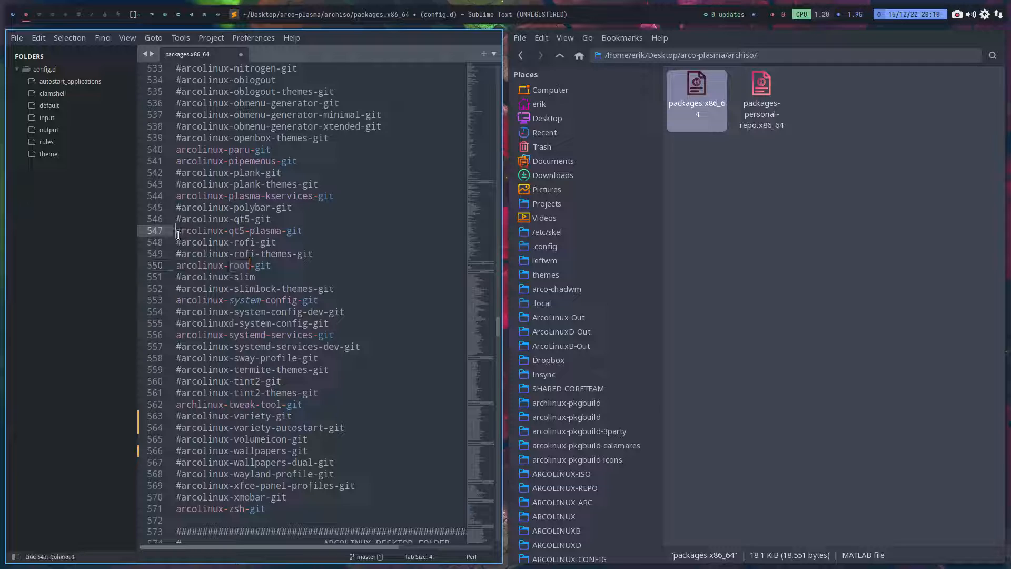
pyautogui.write('#')
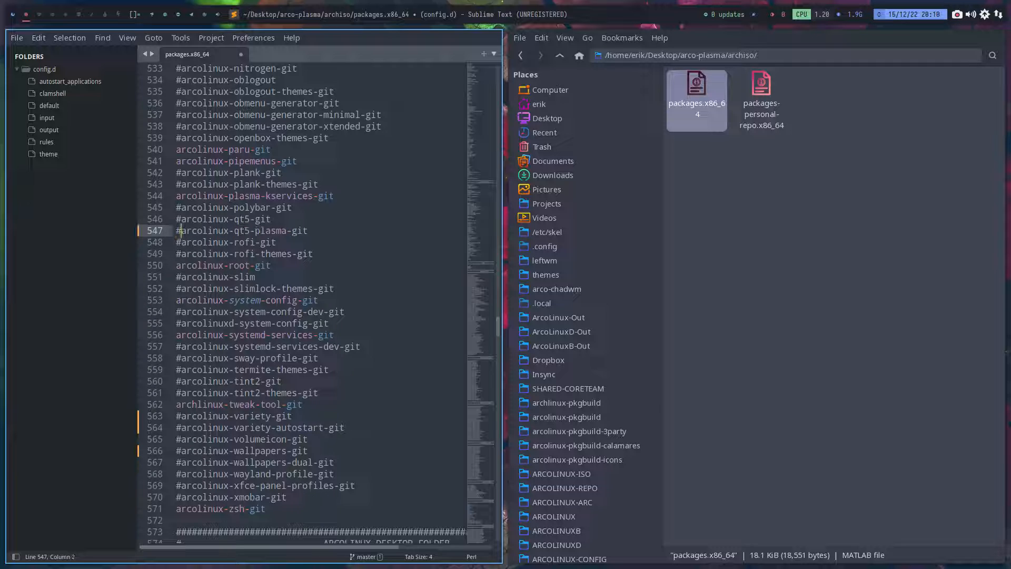
pyautogui.click(178, 196)
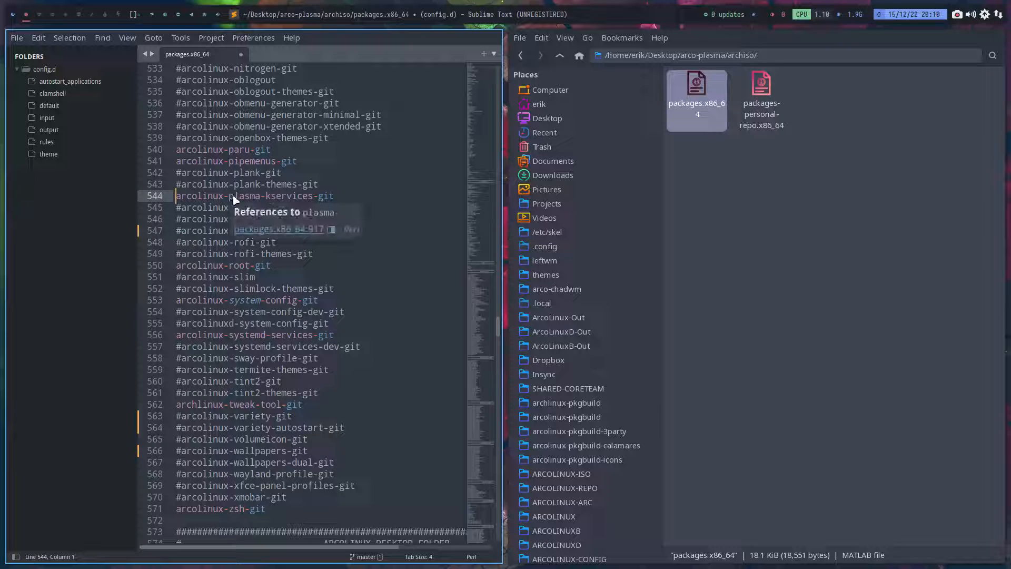
pyautogui.write('#')
# - Comment out arcolinux-pipemenus-git in the ARCOLINUX FOLDER package list
pyautogui.scroll(2, 241, 181)
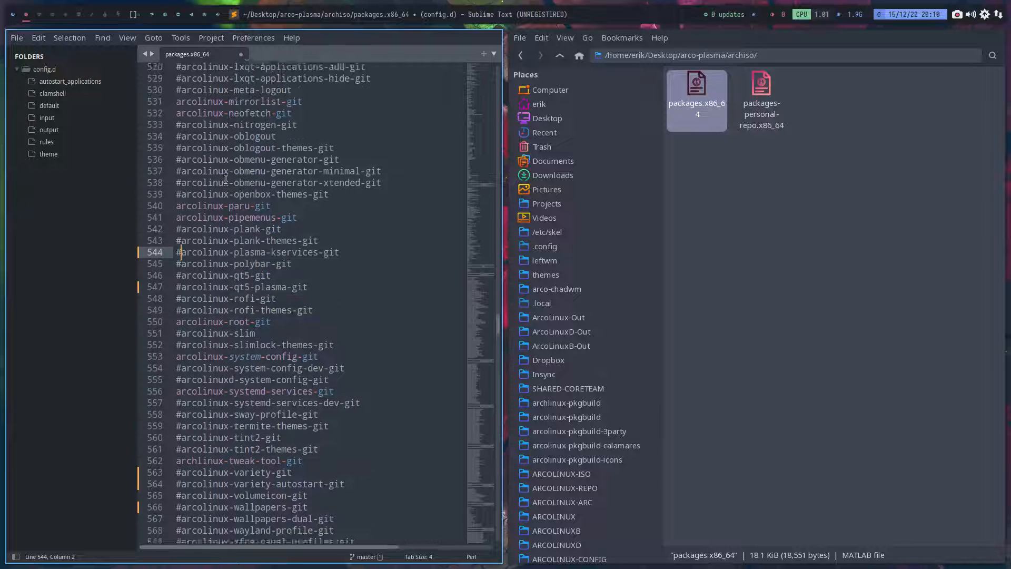
pyautogui.click(178, 233)
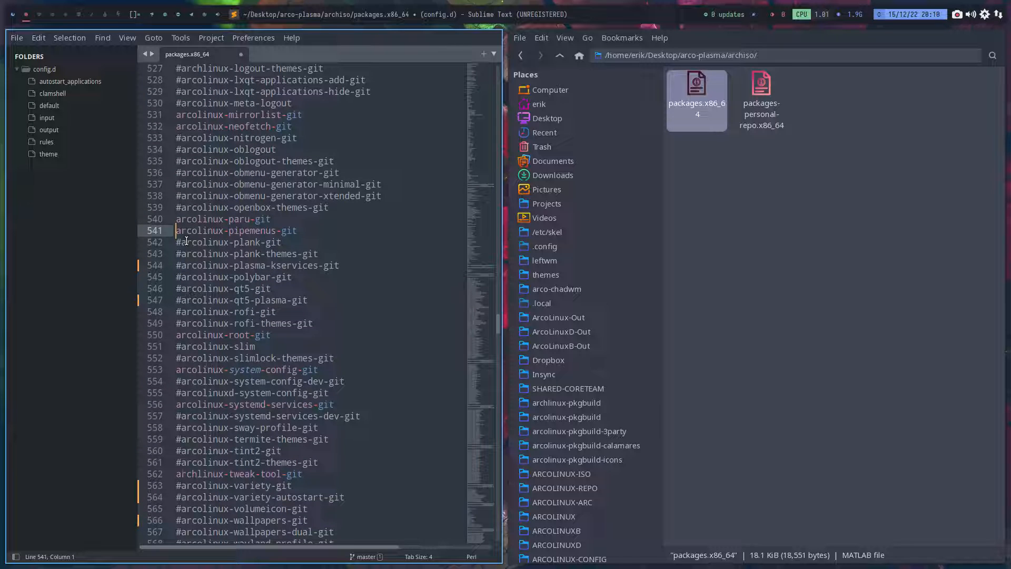
pyautogui.write('#')
# - Try commenting out arcolinux-paru-git, and remove the comment mark again
pyautogui.click(179, 220)
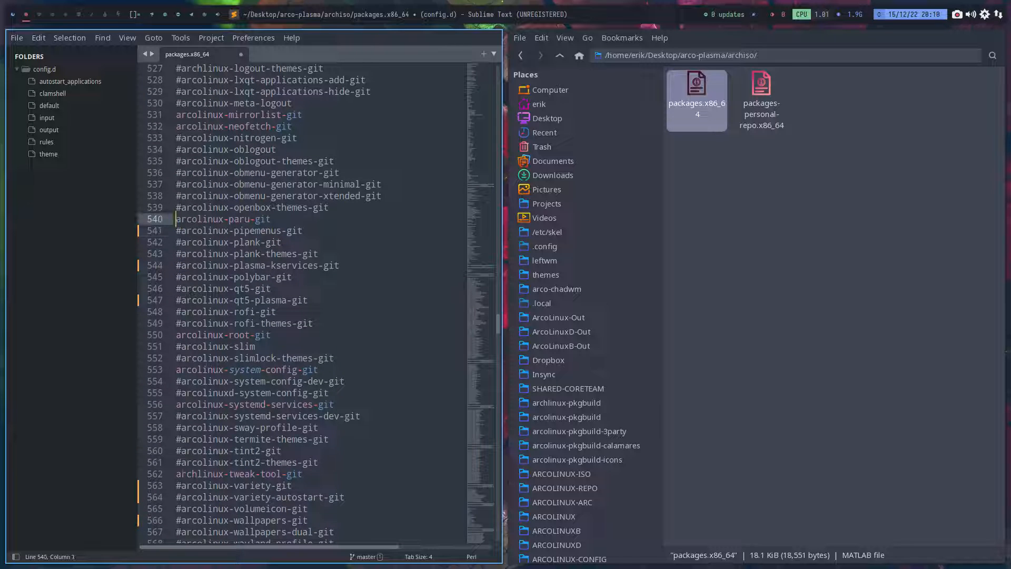
pyautogui.write('#')
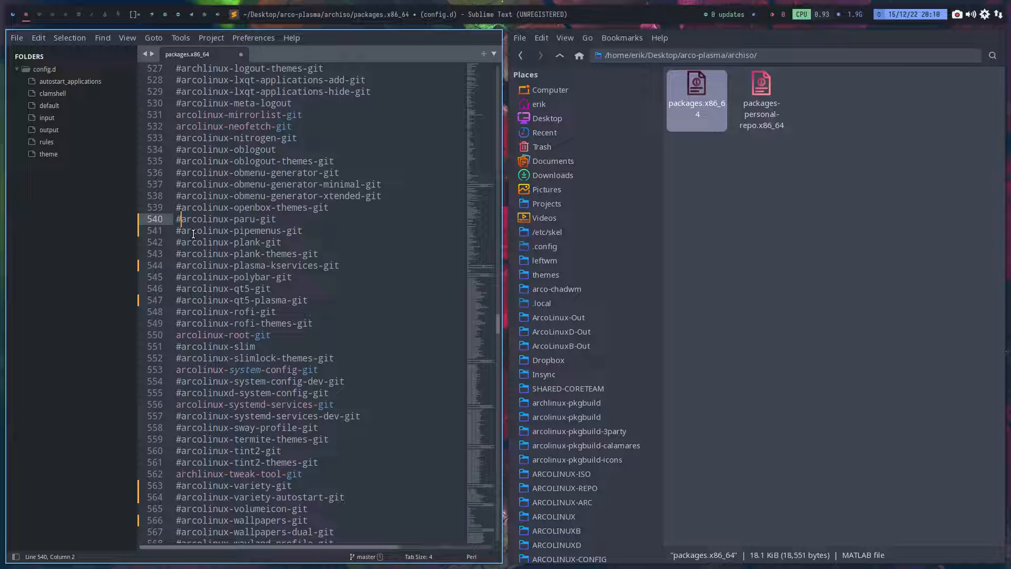
pyautogui.press('BackSpace')
# - Comment out mintstick-git in the utilities-repo section and save packages.x86_64
pyautogui.scroll(3, 249, 329)
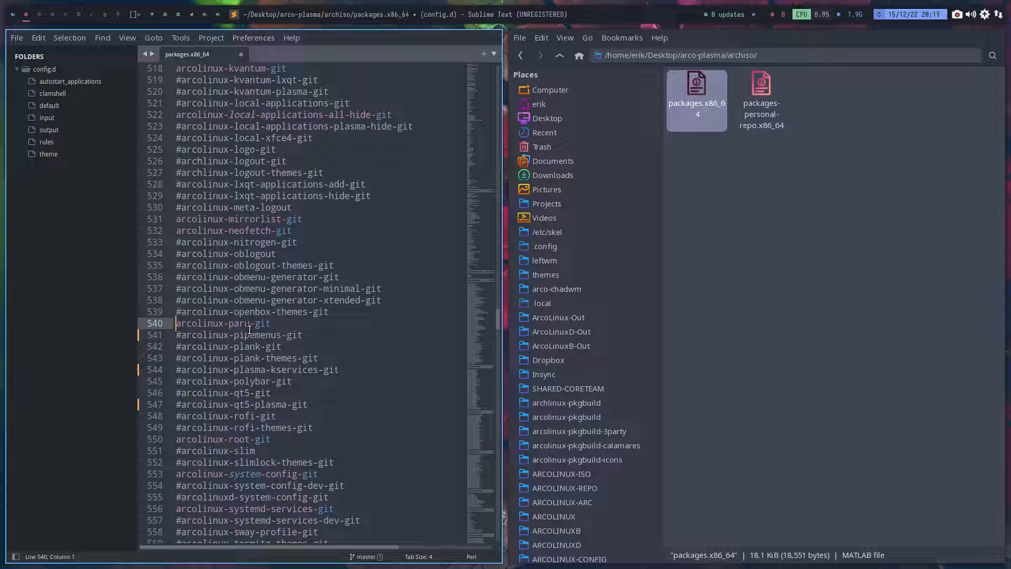
pyautogui.scroll(2, 249, 329)
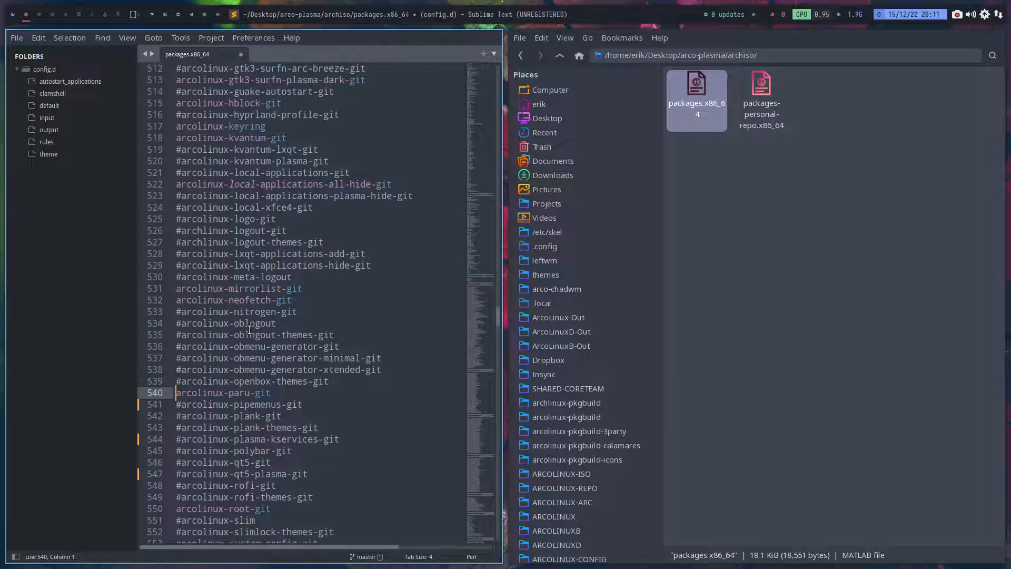
pyautogui.scroll(6, 249, 330)
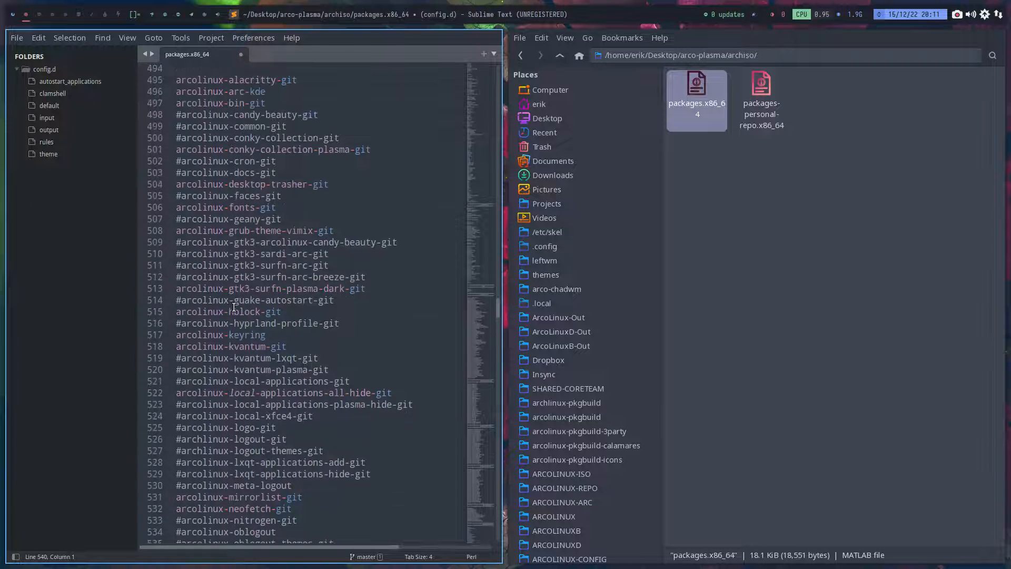
pyautogui.scroll(6, 239, 305)
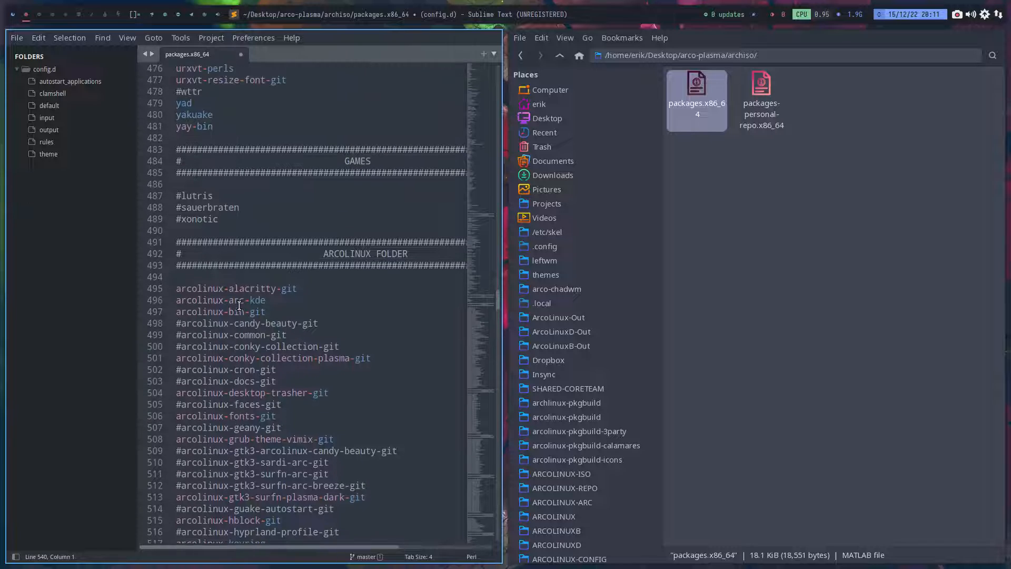
pyautogui.scroll(6, 240, 305)
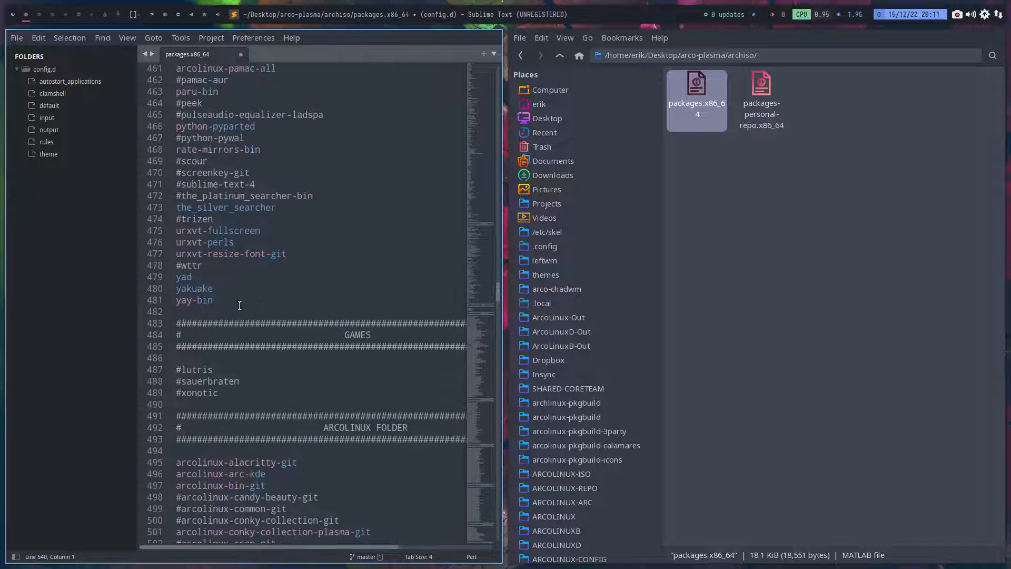
pyautogui.scroll(1, 239, 306)
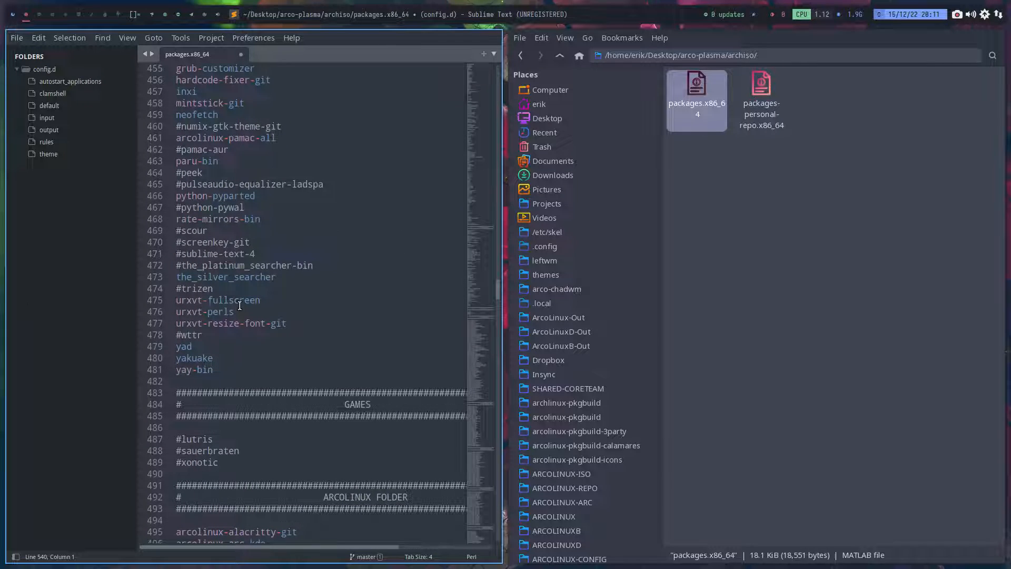
pyautogui.scroll(4, 239, 306)
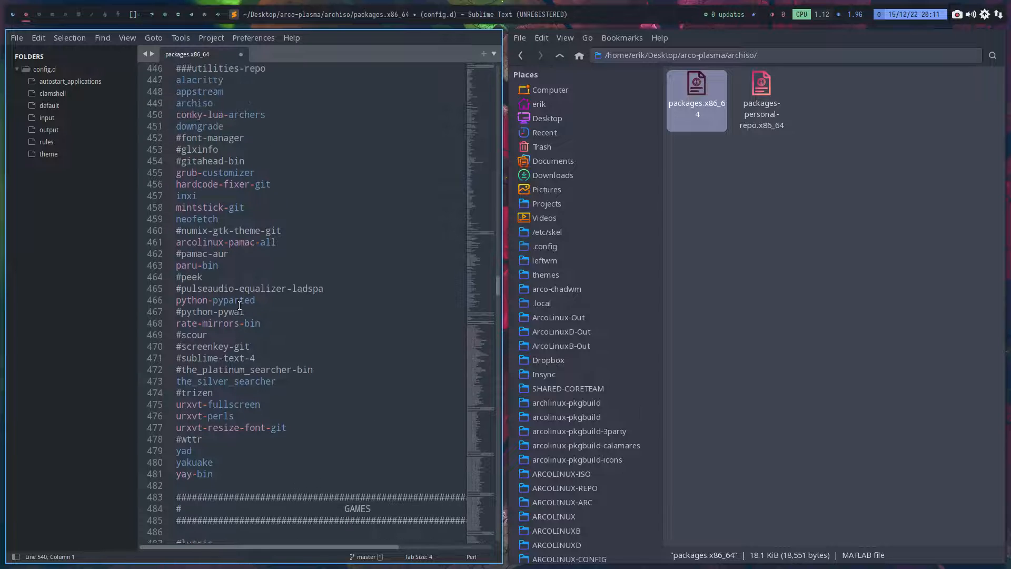
pyautogui.scroll(2, 240, 307)
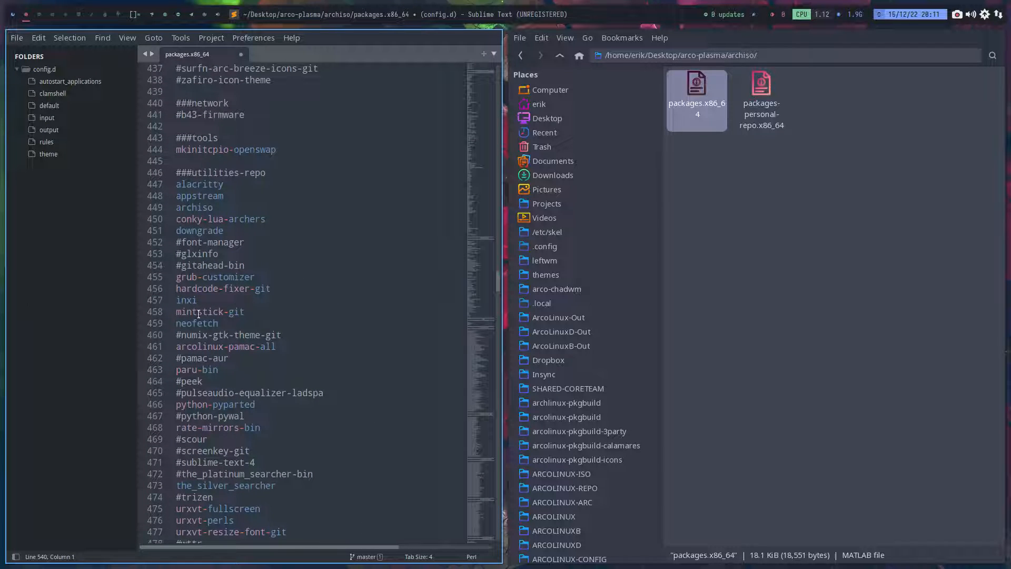
pyautogui.click(181, 311)
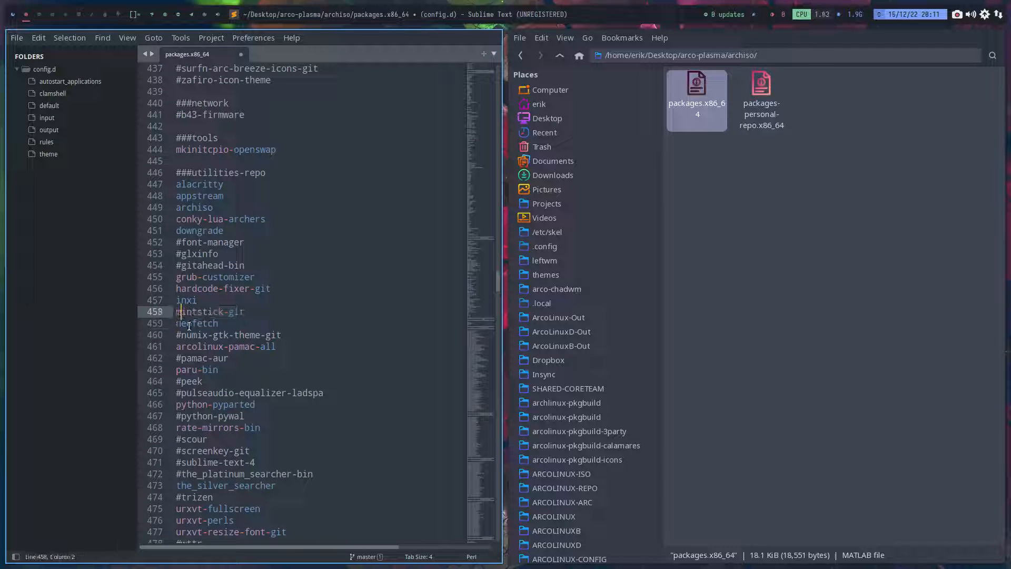
pyautogui.press('Home')
pyautogui.write('#')
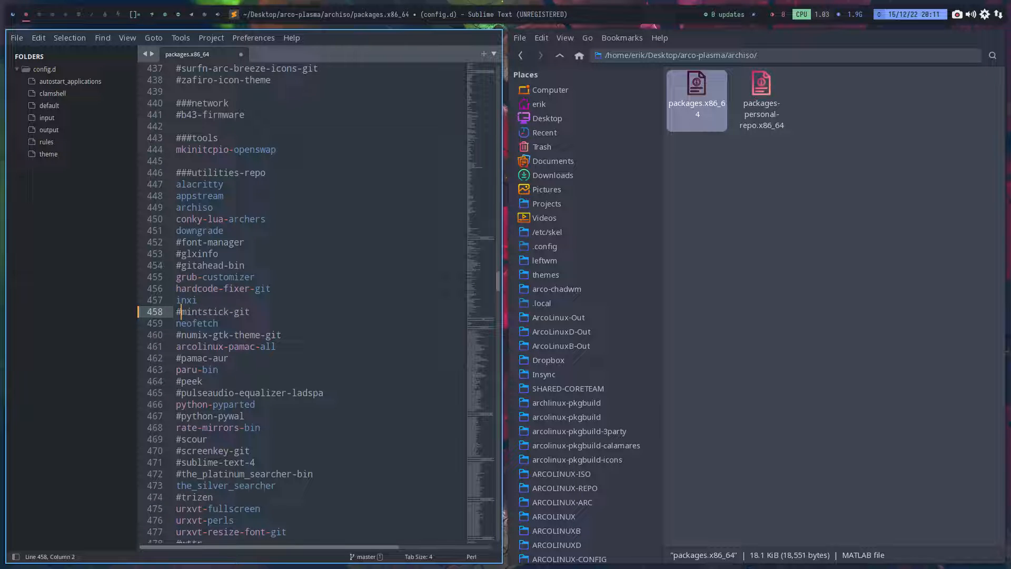
pyautogui.hotkey('ctrl', 's')
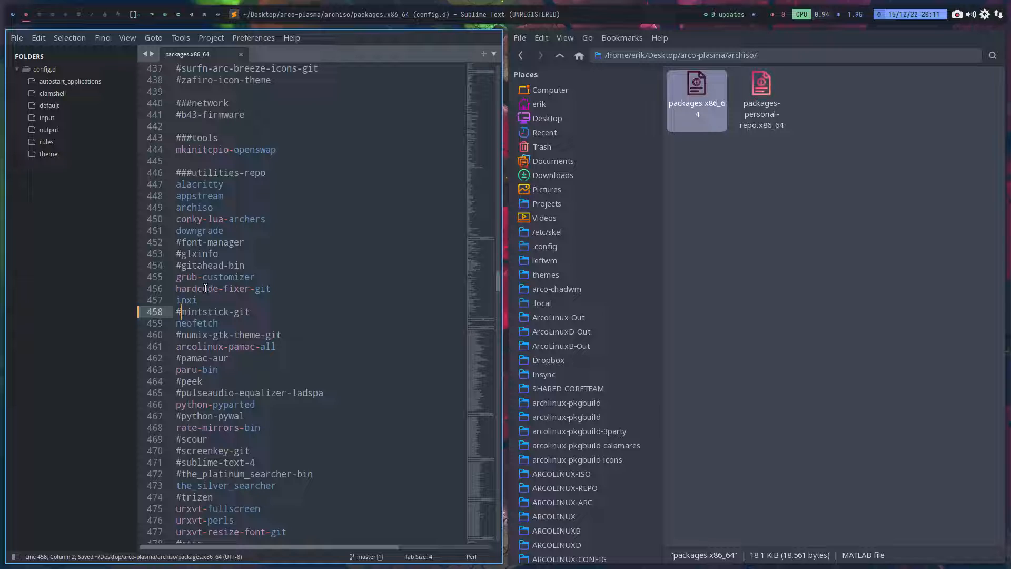
# - Close the text editor and open a terminal in the arco-plasma installation-scripts folder
pyautogui.press('super+q')
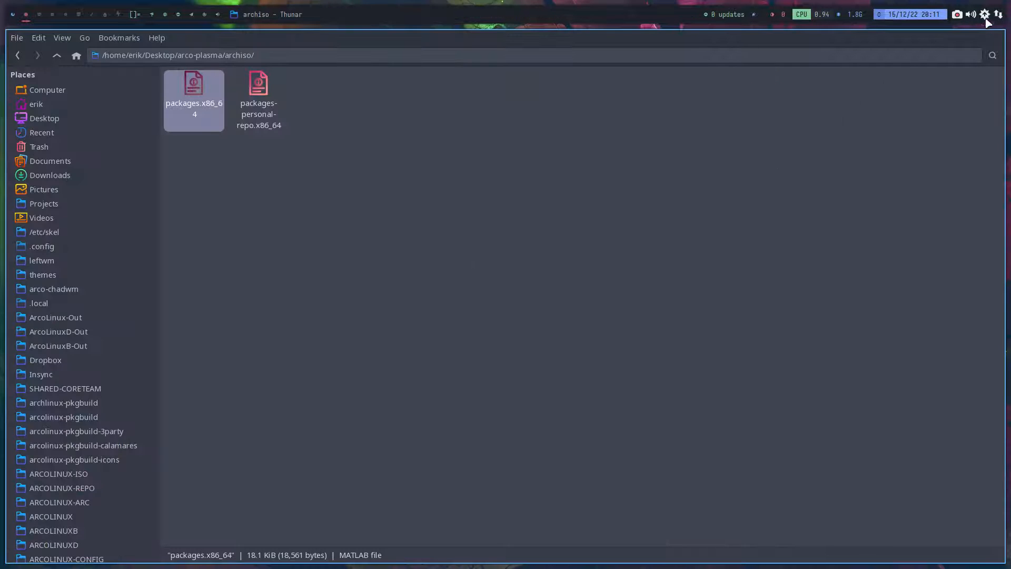
pyautogui.click(57, 56)
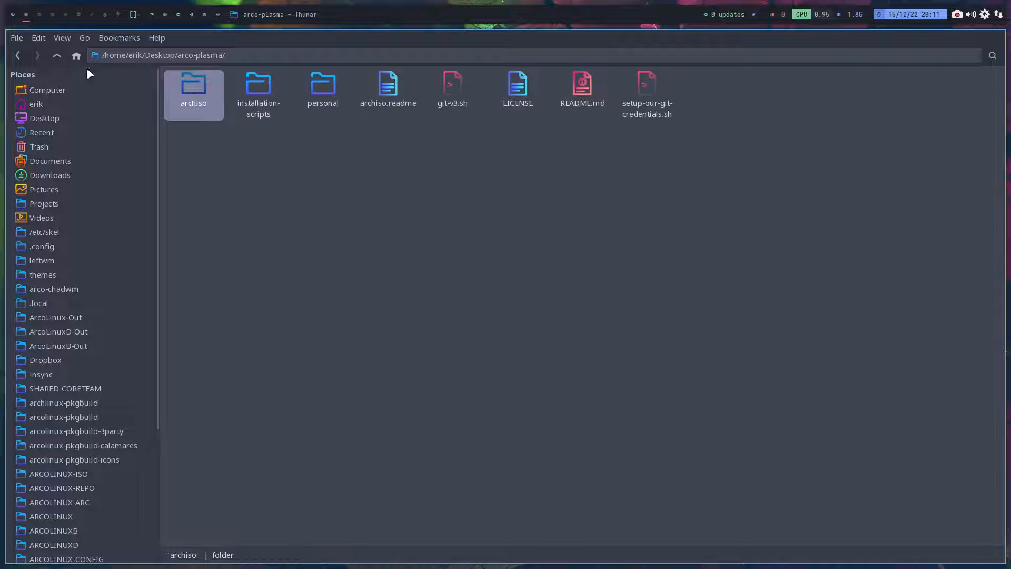
pyautogui.doubleClick(256, 89)
pyautogui.rightClick(312, 199)
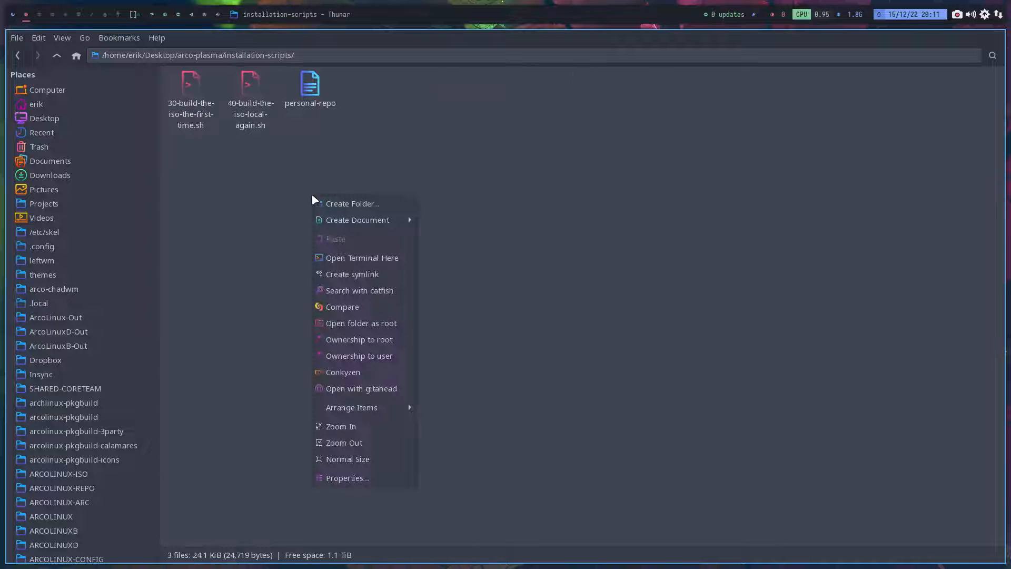
pyautogui.click(356, 258)
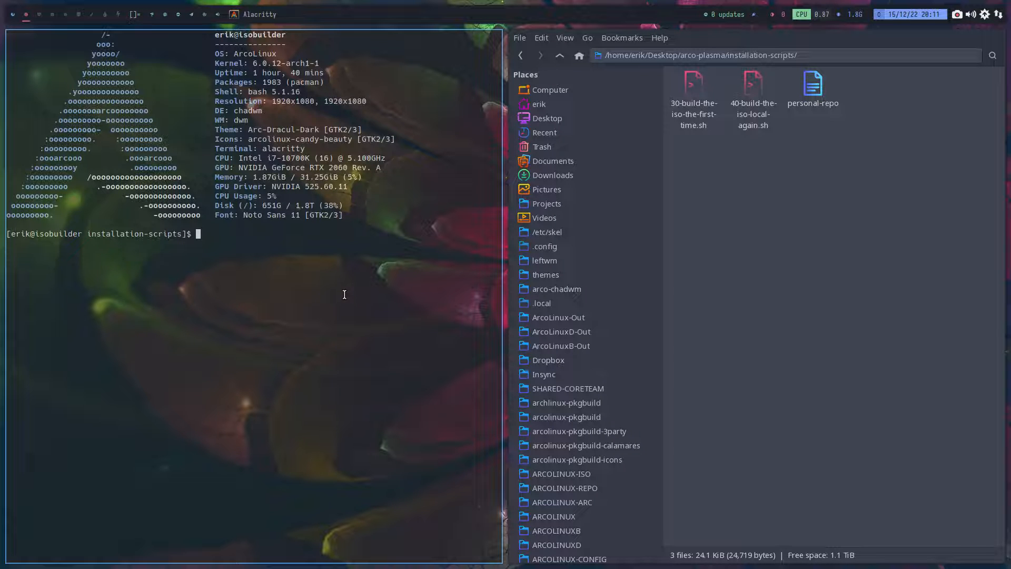
# - Run ./40-build-the-iso-local-again.sh and enter the sudo password to start the ISO build
pyautogui.write('./40')
pyautogui.press('Tab')
pyautogui.press('Return')
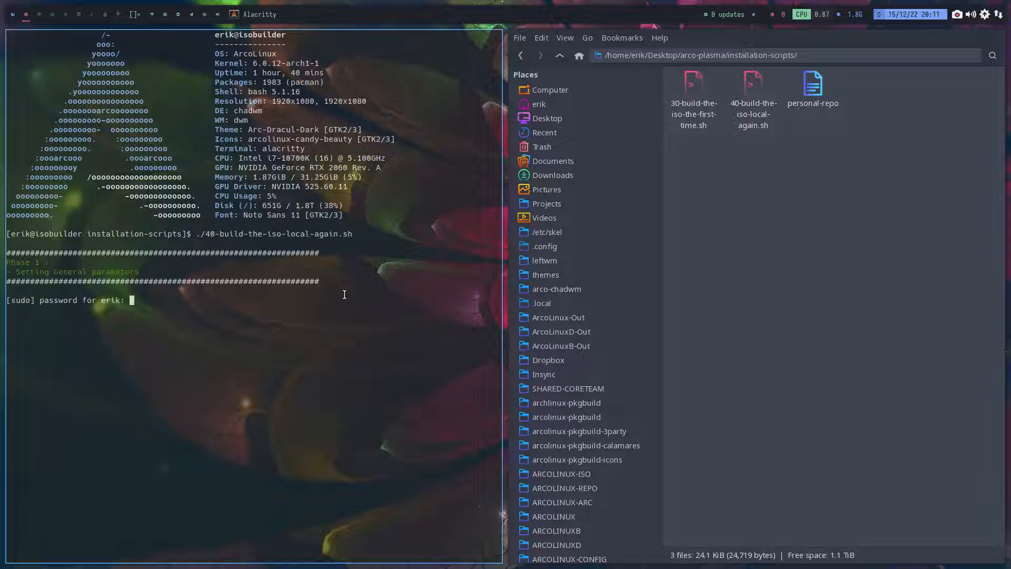
pyautogui.press('Return')
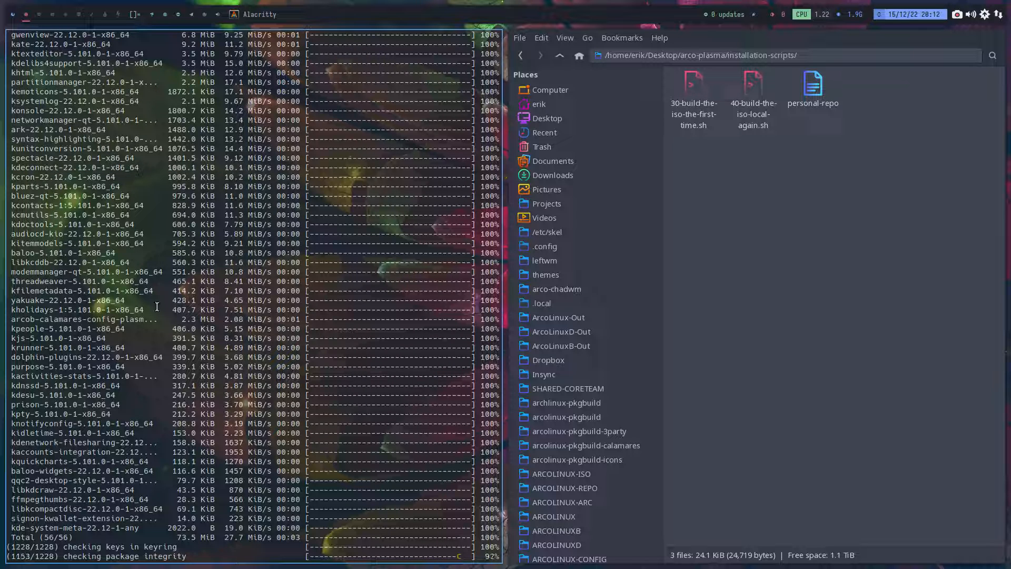
# - Look over the build output, and open the arco-plasma repository in GitAhead to review the uncommitted changes in packages.x86_64
pyautogui.scroll(1, 165, 325)
pyautogui.scroll(-1, 165, 325)
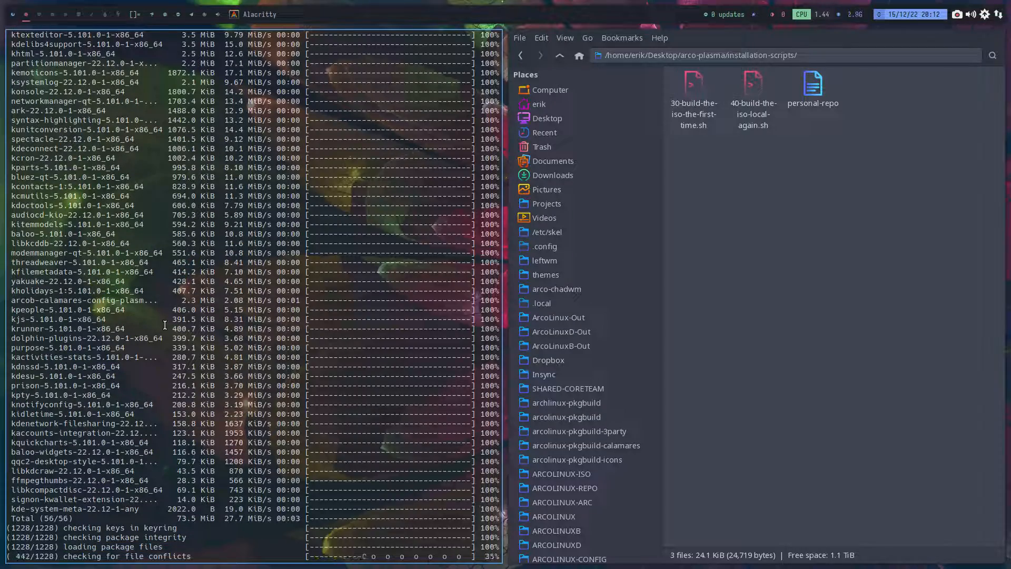
pyautogui.rightClick(752, 191)
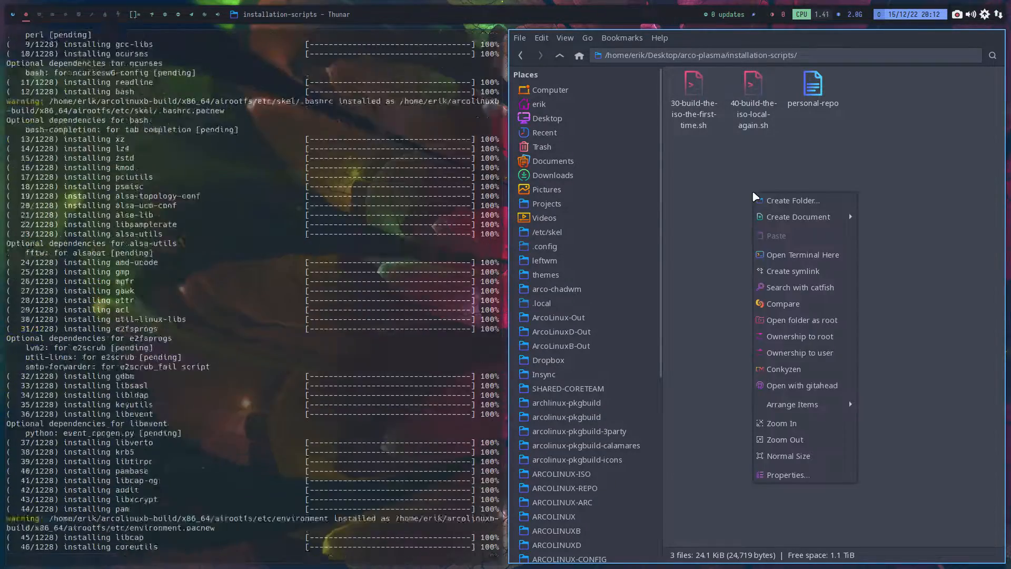
pyautogui.click(802, 385)
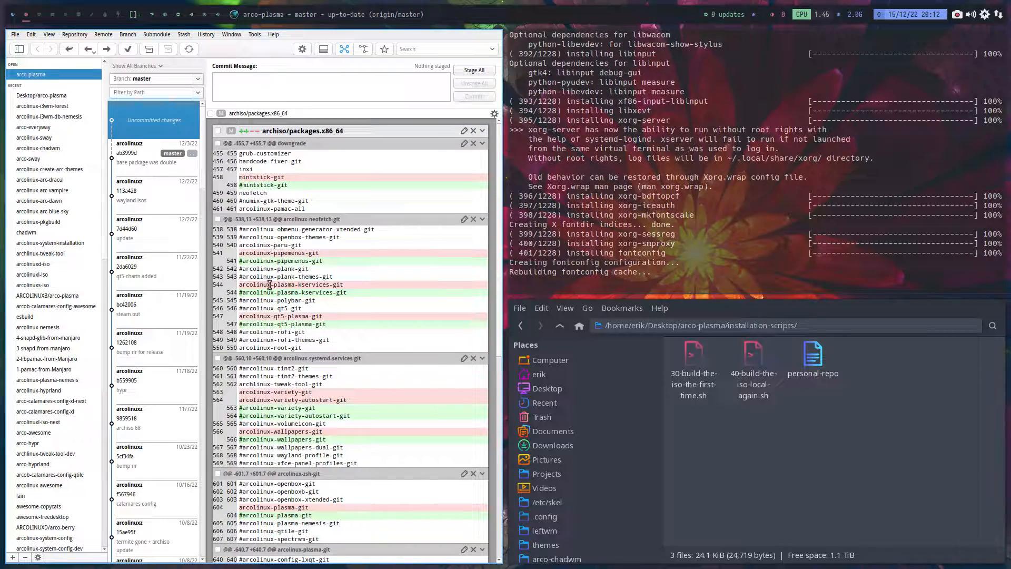
# - Review the uncommitted package changes in archiso/packages.x86_64, from mintstick-git down to the surfn-plasma icon packages
pyautogui.scroll(-4, 319, 350)
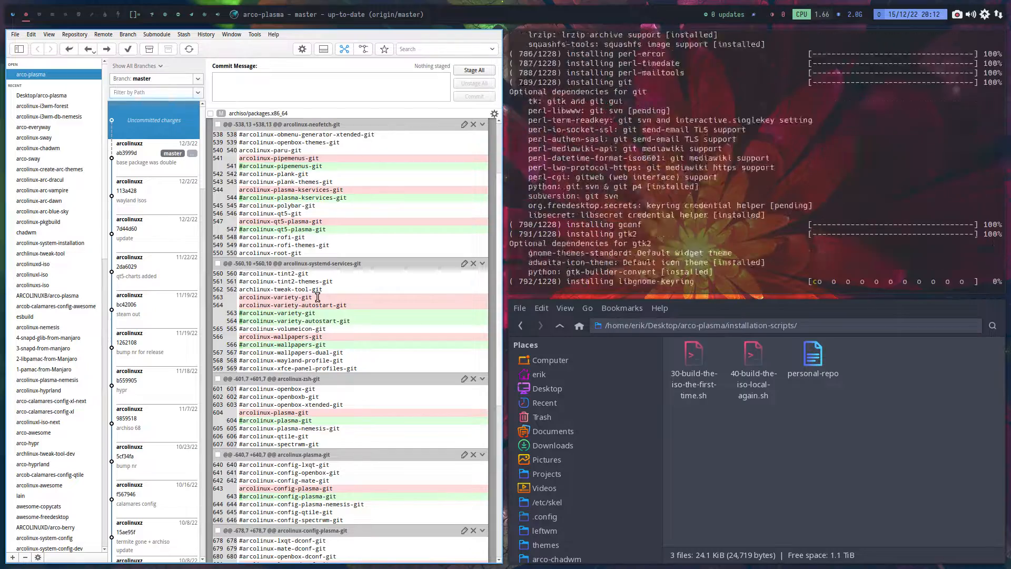
pyautogui.moveTo(312, 297); pyautogui.dragTo(239, 297)
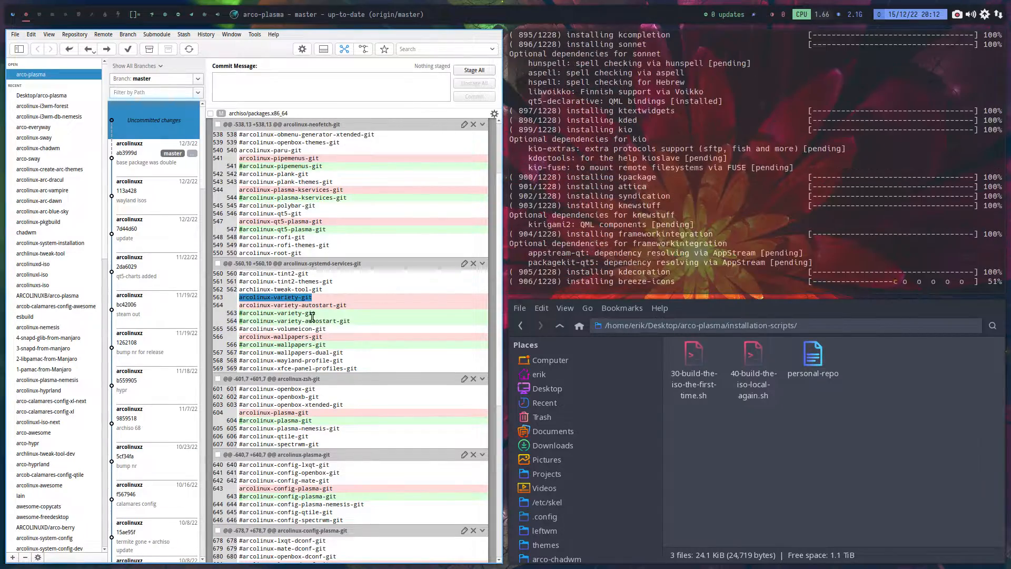
pyautogui.scroll(4, 289, 161)
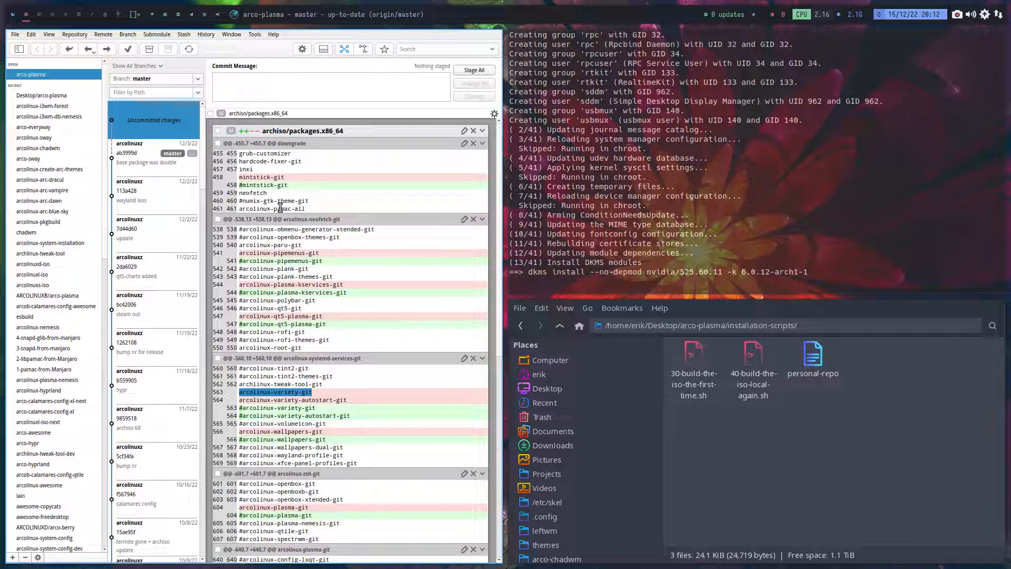
pyautogui.scroll(-3, 279, 208)
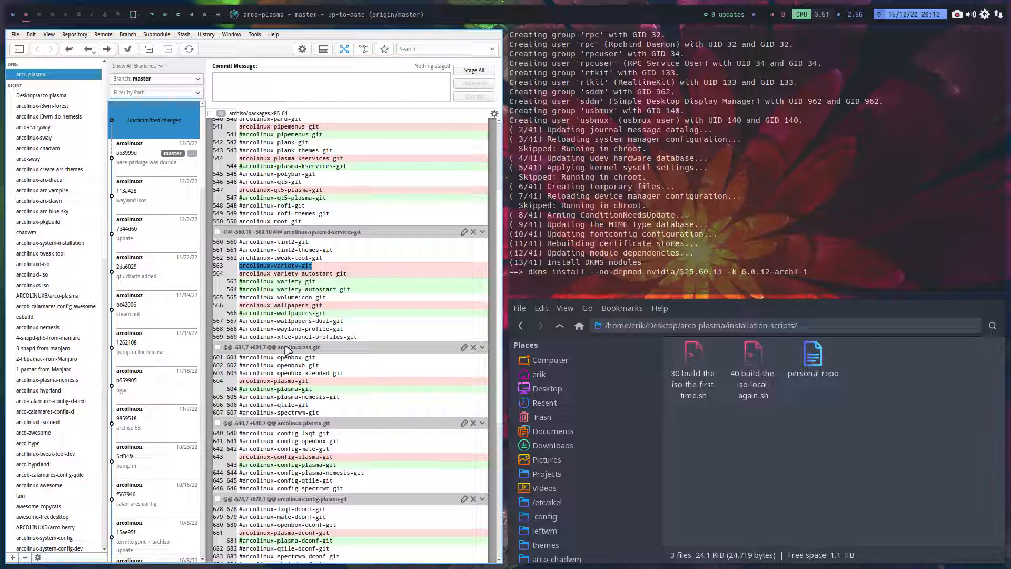
pyautogui.scroll(-5, 285, 349)
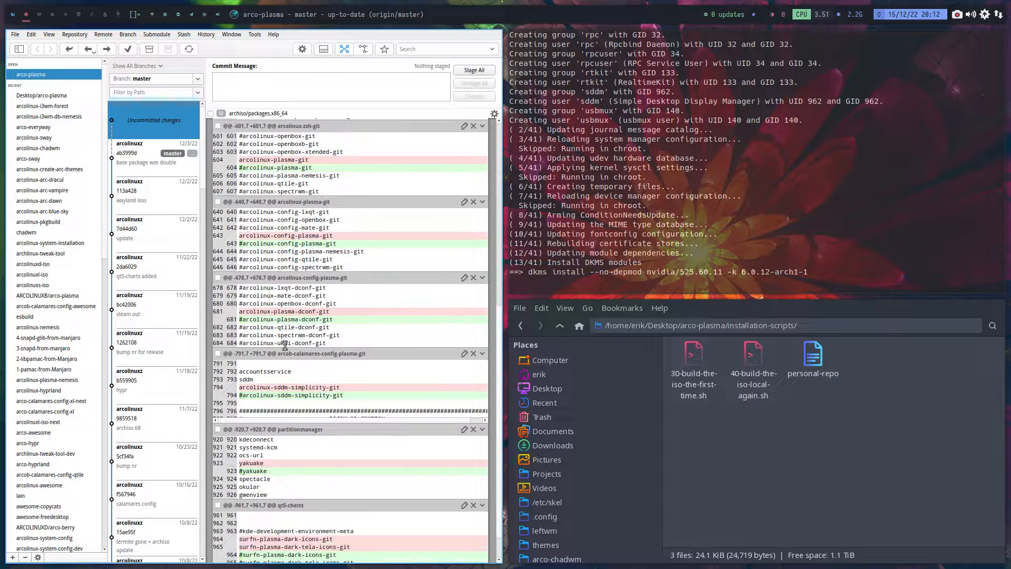
pyautogui.scroll(-1, 284, 345)
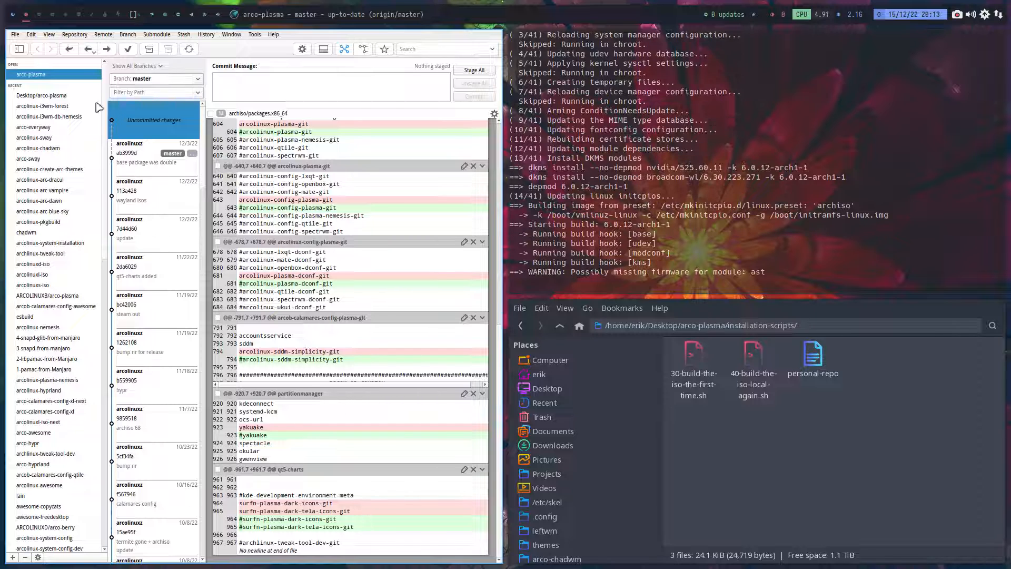
# - Switch to an empty workspace, browse to ARCOLINUXB/arco-plasma in Thunar, and open a terminal in that folder
pyautogui.click(42, 16)
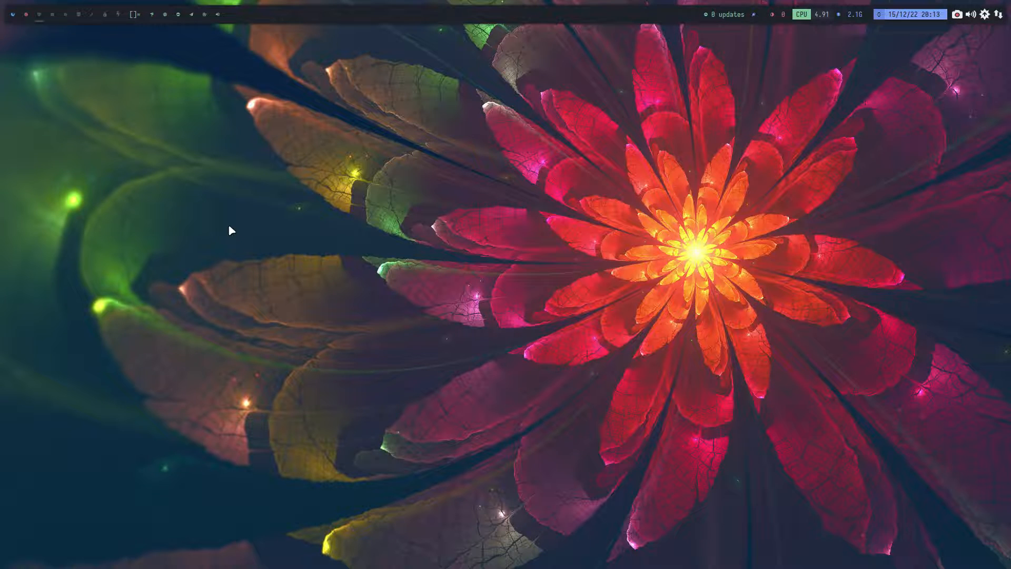
pyautogui.press('super+shift+Return')
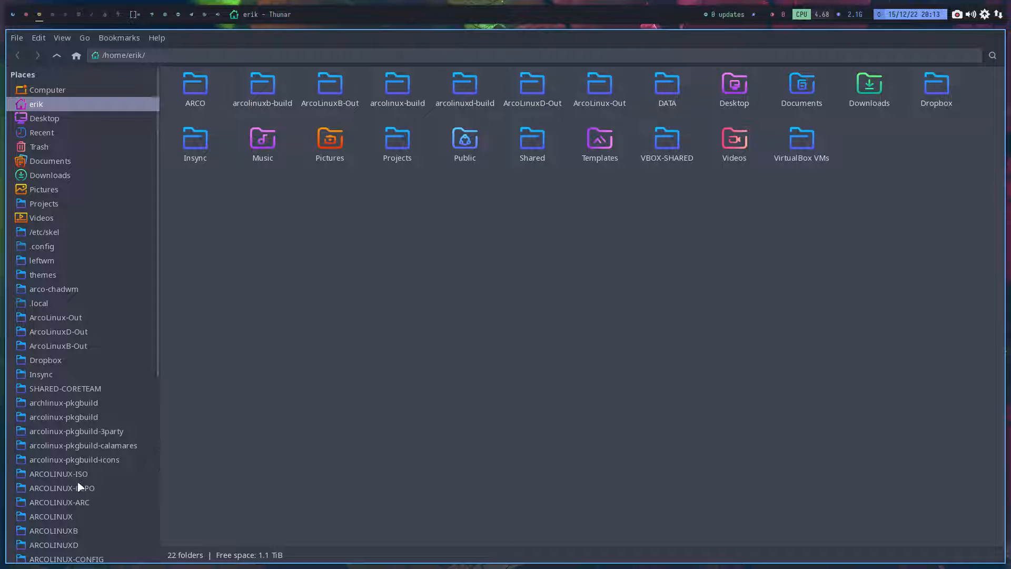
pyautogui.click(90, 529)
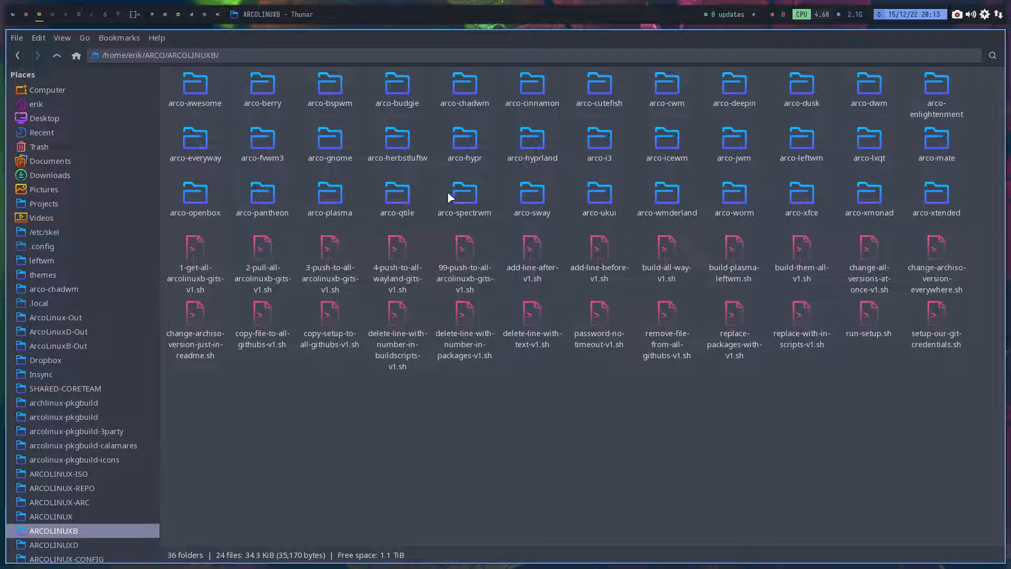
pyautogui.doubleClick(344, 202)
pyautogui.rightClick(344, 176)
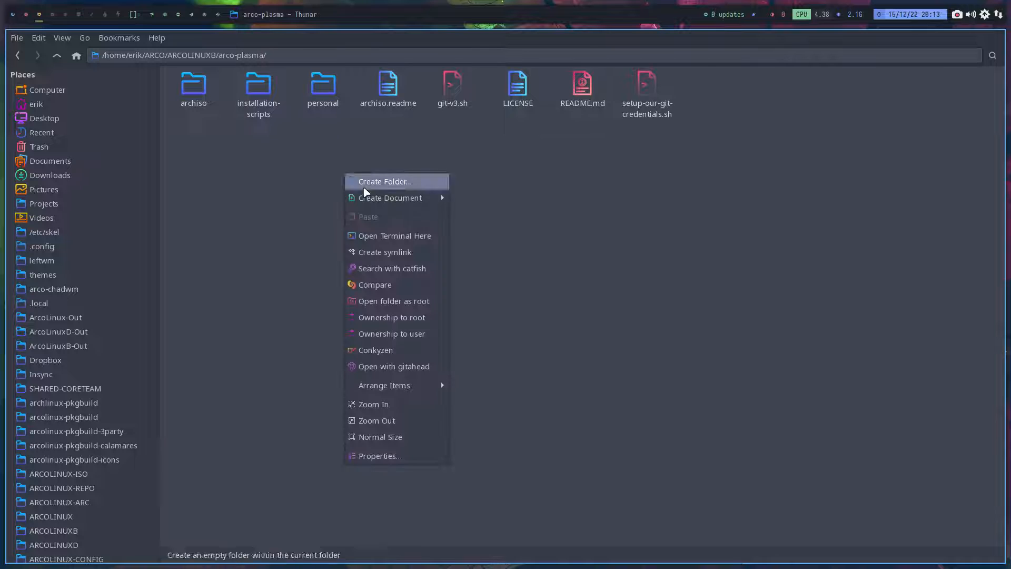
pyautogui.click(396, 235)
# - Update the ARCOLINUXB arco-plasma repository with git pull, and close the terminal
pyautogui.write('git pul')
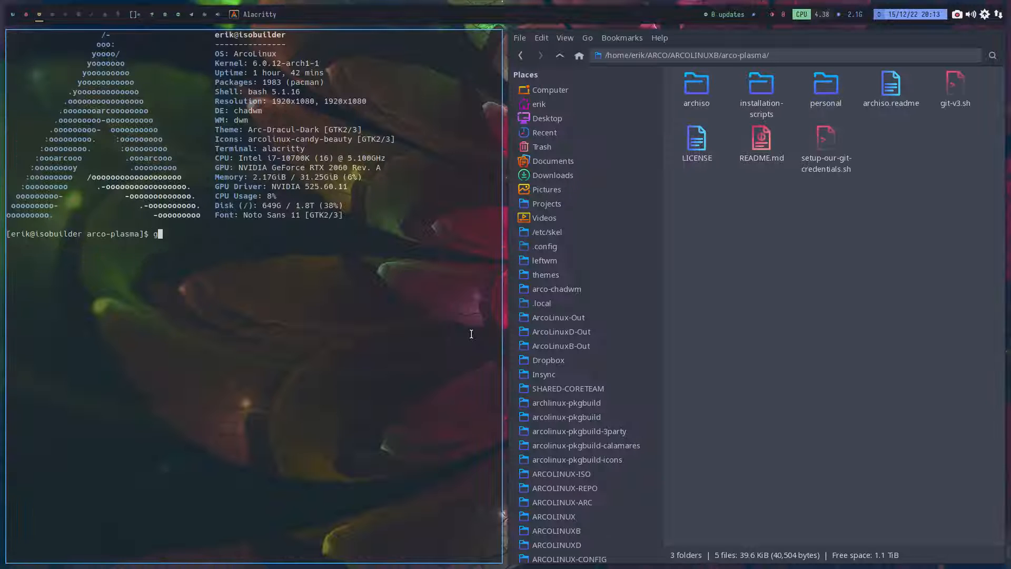
pyautogui.press('Return')
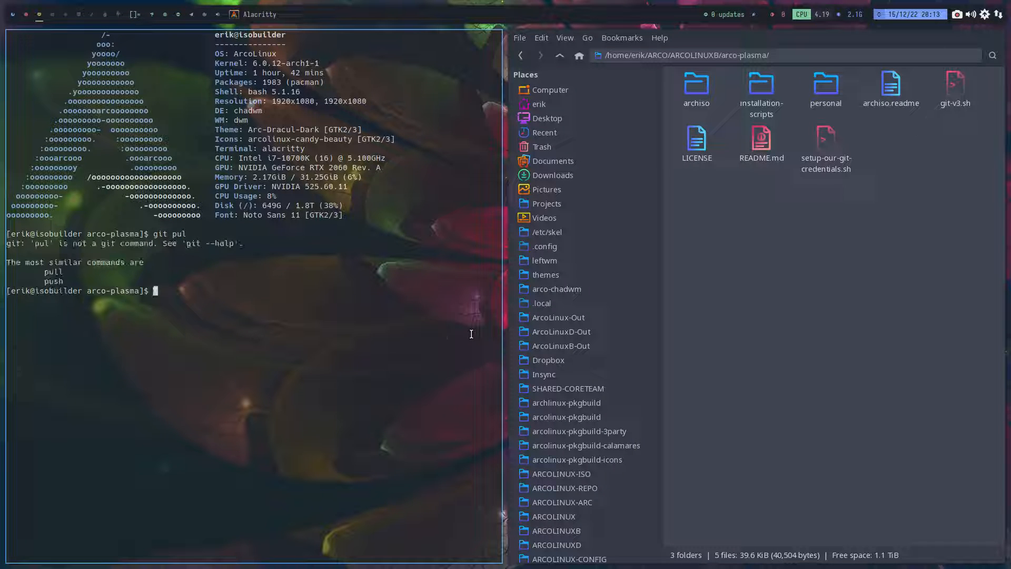
pyautogui.press('Up')
pyautogui.write('l')
pyautogui.press('Return')
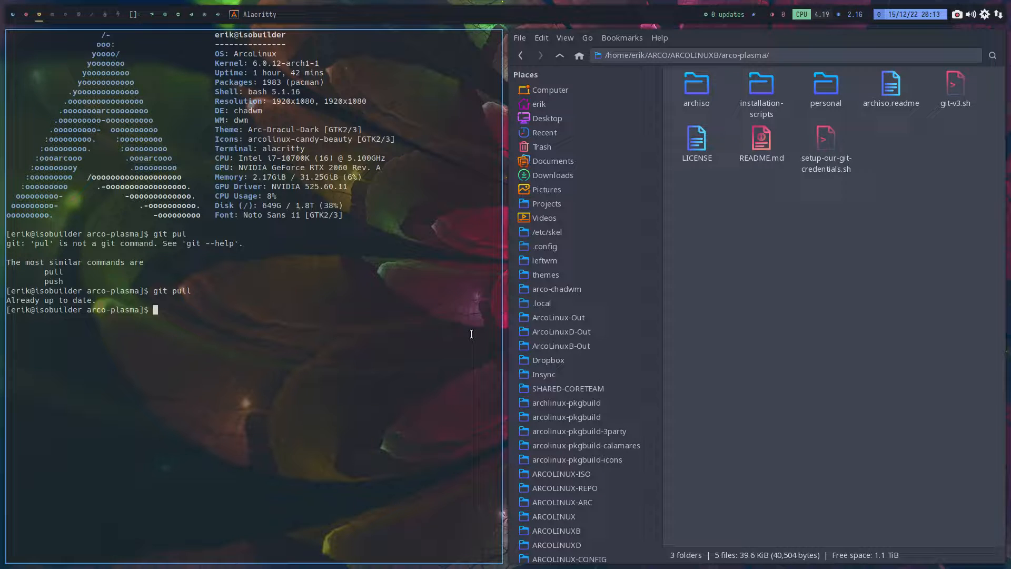
pyautogui.press('super+q')
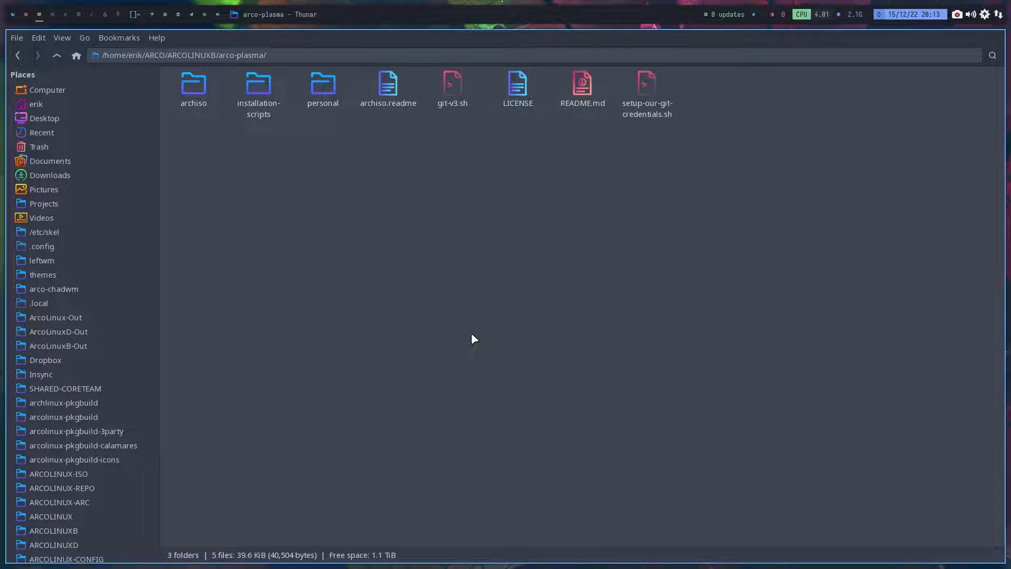
# - Open Meld and compare the Desktop arco-plasma folder with the arco-plasma folder in ARCOLINUXB
pyautogui.press('super+F5')
pyautogui.click(250, 210)
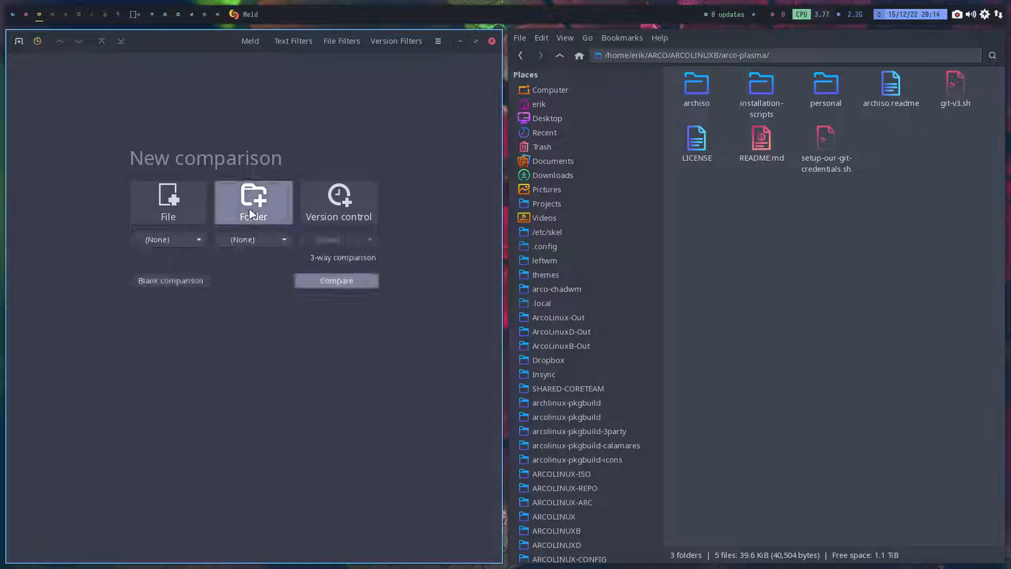
pyautogui.click(560, 55)
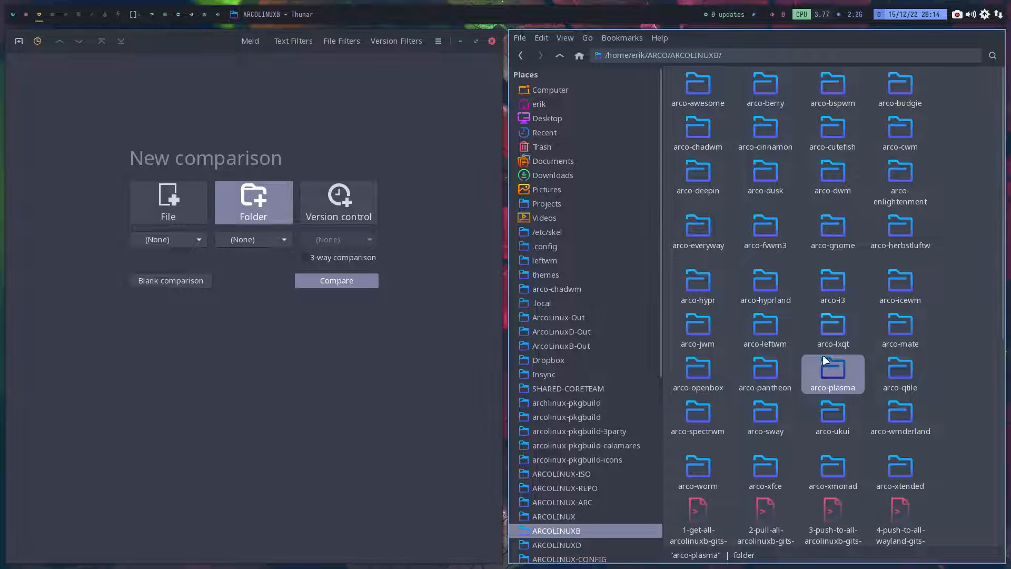
pyautogui.moveTo(825, 360); pyautogui.dragTo(262, 245)
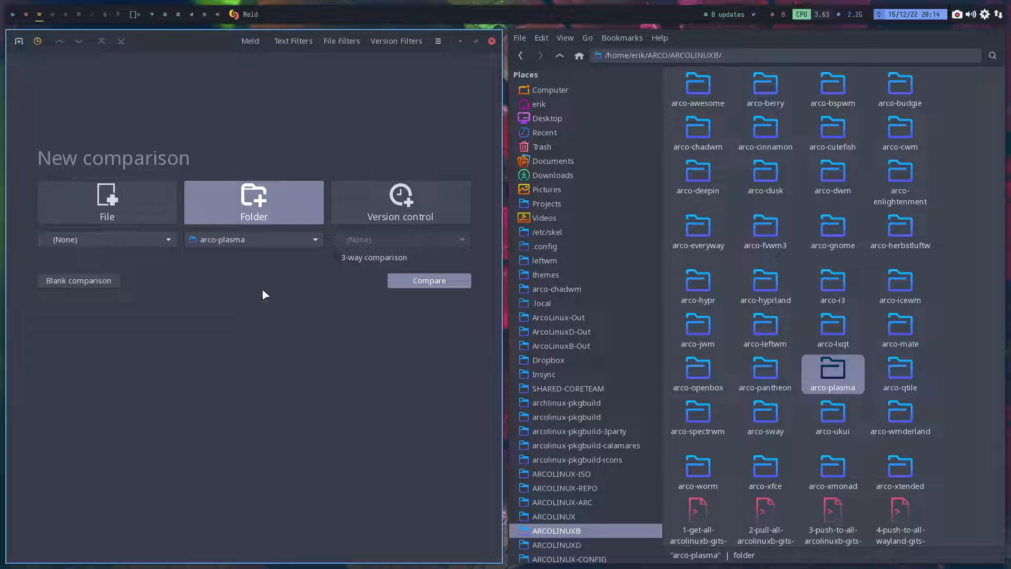
pyautogui.click(564, 119)
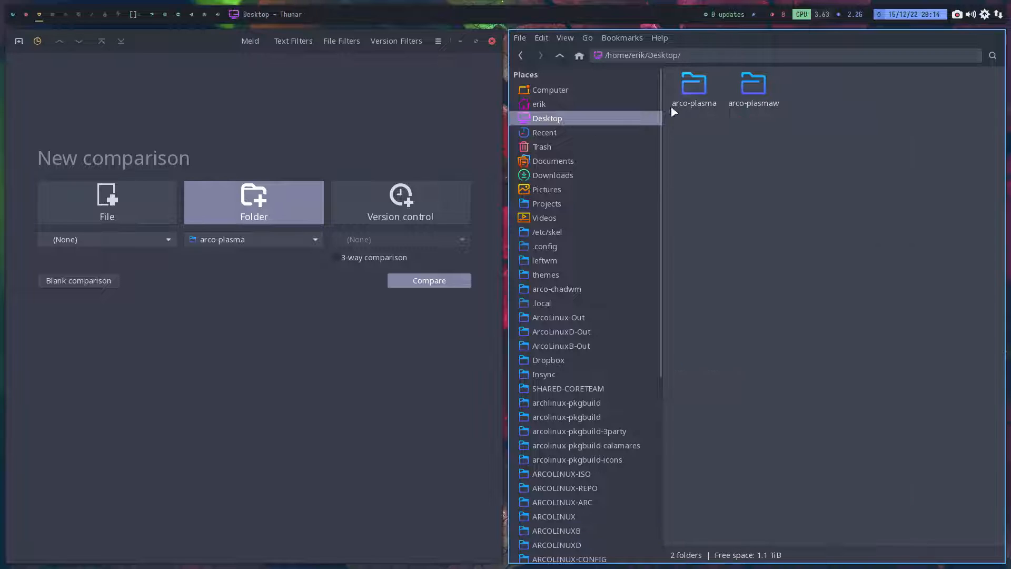
pyautogui.moveTo(694, 87); pyautogui.dragTo(103, 242)
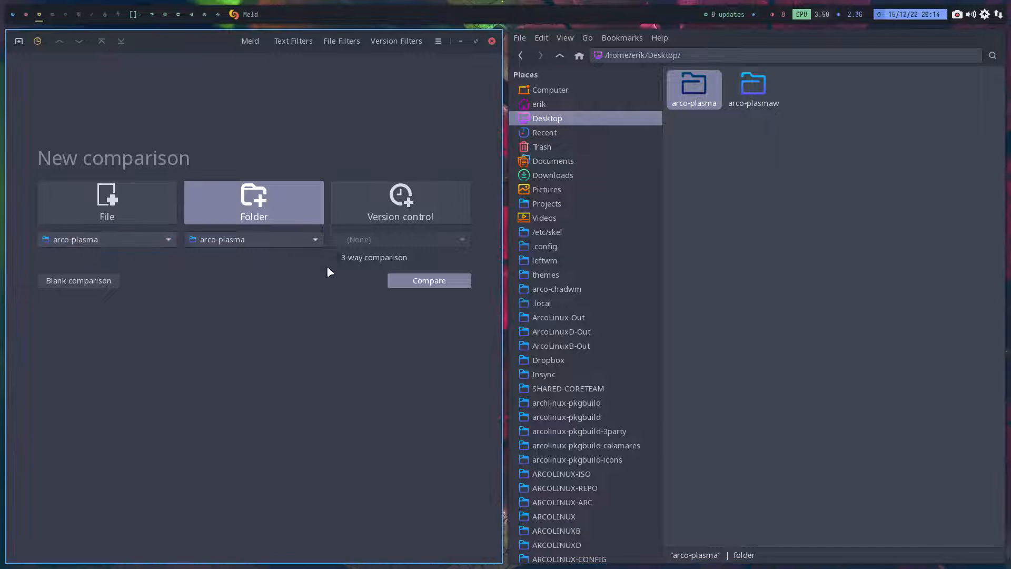
pyautogui.click(454, 281)
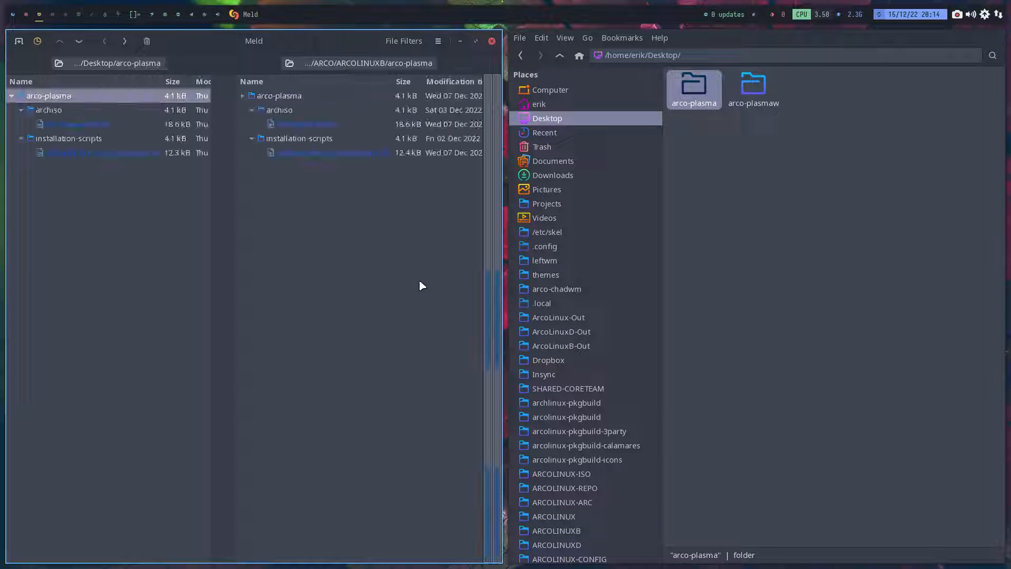
# - Open the comparison of archiso/packages.x86_64 and search the Desktop copy for the standalone "variety" package
pyautogui.doubleClick(320, 125)
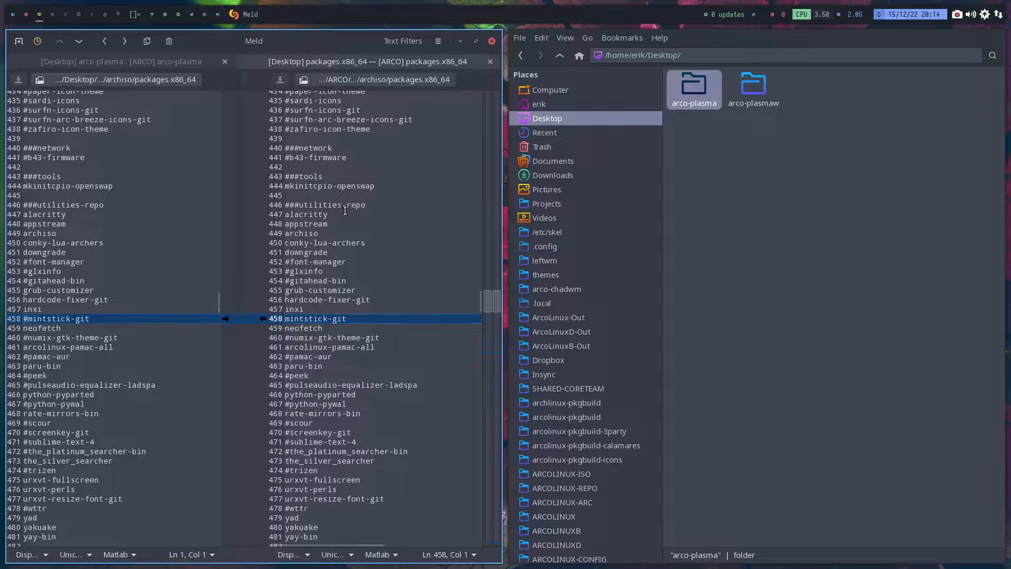
pyautogui.click(94, 318)
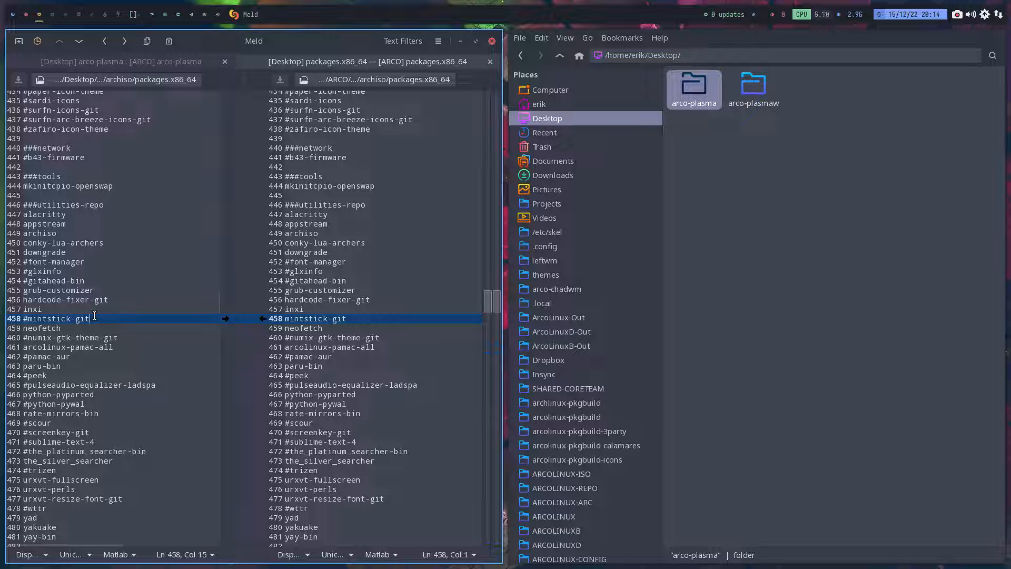
pyautogui.hotkey('ctrl', 'f')
pyautogui.write('variety')
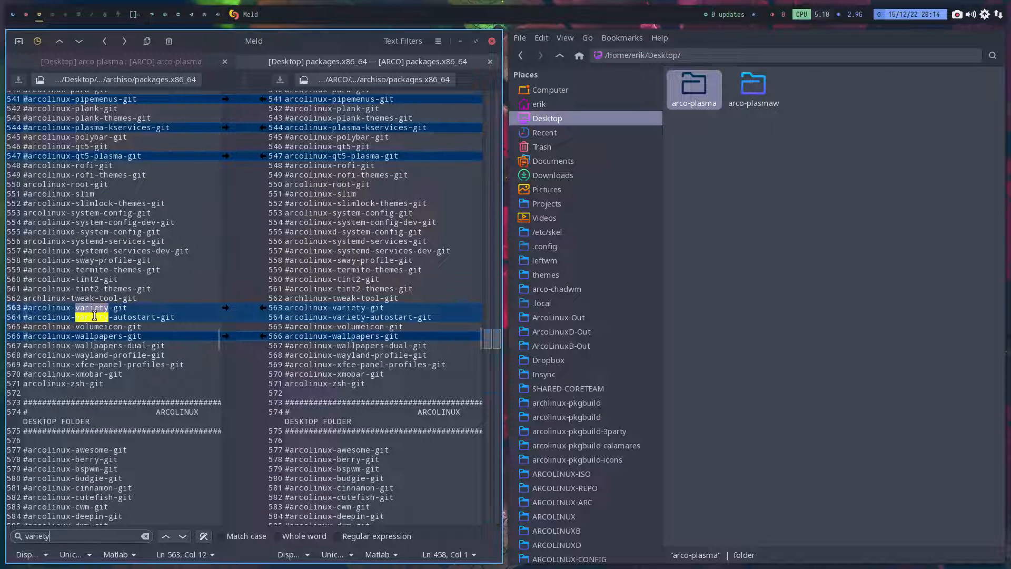
pyautogui.click(166, 537)
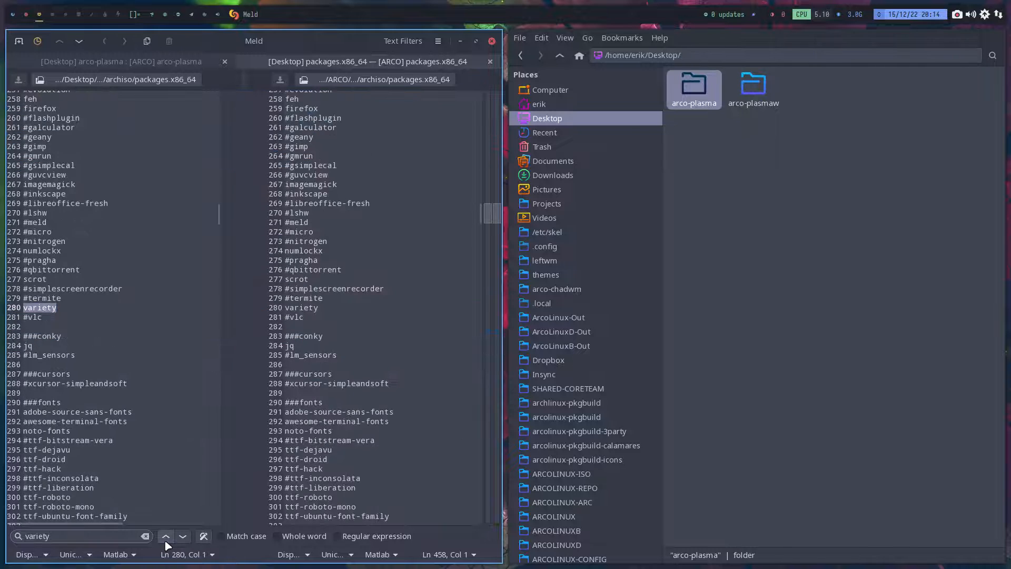
# - Comment out variety with # in the Desktop copy's applications section, and clear the search text
pyautogui.click(28, 307)
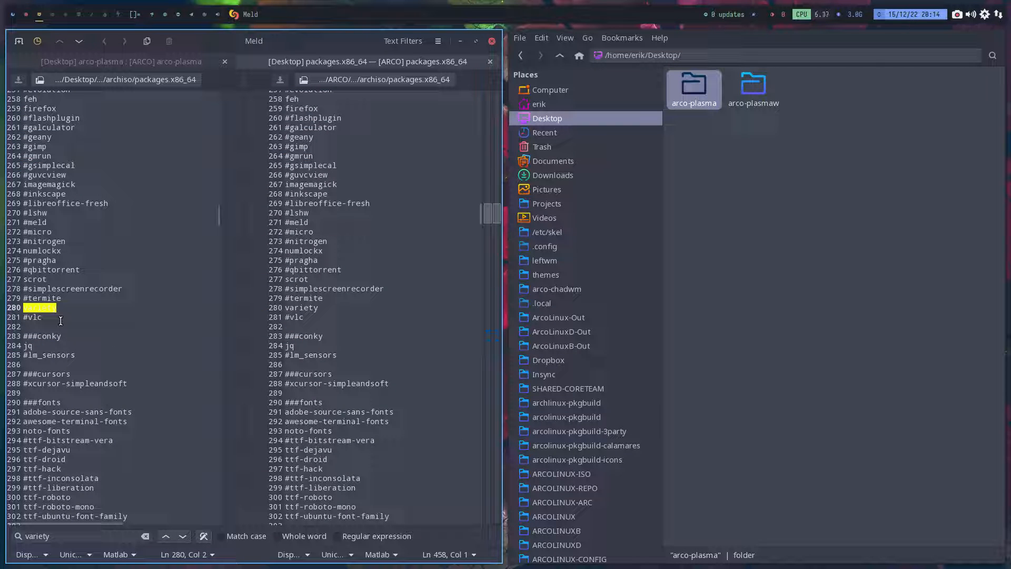
pyautogui.write('#')
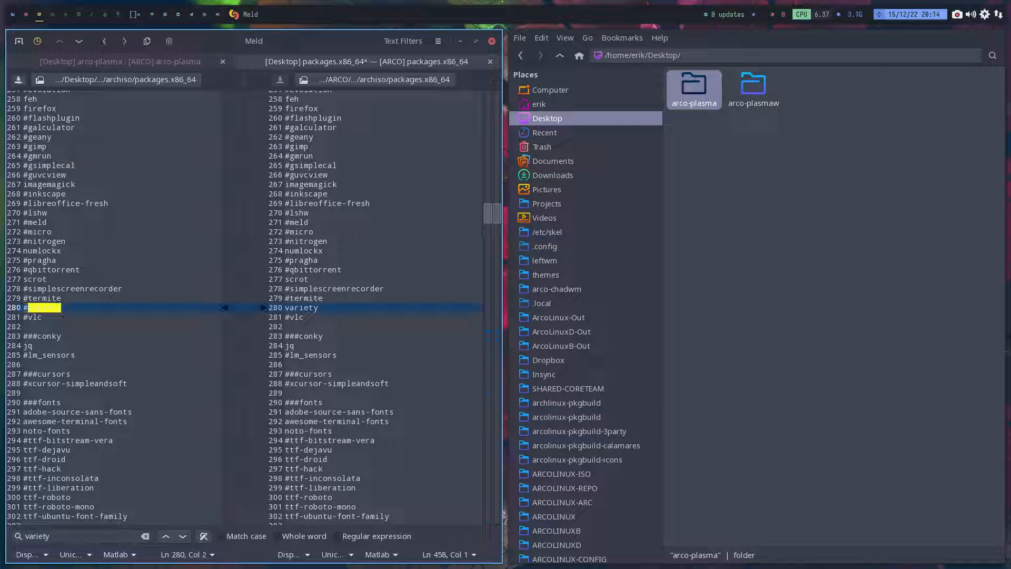
pyautogui.click(100, 318)
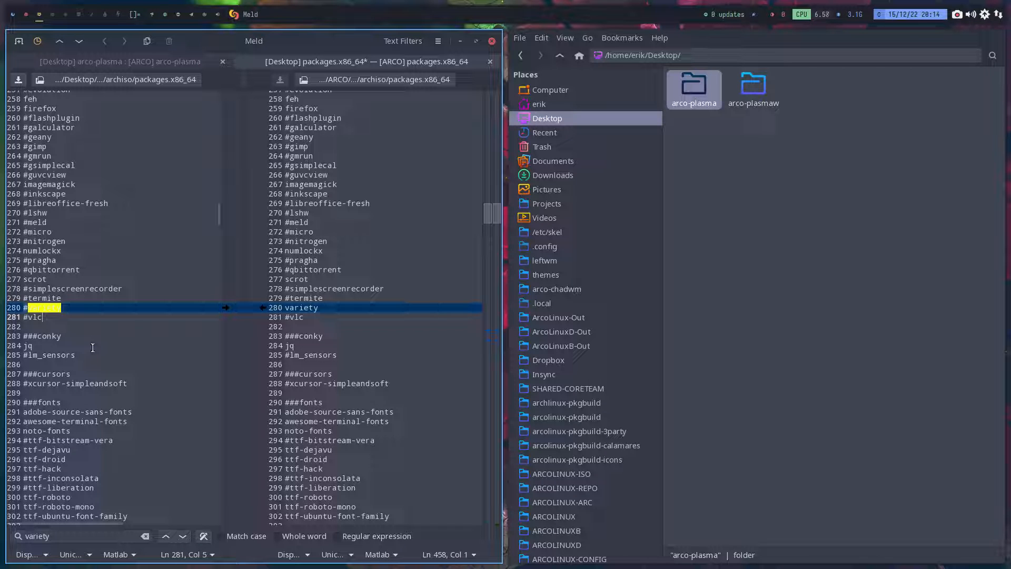
pyautogui.click(150, 534)
pyautogui.click(82, 307)
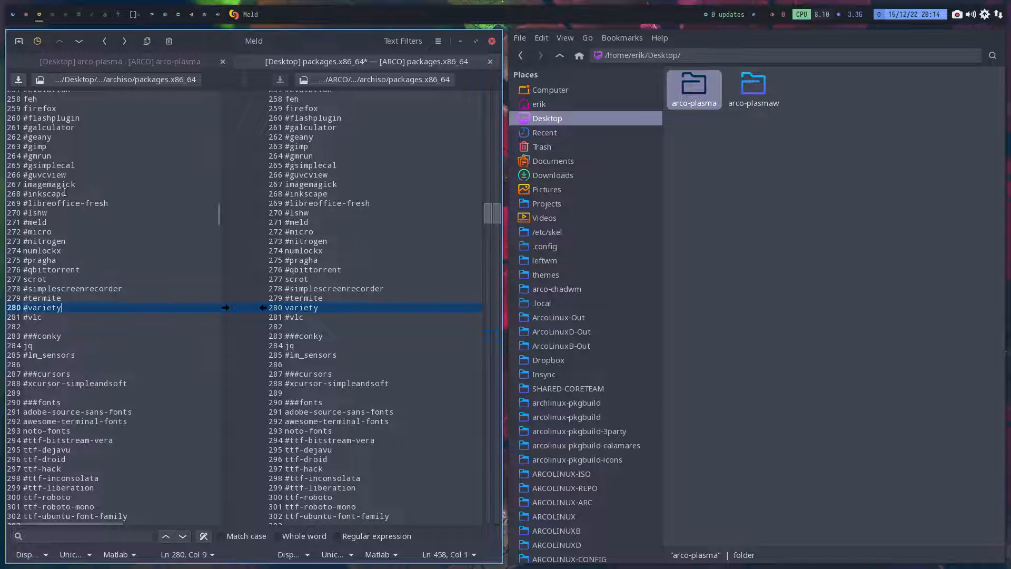
# - Examine imagemagick in the applications section and the package sections above it in the Desktop copy
pyautogui.scroll(2, 63, 190)
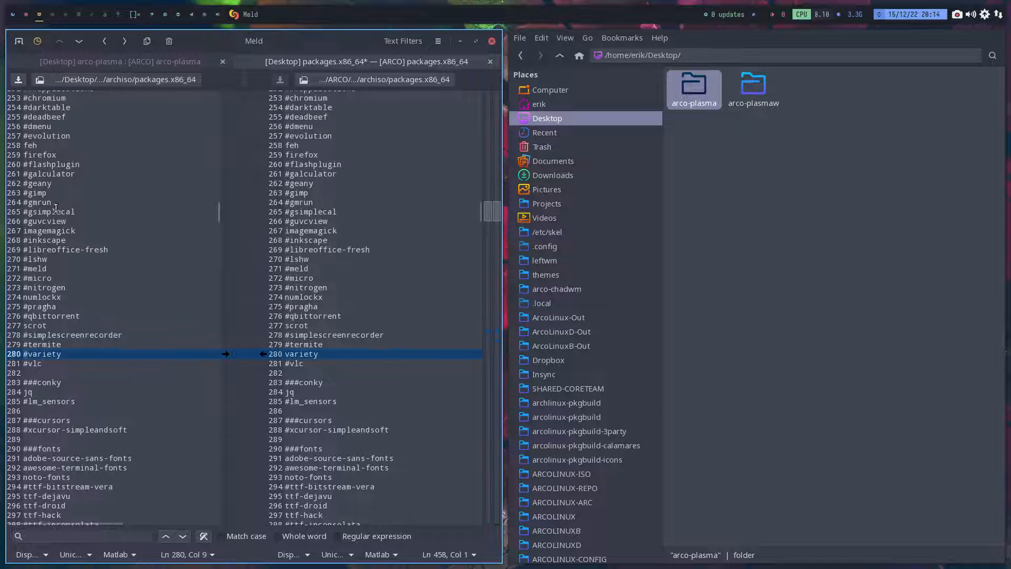
pyautogui.click(22, 232)
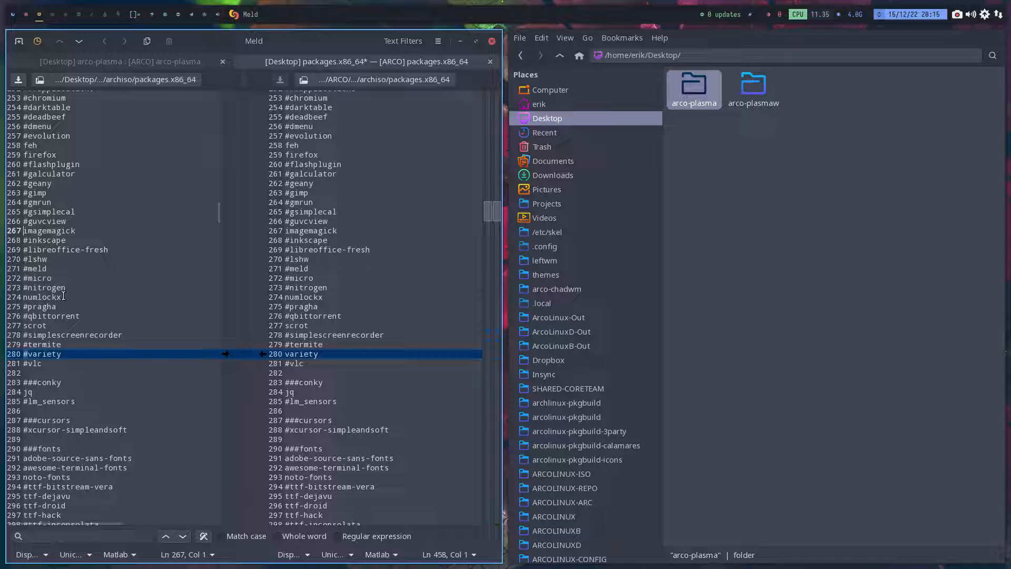
pyautogui.moveTo(77, 231); pyautogui.dragTo(24, 231)
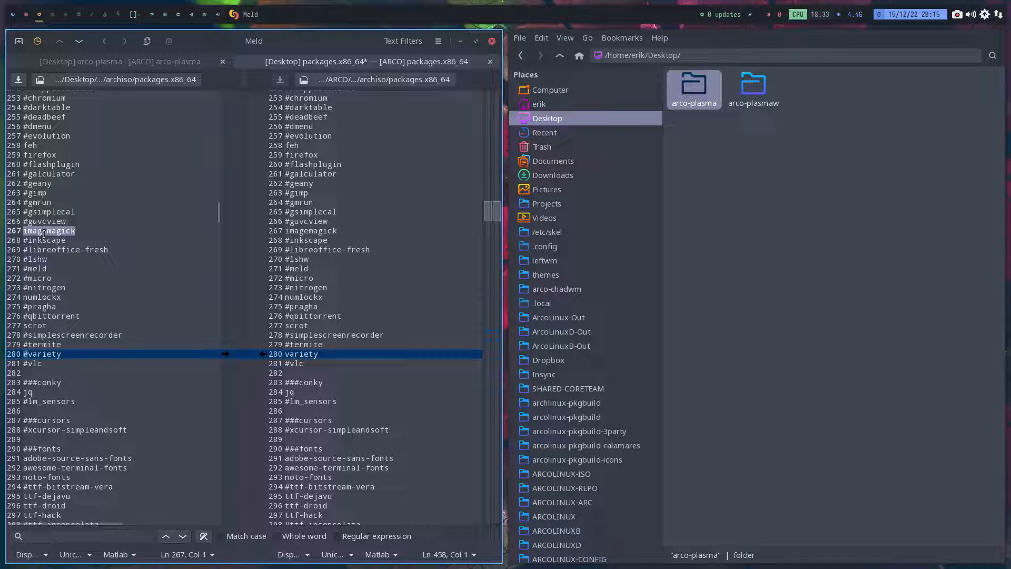
pyautogui.scroll(2, 66, 245)
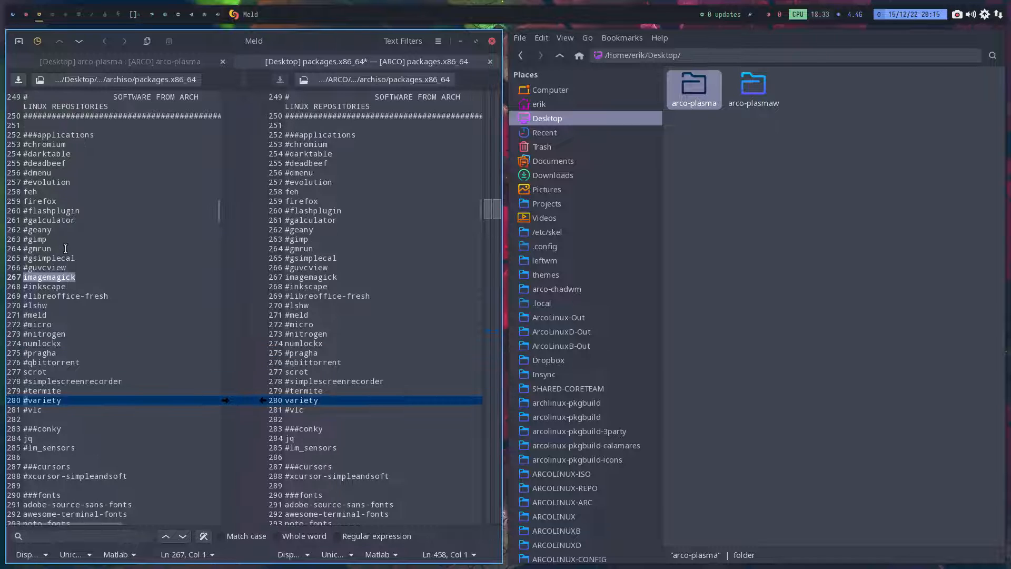
pyautogui.scroll(3, 64, 251)
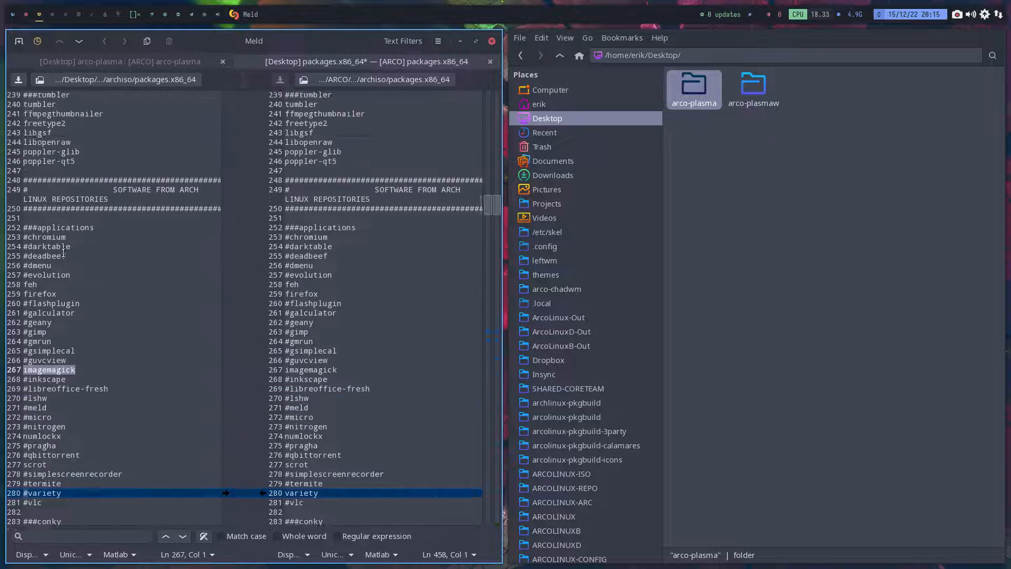
pyautogui.scroll(6, 63, 253)
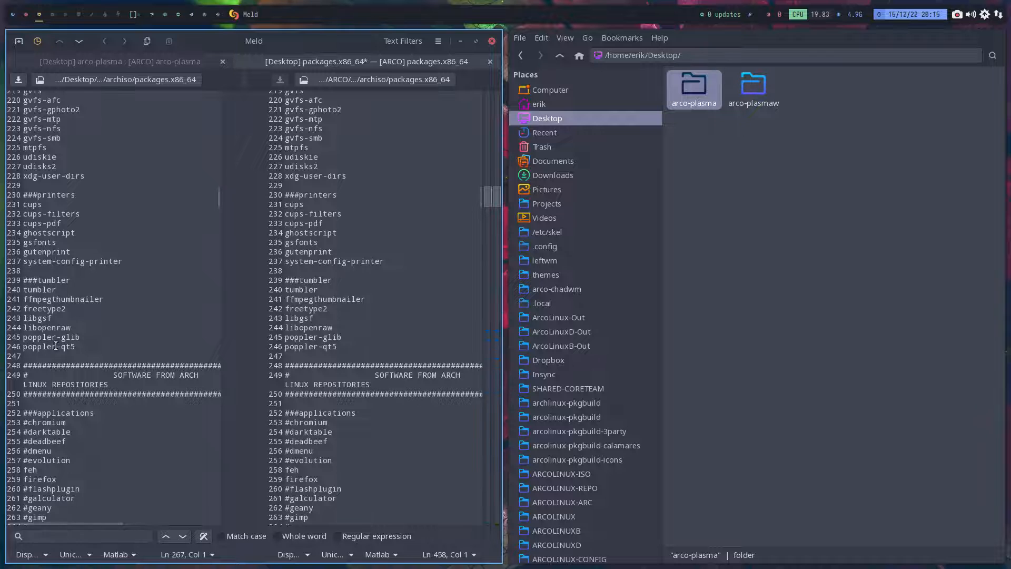
pyautogui.scroll(-5, 56, 346)
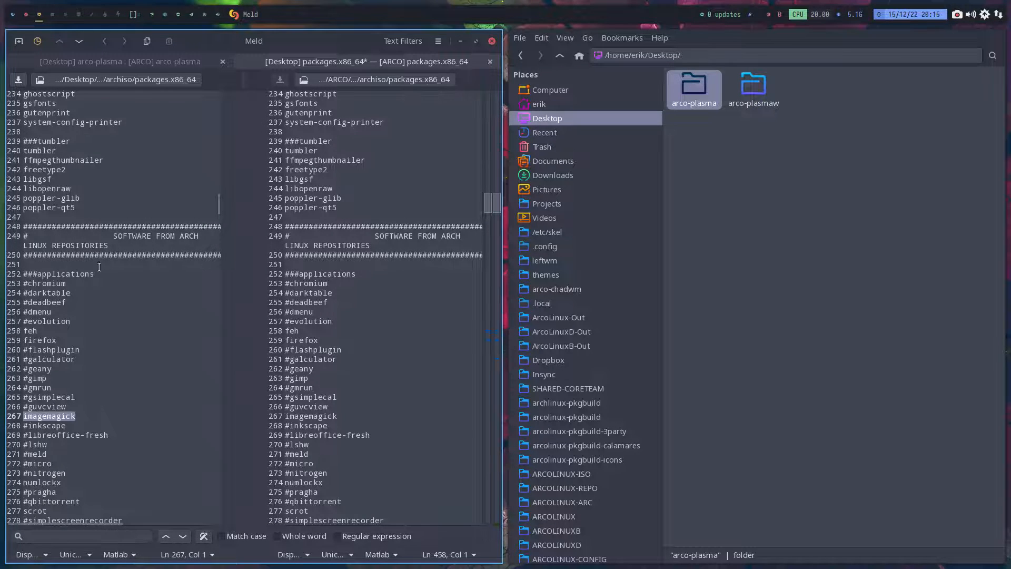
# - Examine the package sections below applications in the Desktop copy, from fonts and utilities through to the utilities-repo section
pyautogui.scroll(-18, 125, 355)
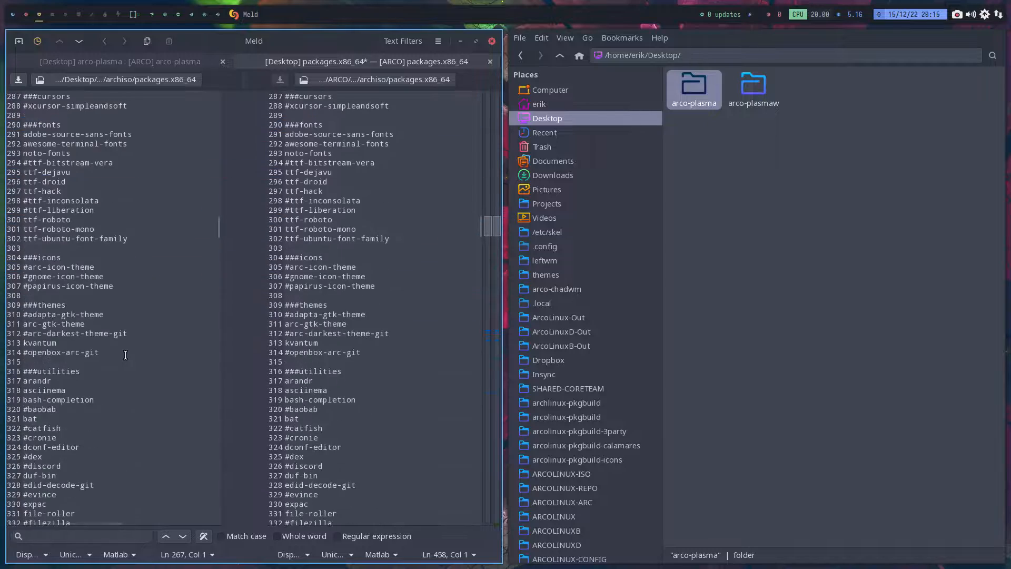
pyautogui.scroll(-20, 125, 355)
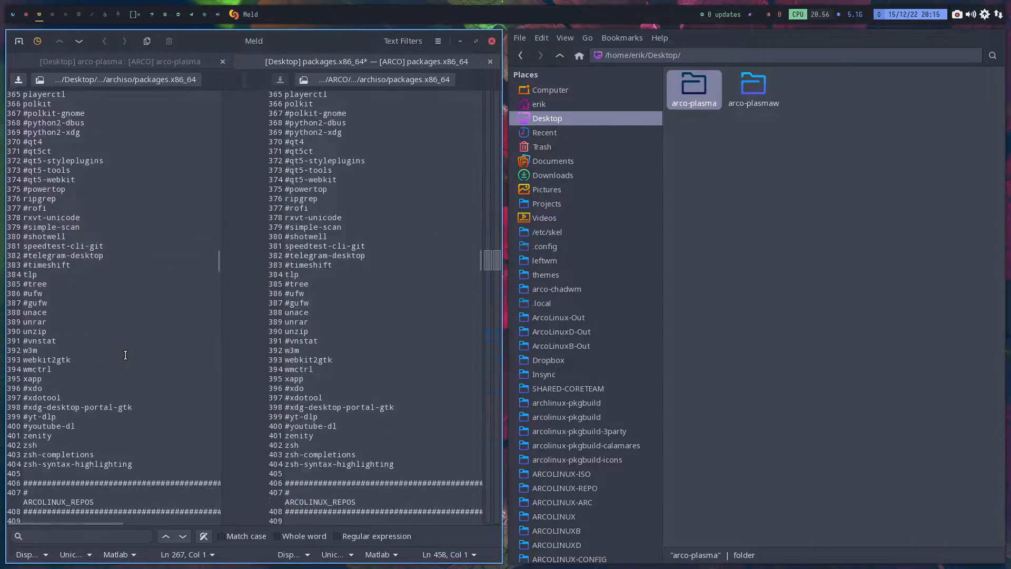
pyautogui.scroll(-16, 125, 355)
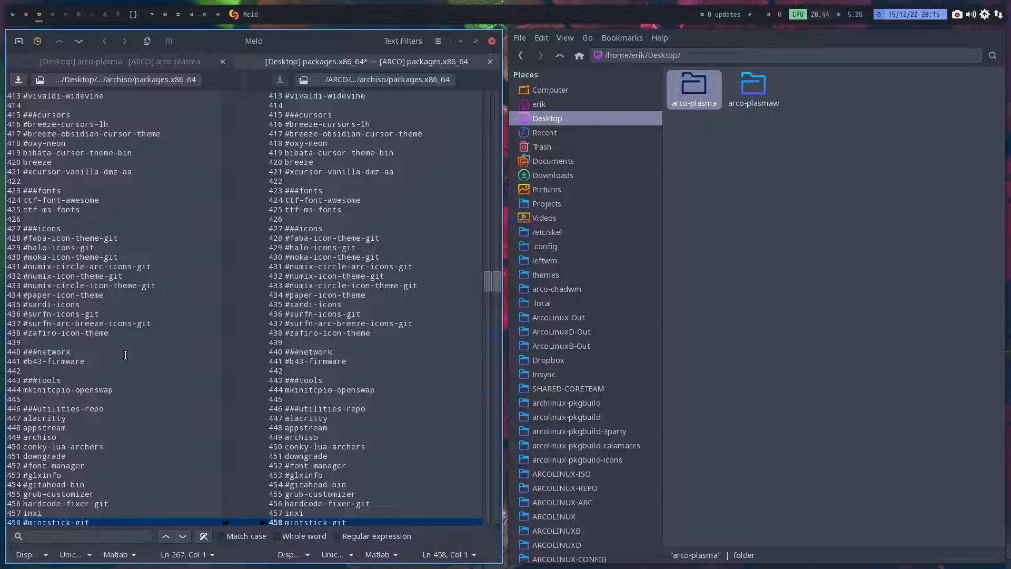
pyautogui.scroll(16, 125, 355)
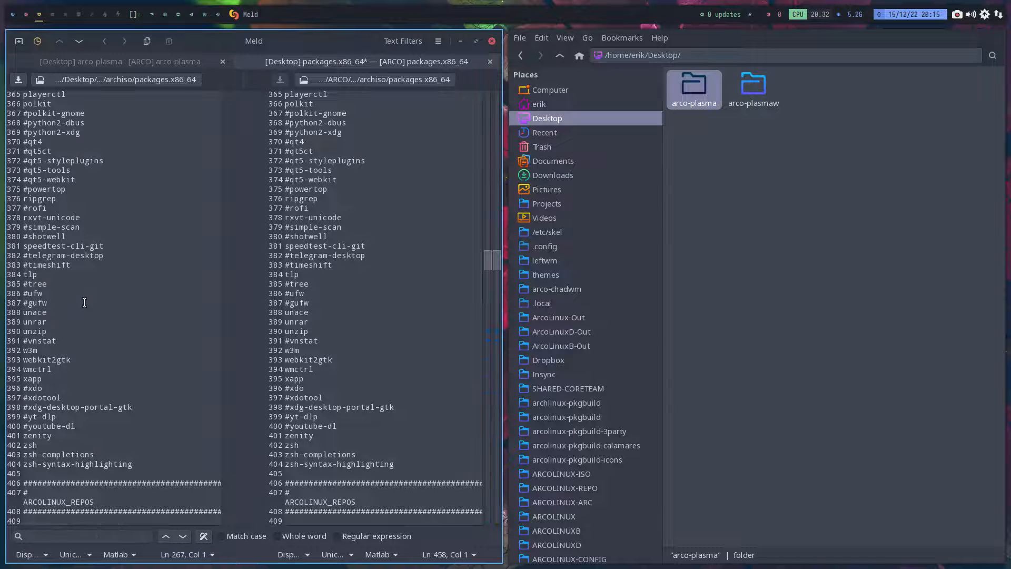
# - Run rip in a new terminal to list recently installed packages, and examine the yad and xfce4 entries
pyautogui.press('super+Return')
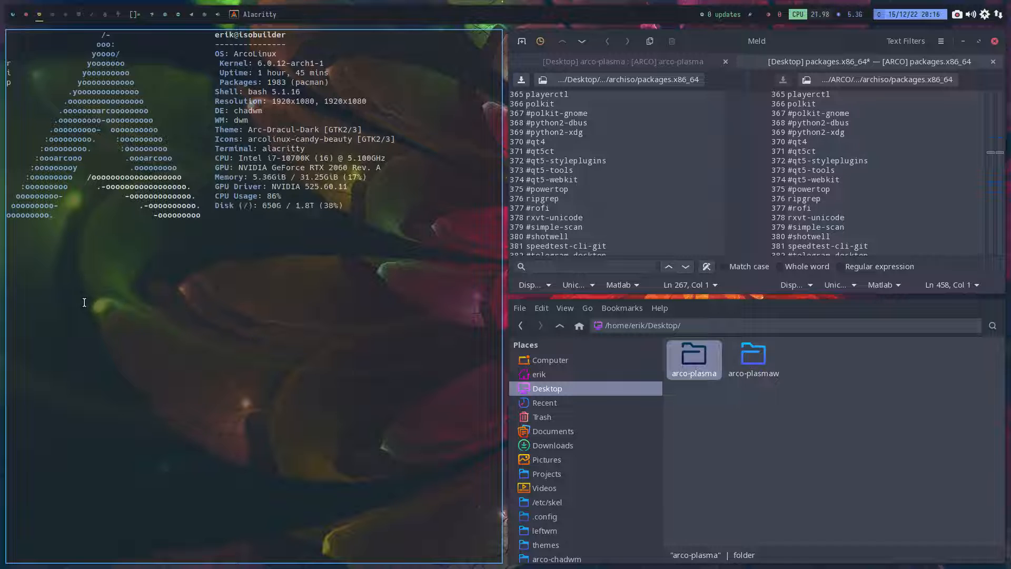
pyautogui.write('rip')
pyautogui.press('Return')
pyautogui.press('super+r')
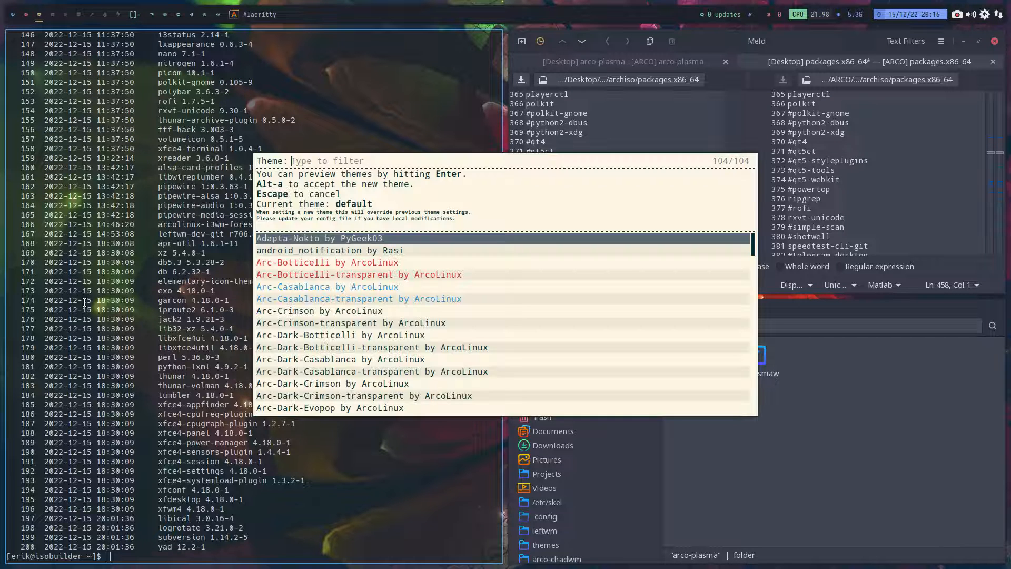
pyautogui.press('Escape')
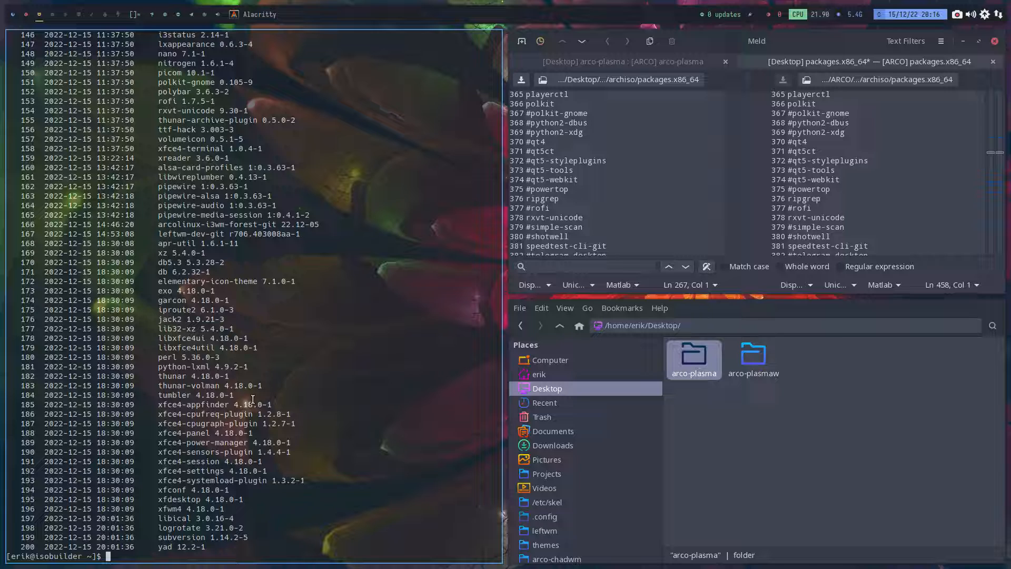
pyautogui.moveTo(148, 548); pyautogui.dragTo(206, 548)
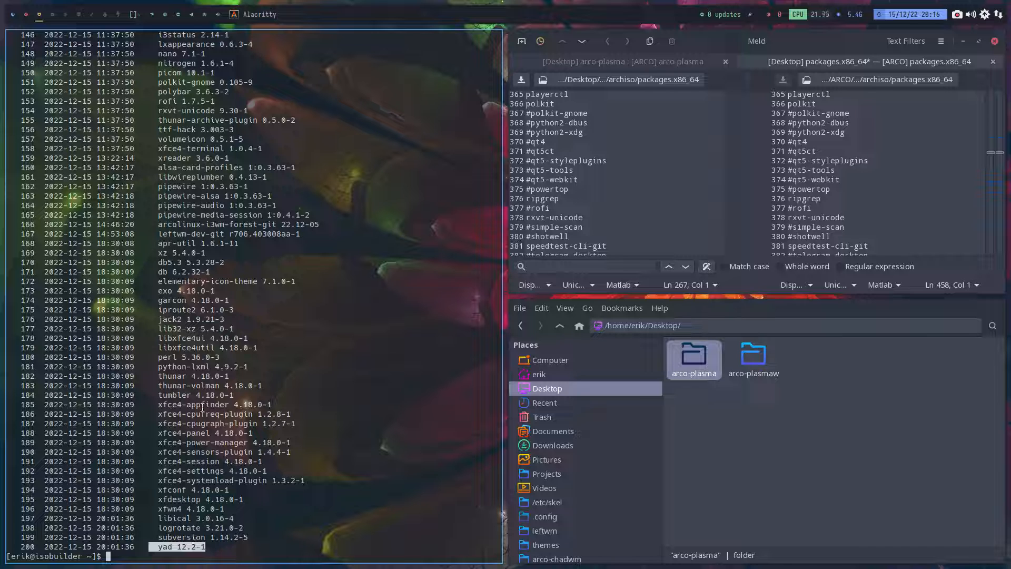
pyautogui.click(273, 464)
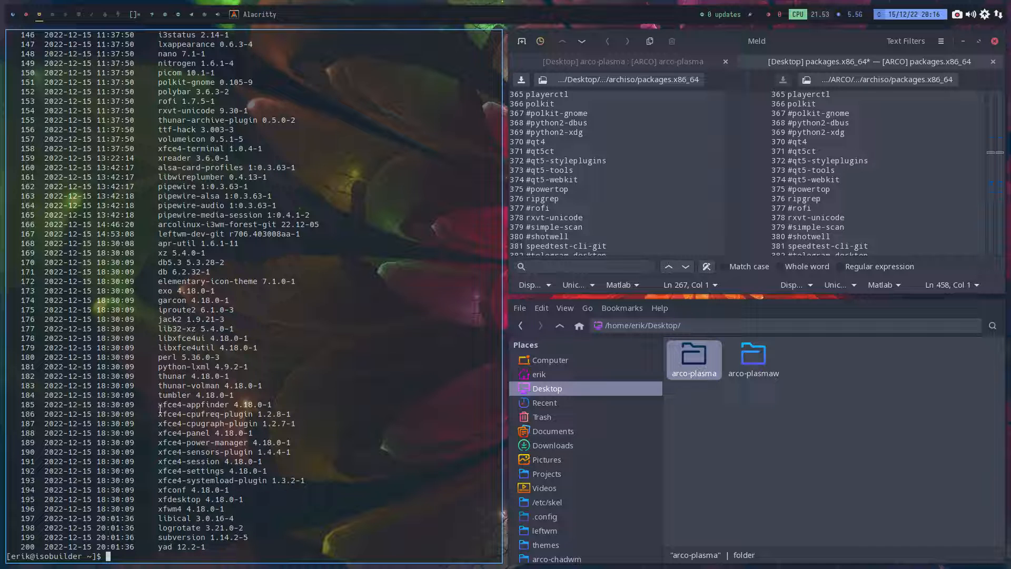
pyautogui.moveTo(158, 404); pyautogui.dragTo(294, 467)
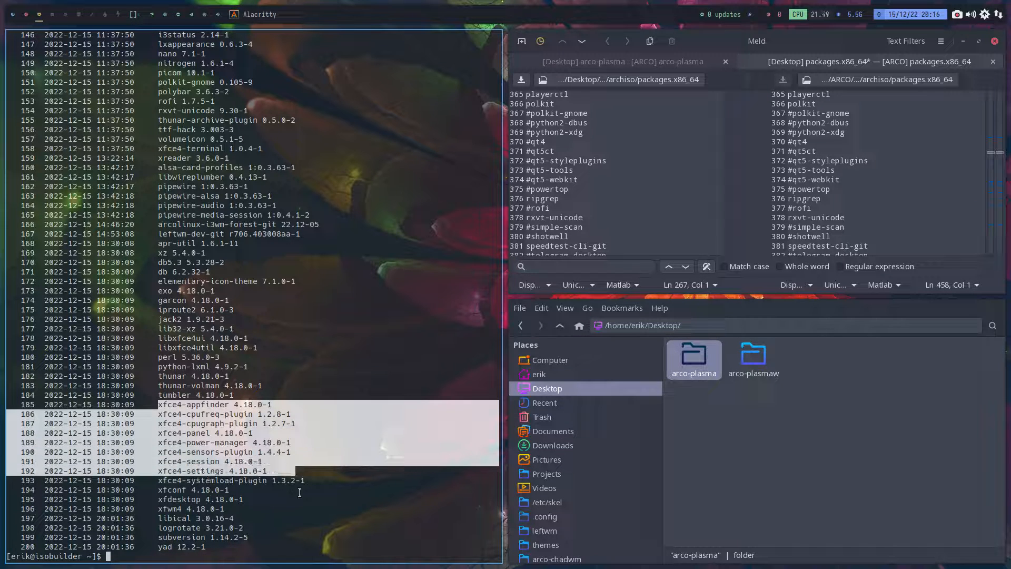
pyautogui.click(305, 514)
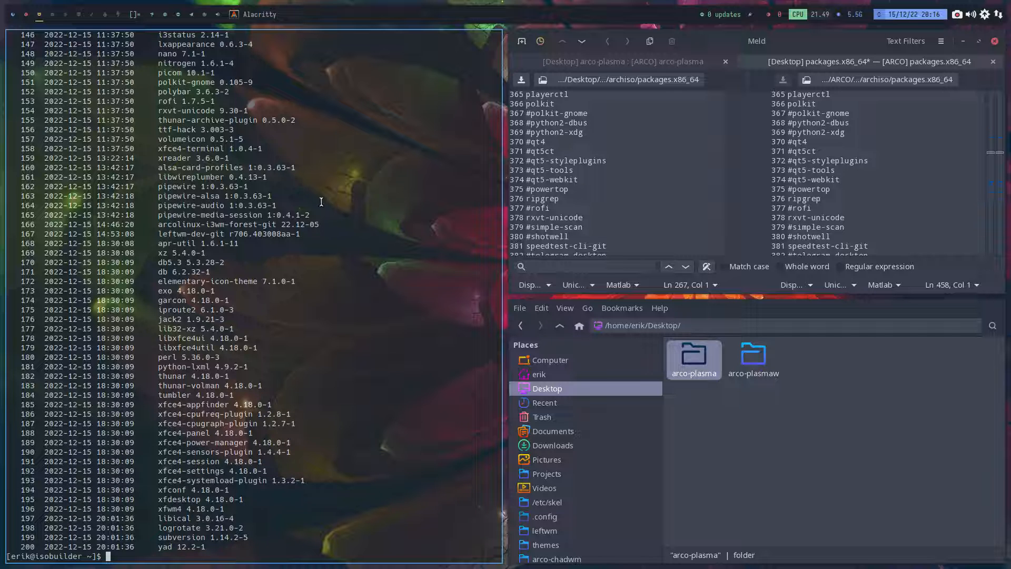
# - Close the terminal, Meld and the file manager, saving the changes to the Desktop copy of archiso/packages.x86_64
pyautogui.press('super+q')
pyautogui.press('super+q')
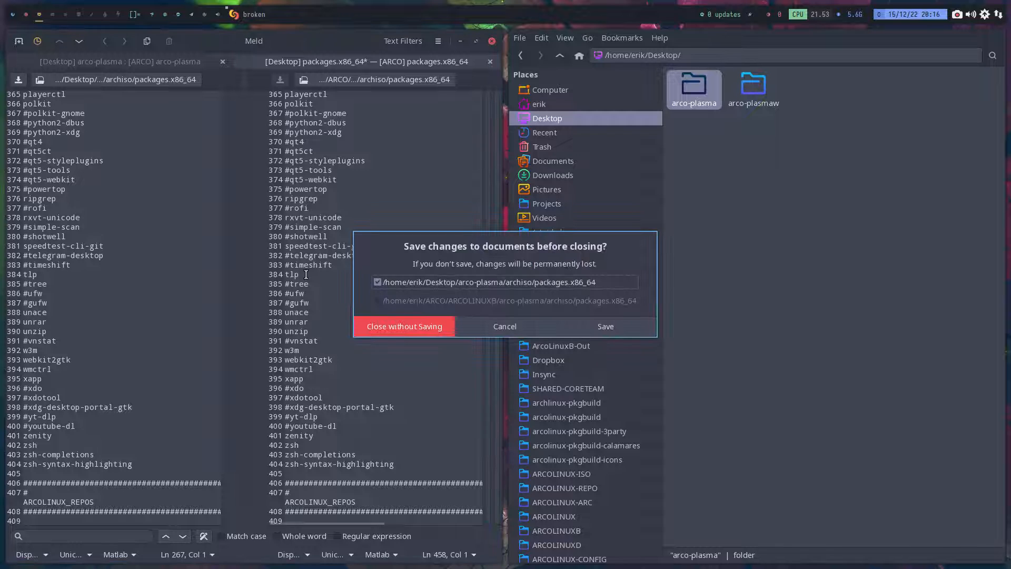
pyautogui.click(588, 332)
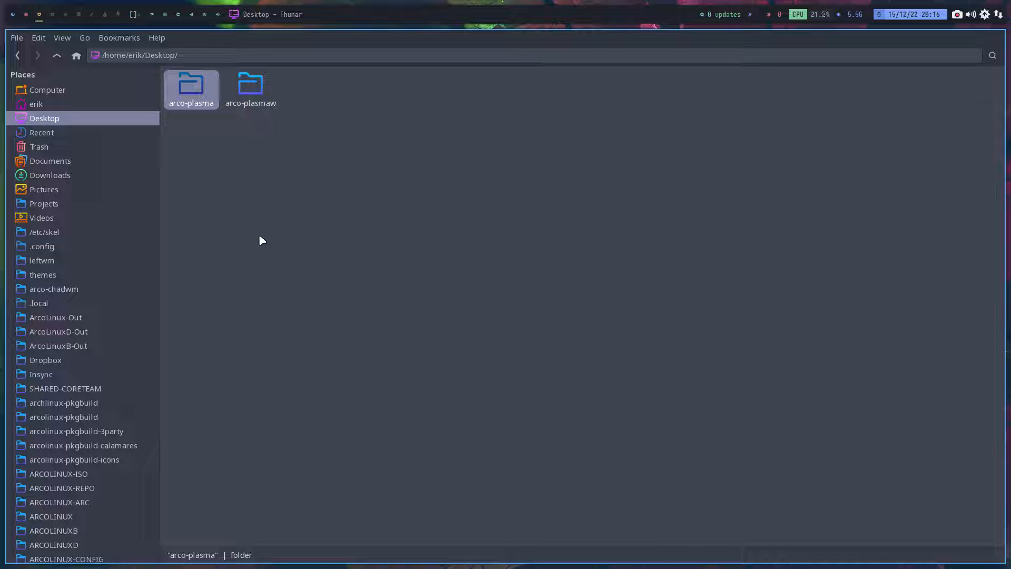
pyautogui.press('super+q')
# - Switch to the ISO build workspace, close the Git client, and go up to the Desktop folder in the file manager
pyautogui.click(27, 14)
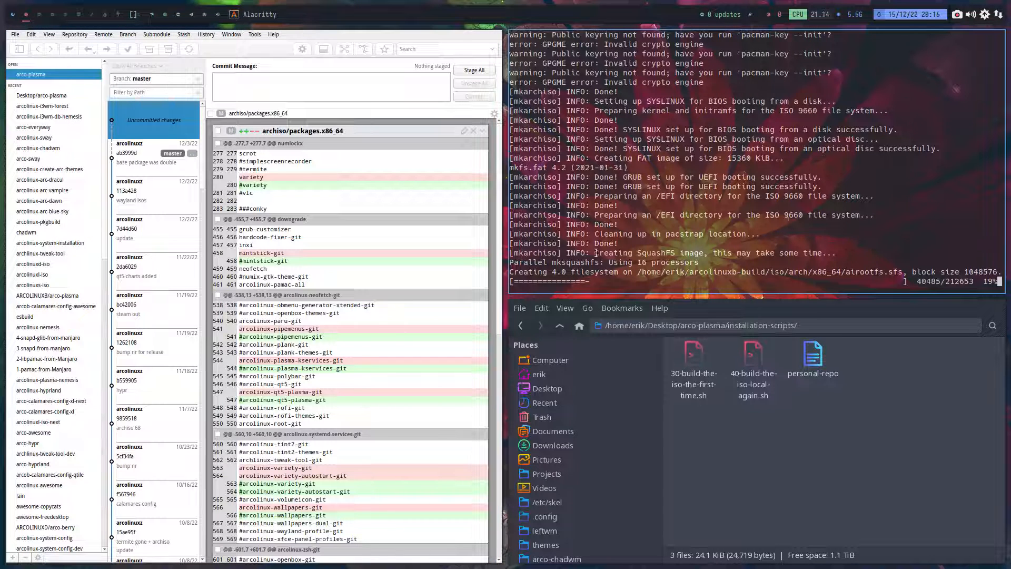
pyautogui.press('super+q')
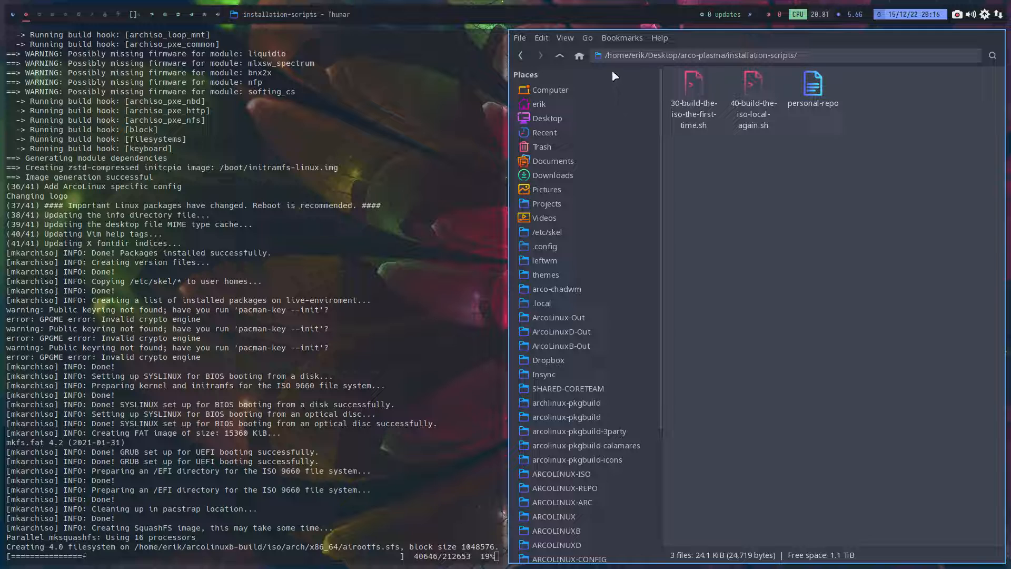
pyautogui.click(560, 55)
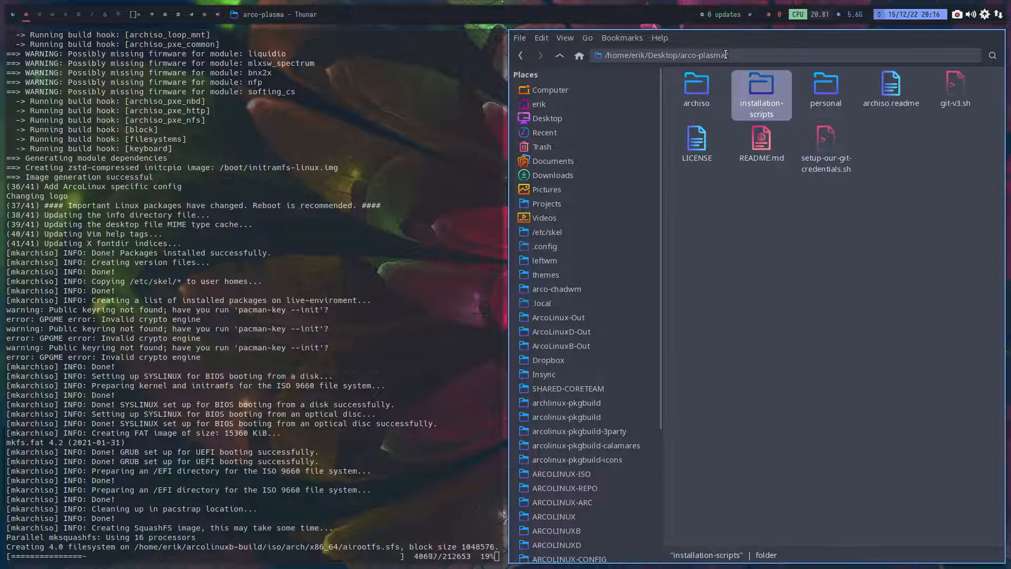
pyautogui.click(560, 55)
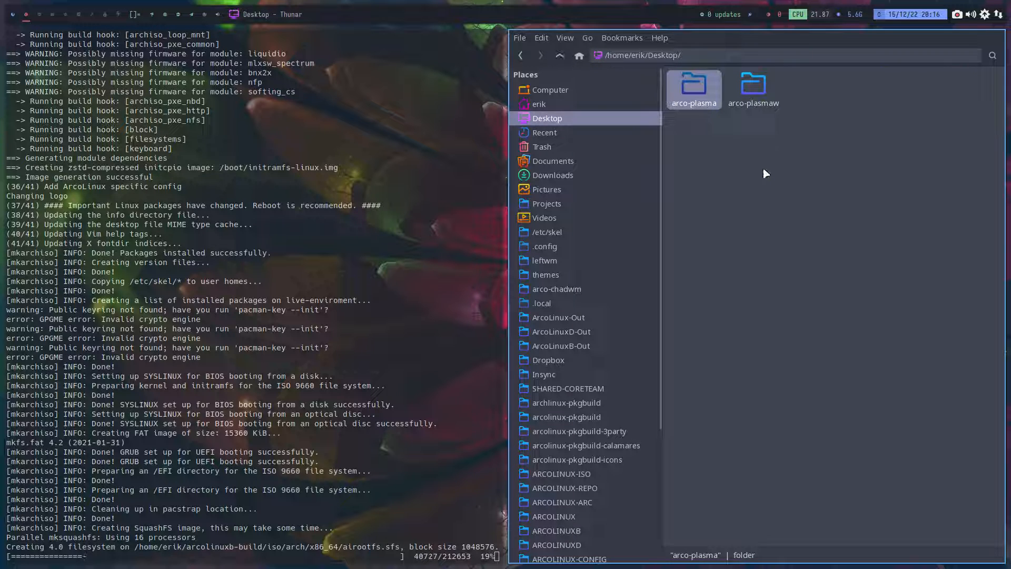
pyautogui.click(730, 163)
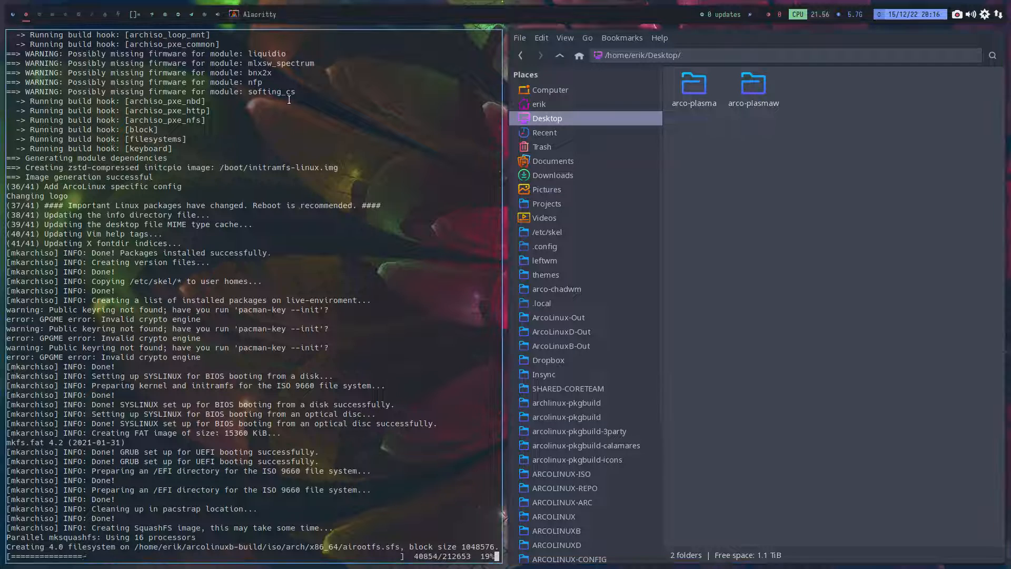
# - Open Chromium on an empty workspace and search the web for "arcolinuxd github"
pyautogui.click(40, 17)
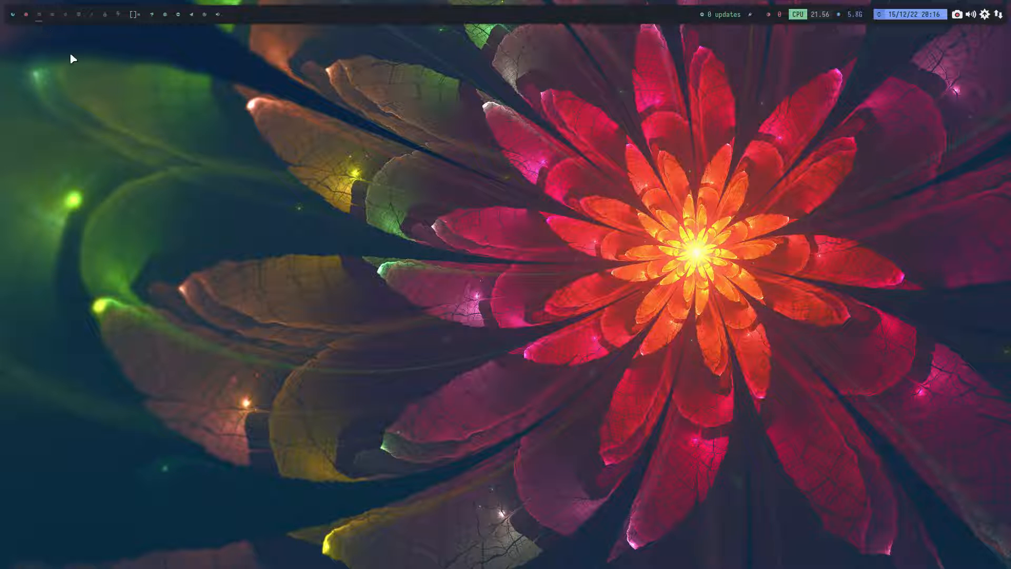
pyautogui.press('super+b')
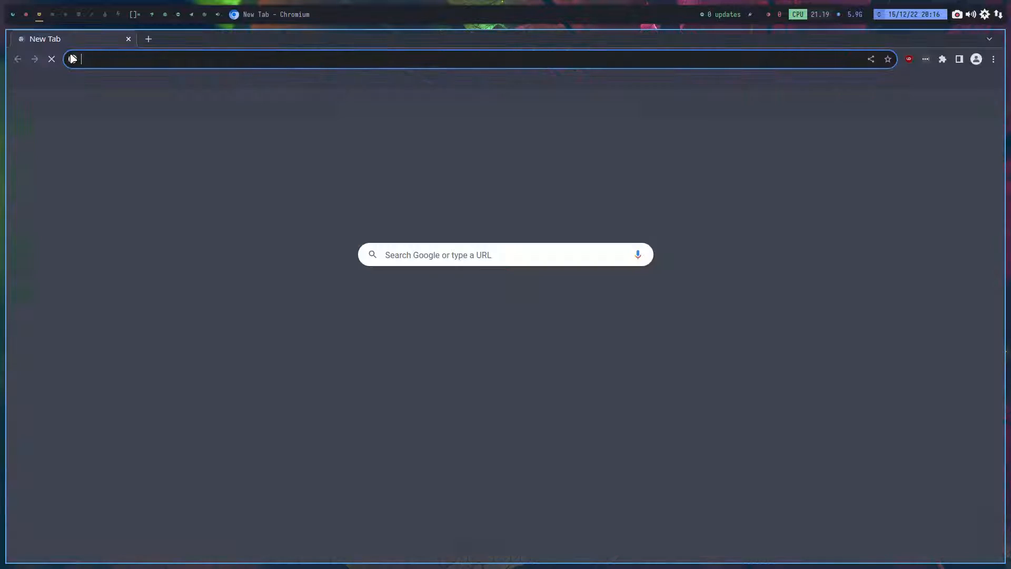
pyautogui.write('git')
pyautogui.press('BackSpace')
pyautogui.press('BackSpace')
pyautogui.press('BackSpace')
pyautogui.press('BackSpace')
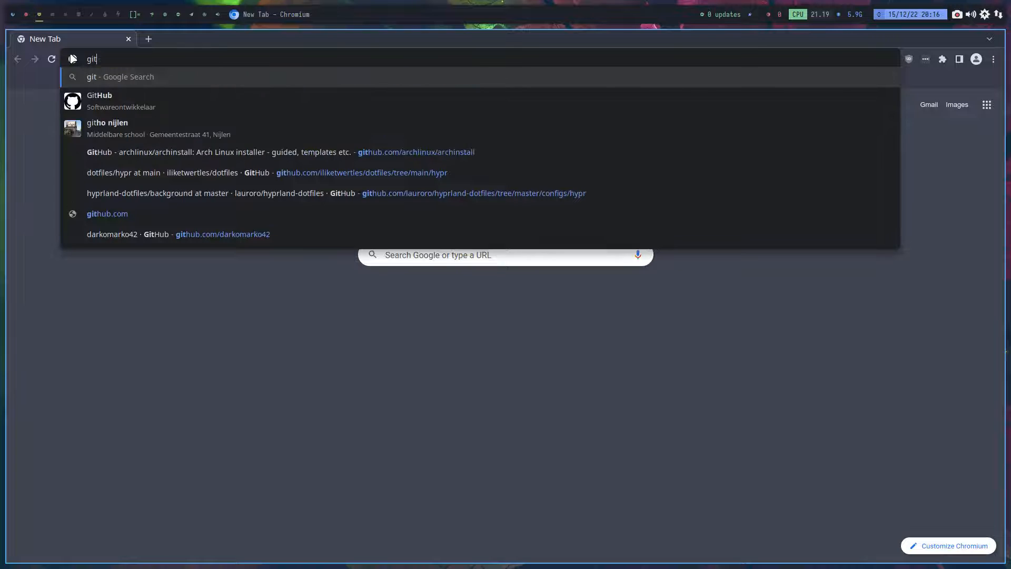
pyautogui.write('arcoilinu')
pyautogui.press('BackSpace')
pyautogui.press('BackSpace')
pyautogui.press('BackSpace')
pyautogui.press('BackSpace')
pyautogui.press('BackSpace')
pyautogui.write('linuxd')
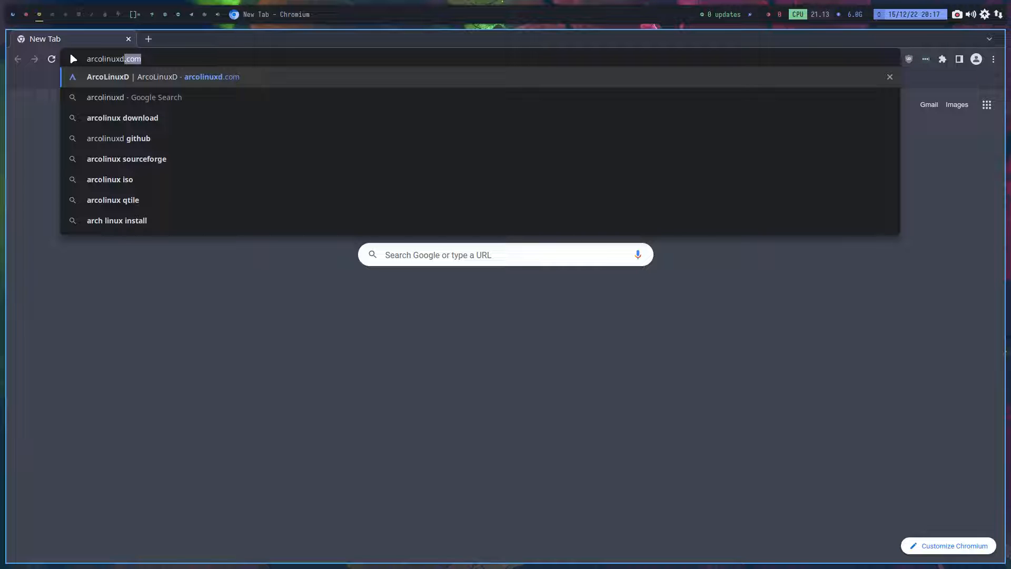
pyautogui.write('github')
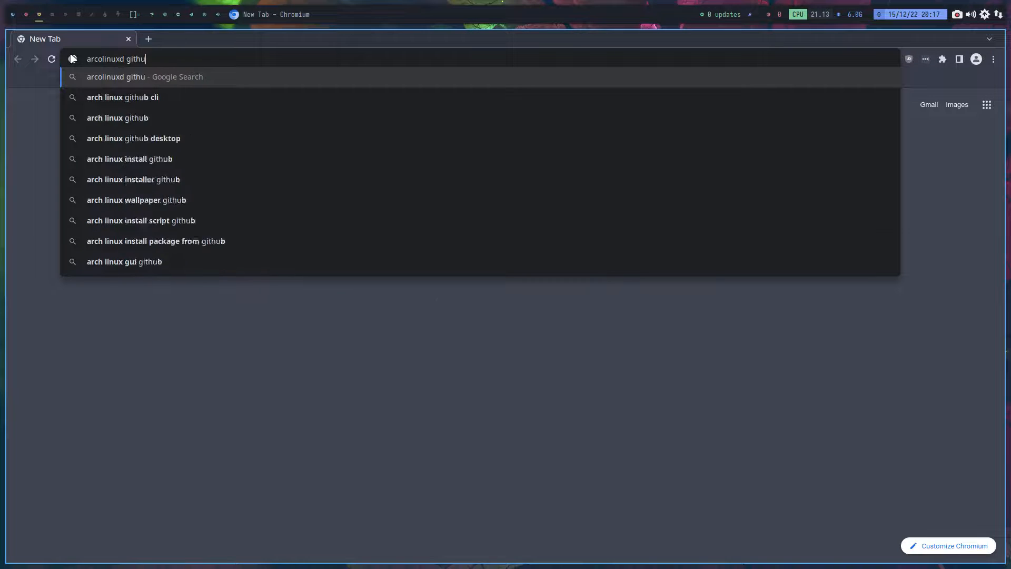
pyautogui.press('Return')
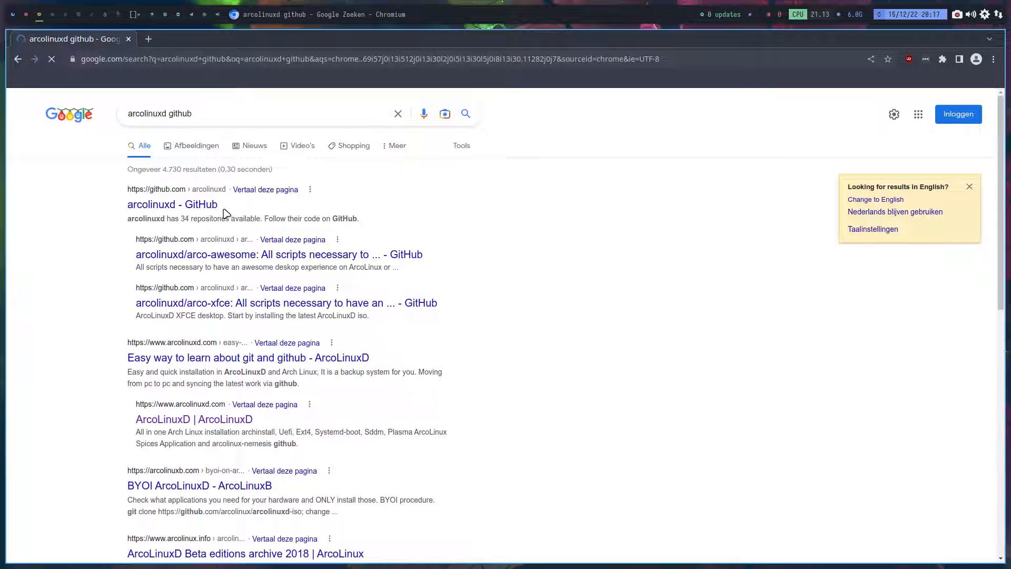
# - Open the ArcoLinuxD article "Easy way to learn about git and github" and examine its instructions for making a first repository
pyautogui.click(228, 361)
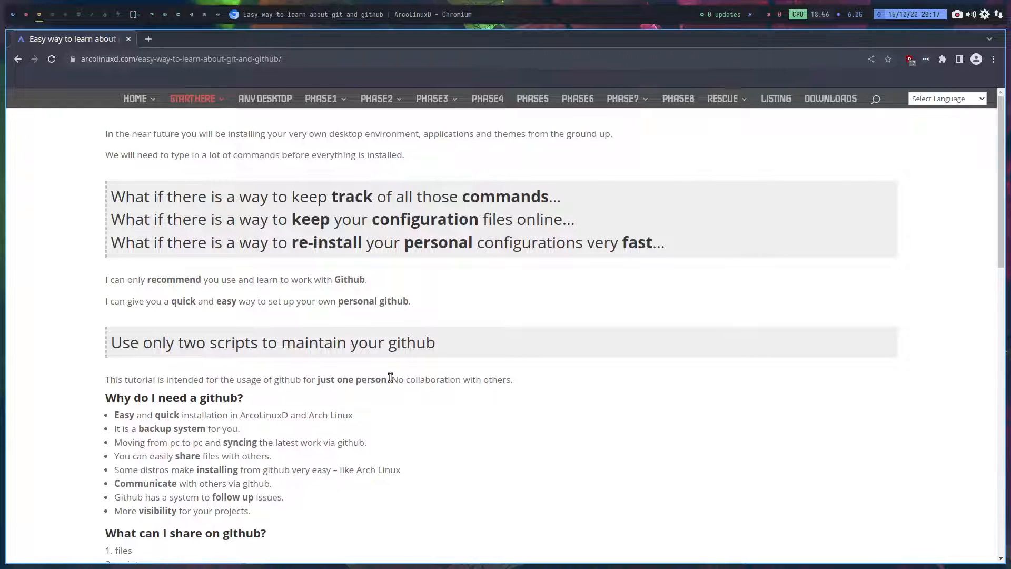
pyautogui.scroll(-5, 390, 381)
pyautogui.scroll(-2, 393, 382)
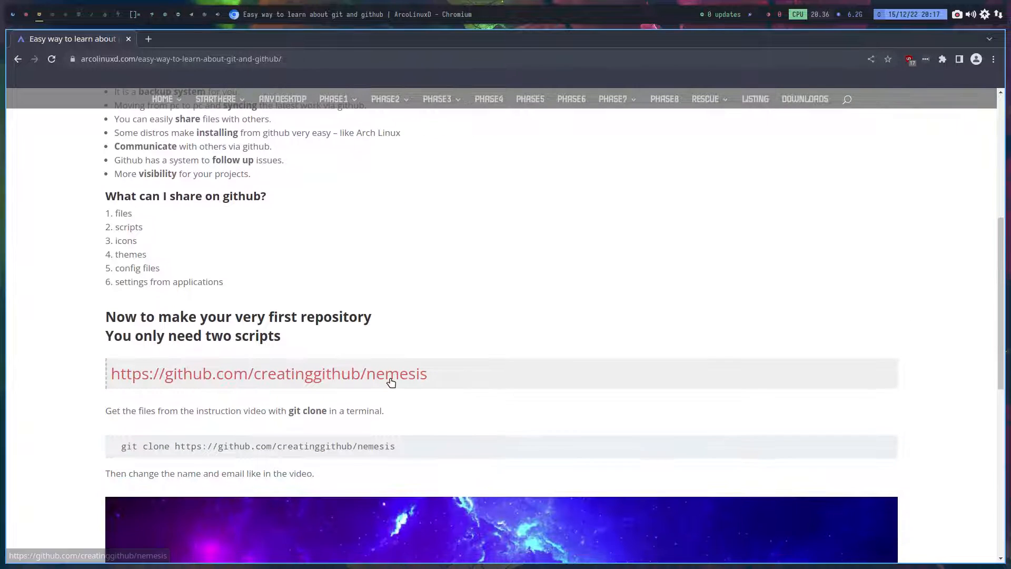
pyautogui.scroll(-3, 391, 382)
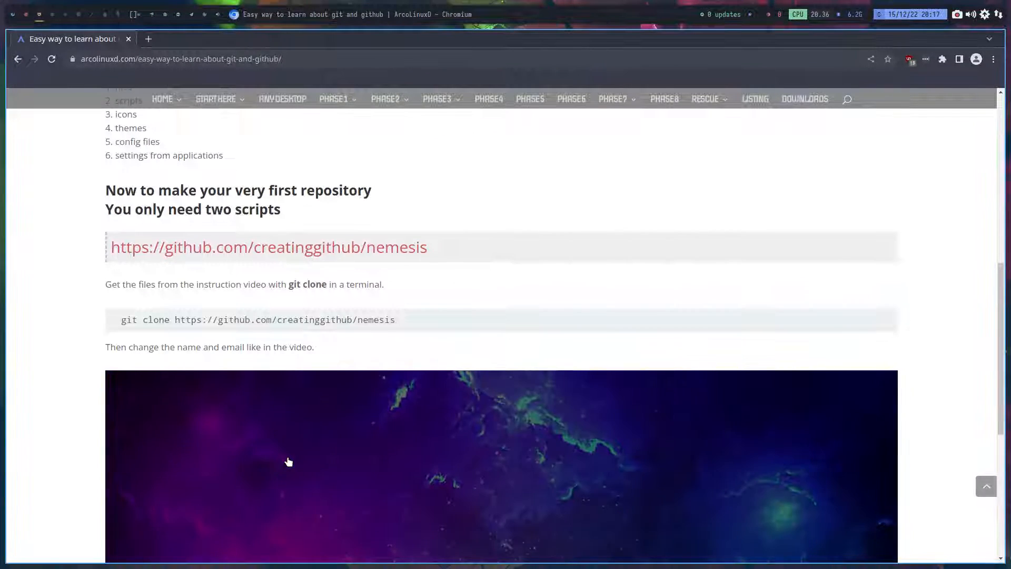
pyautogui.scroll(-6, 276, 450)
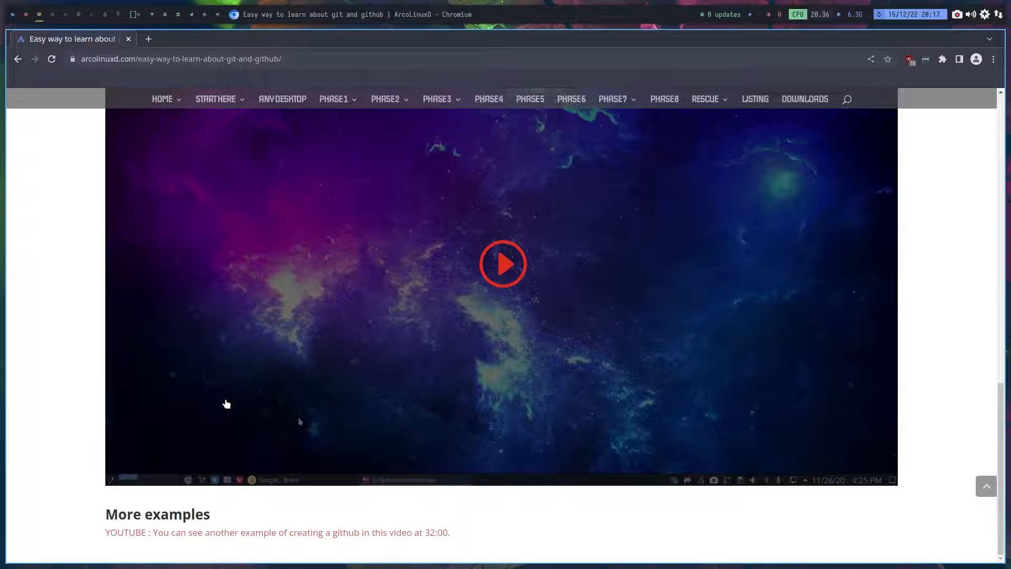
pyautogui.scroll(6, 160, 460)
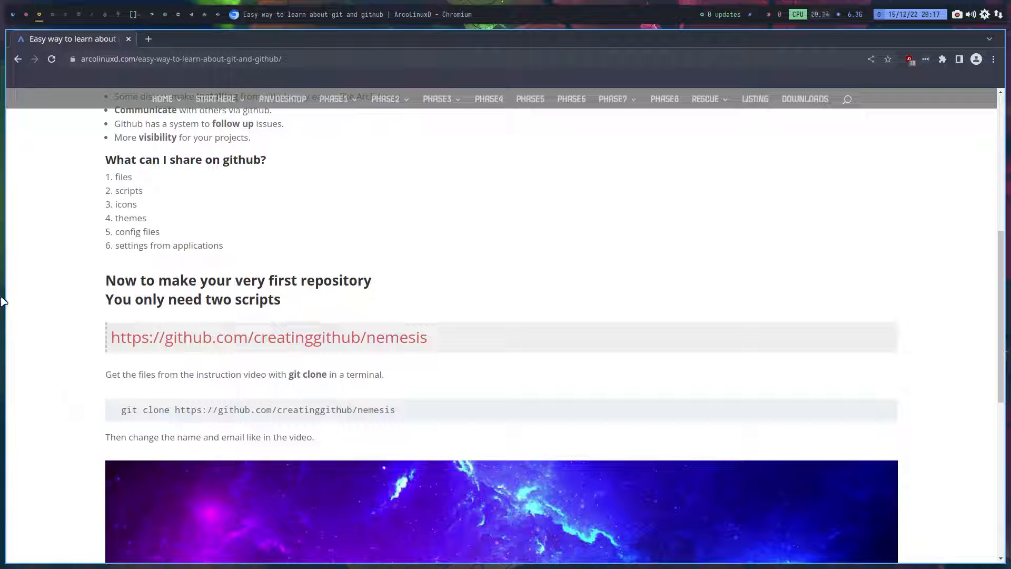
# - Return to the ISO build workspace to check the build output, and select the arco-plasma folder on the Desktop
pyautogui.click(25, 14)
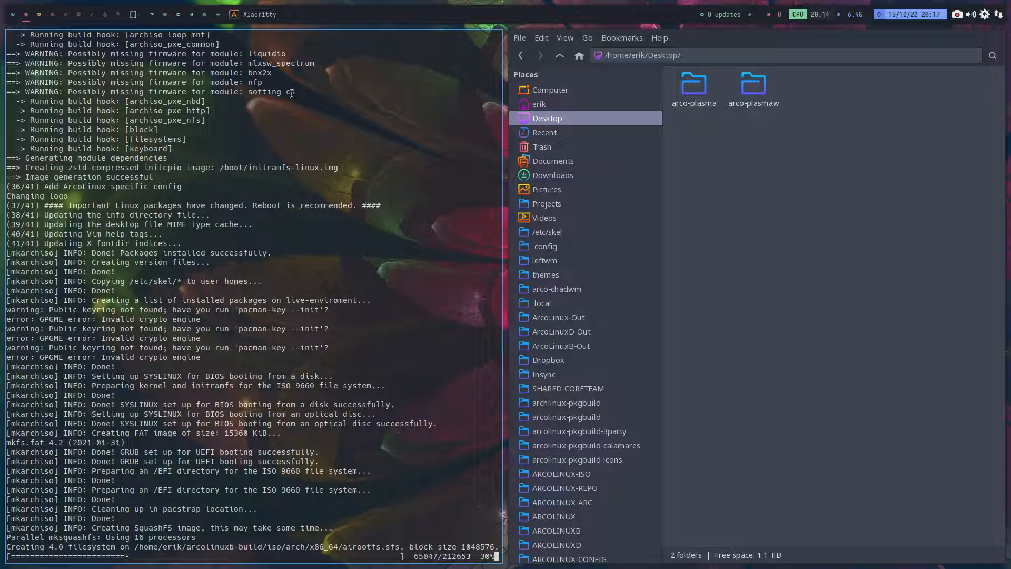
pyautogui.click(695, 97)
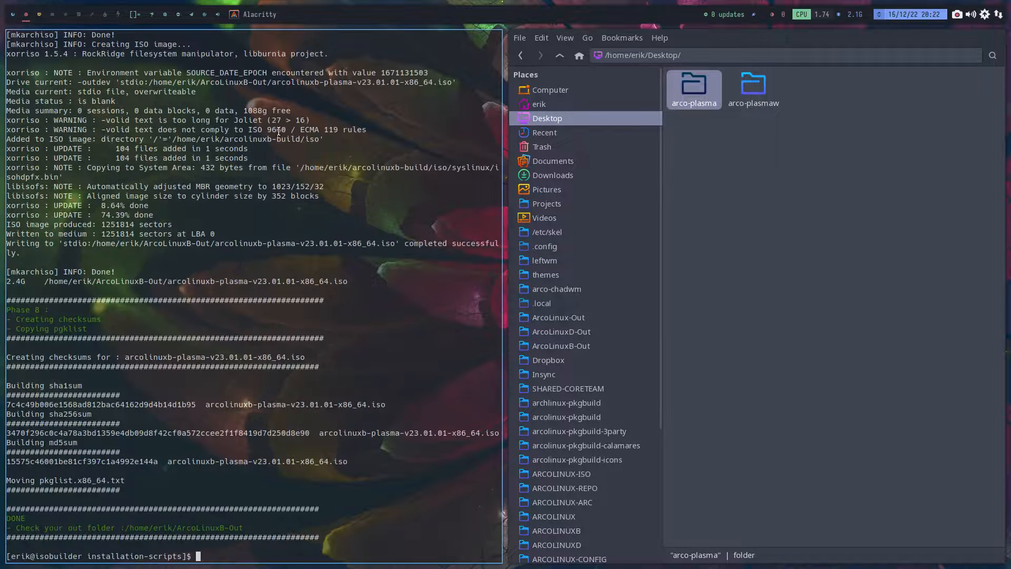
# - Open VirtualBox on an empty workspace and clone the template virtual machine under the name Plasma
pyautogui.click(52, 15)
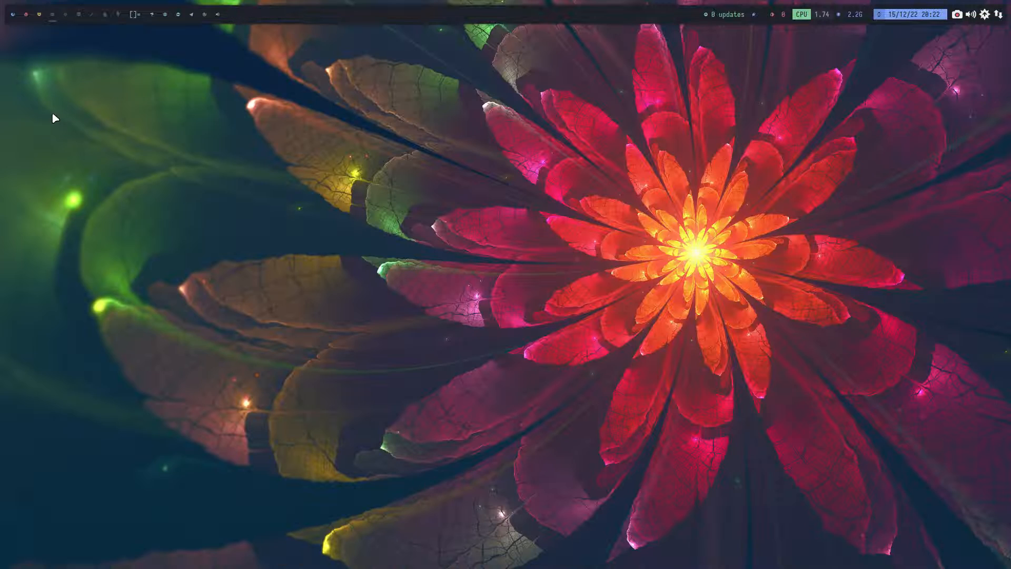
pyautogui.press('super+F7')
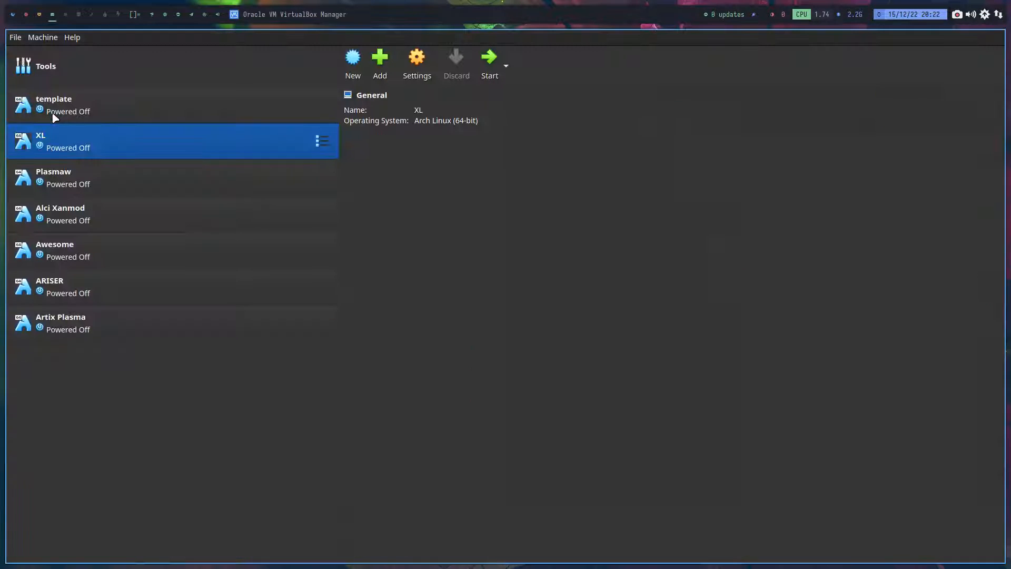
pyautogui.rightClick(63, 100)
pyautogui.click(93, 119)
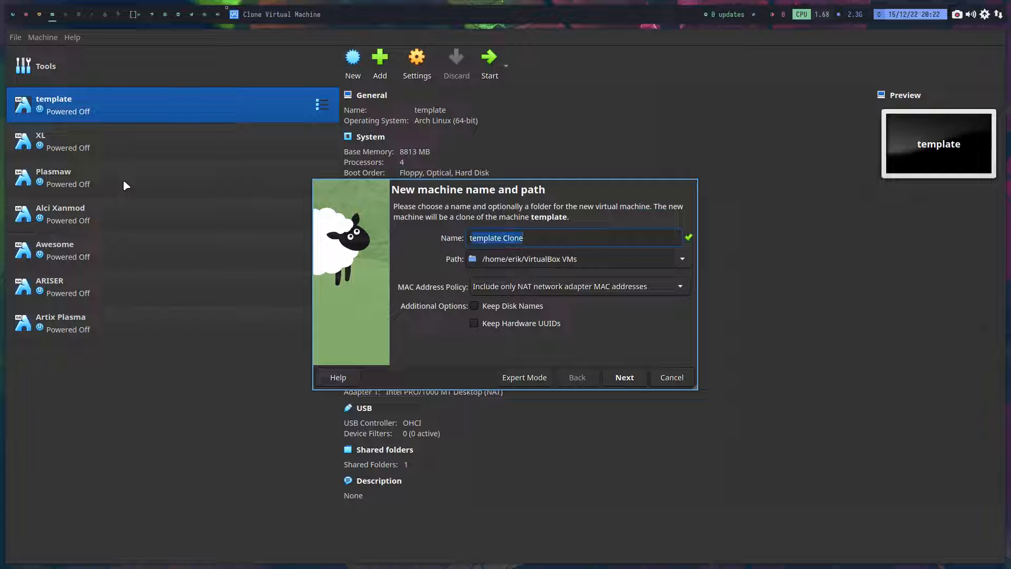
pyautogui.write('Plasma')
pyautogui.press('Return')
pyautogui.press('Return')
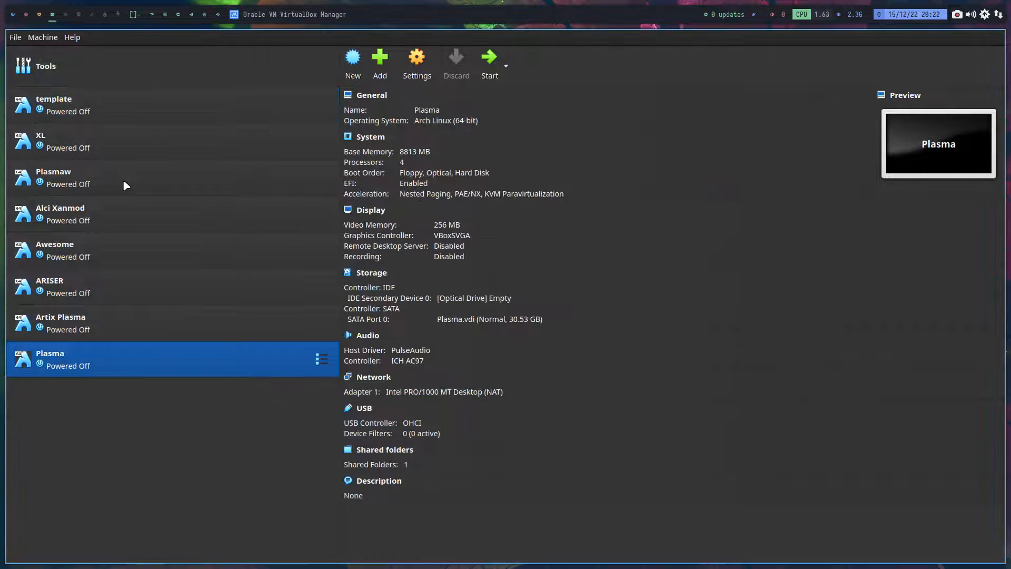
# - Attach arcolinuxb-plasma-v23.01.01-x86_64.iso from the ArcoLinuxB-Out folder to the Plasma machine's optical drive
pyautogui.click(474, 298)
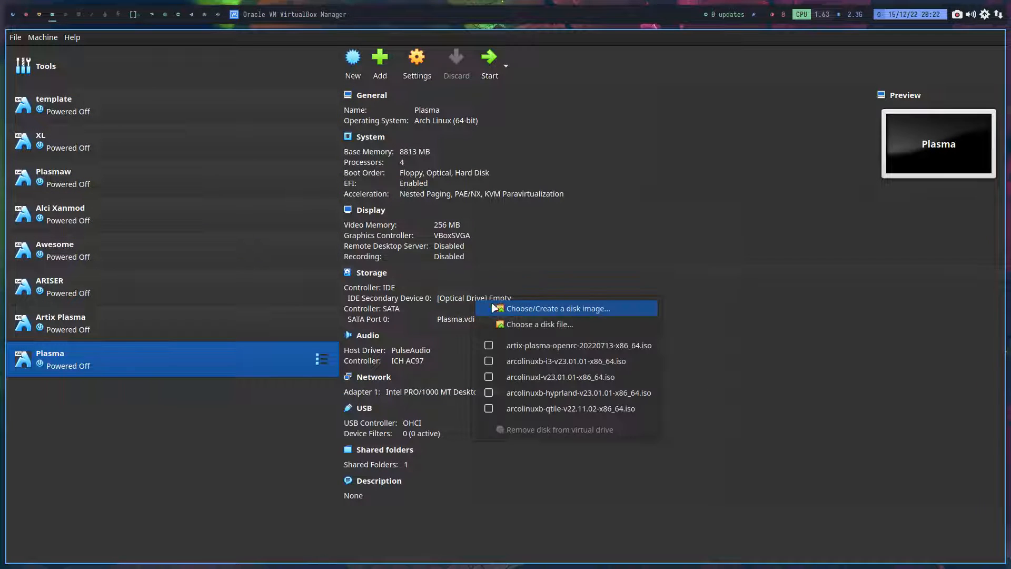
pyautogui.click(524, 322)
pyautogui.click(372, 217)
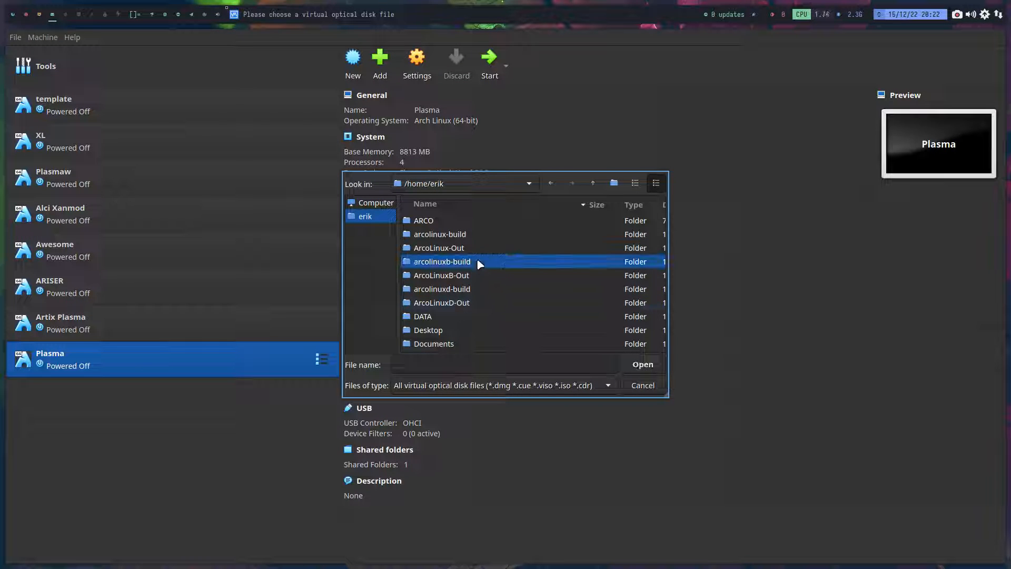
pyautogui.doubleClick(476, 275)
pyautogui.click(489, 238)
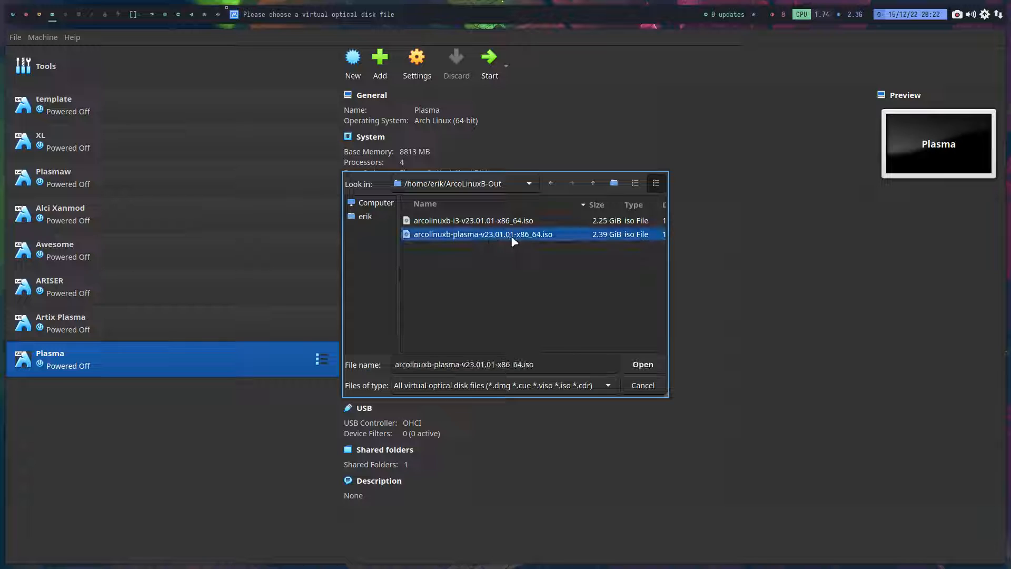
pyautogui.click(643, 364)
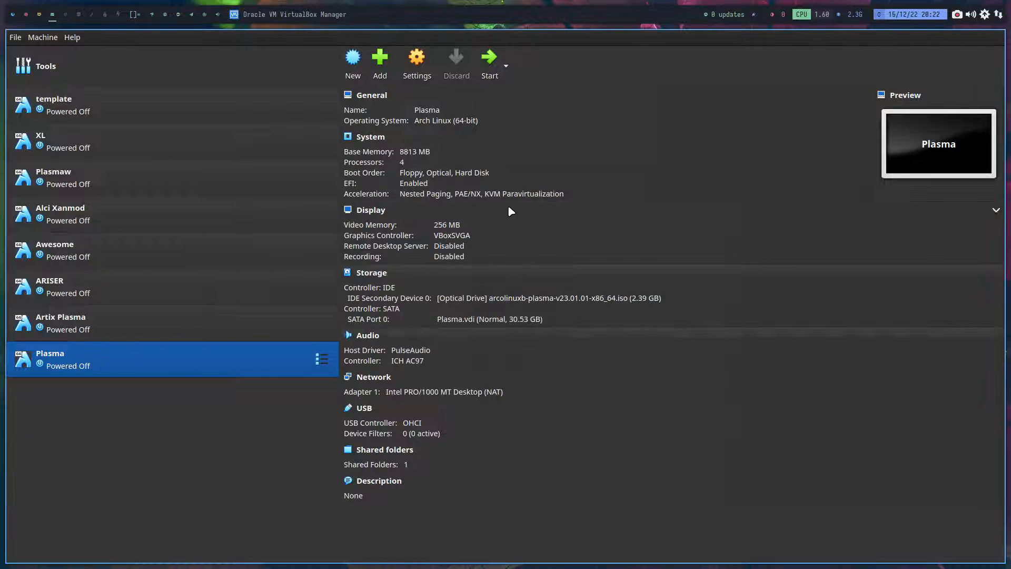
# - Start the Plasma virtual machine full screen and boot the ArcoLinuxB-plasma install medium with the UEFI open source entry
pyautogui.click(489, 58)
pyautogui.hotkey('ctrl', 'f')
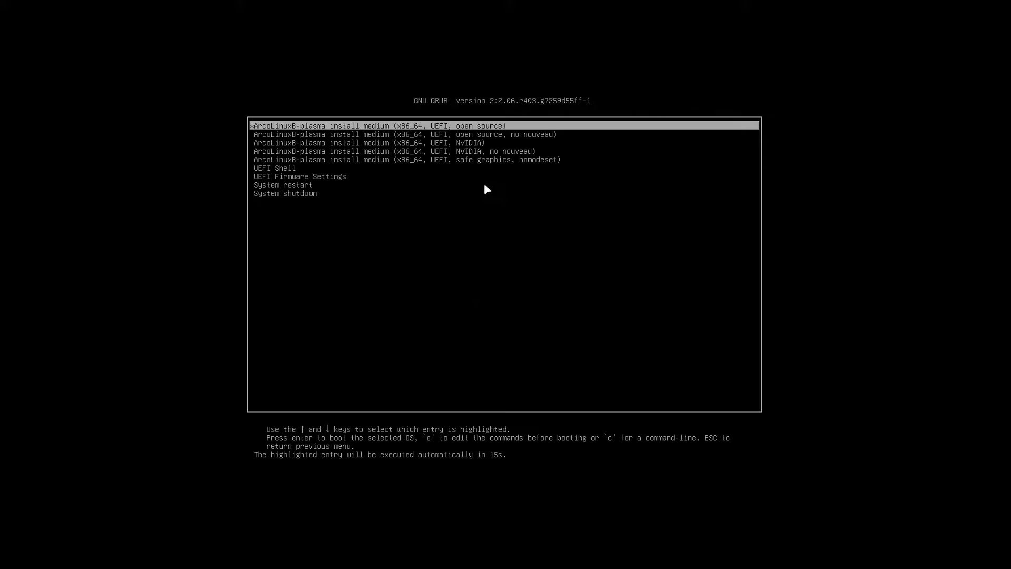
pyautogui.press('Return')
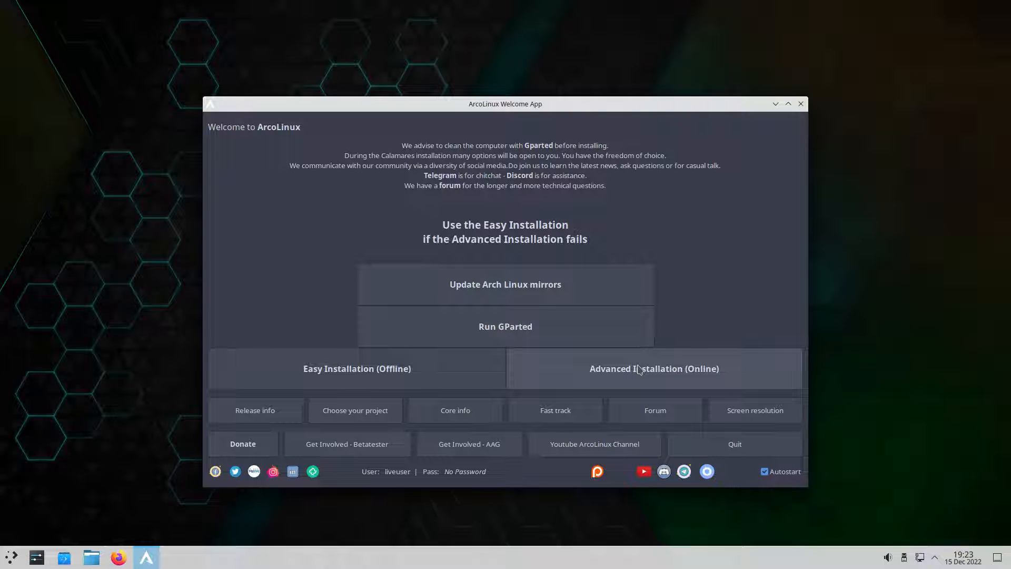
# - Open System Settings maximized and examine the Appearance pages, including global themes, Plasma styles, colors, window decorations, fonts and icons
pyautogui.click(10, 558)
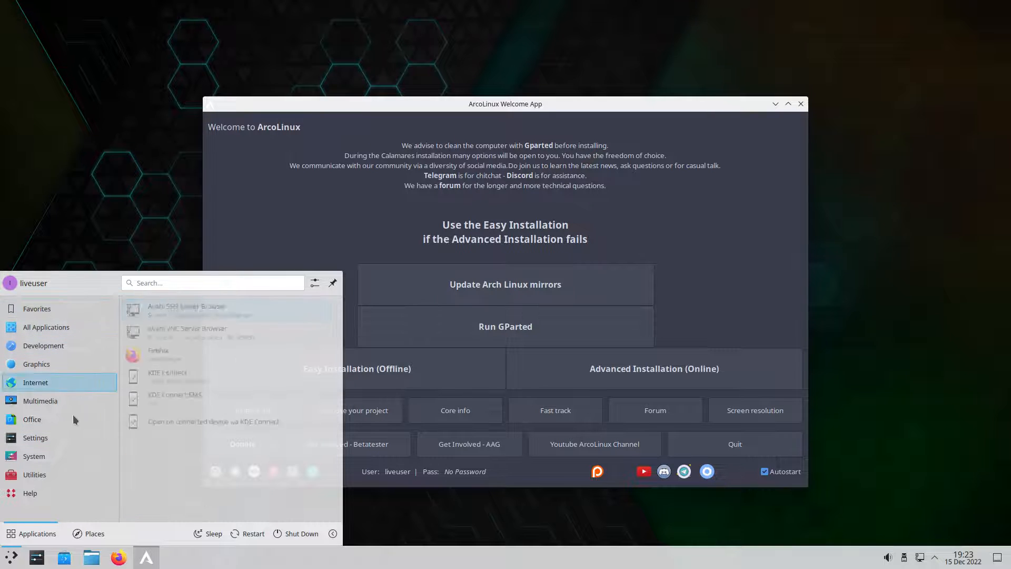
pyautogui.click(37, 557)
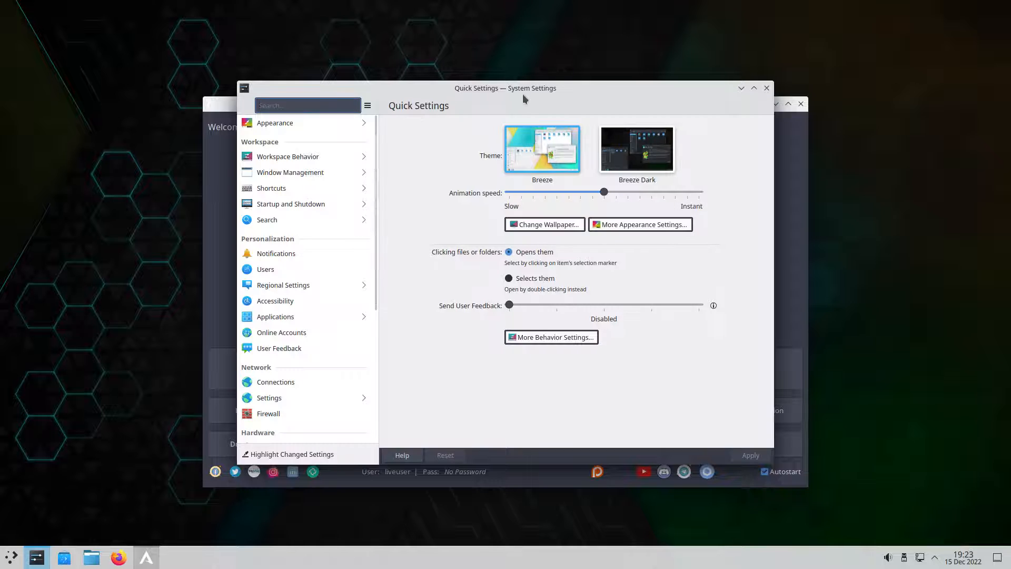
pyautogui.doubleClick(523, 93)
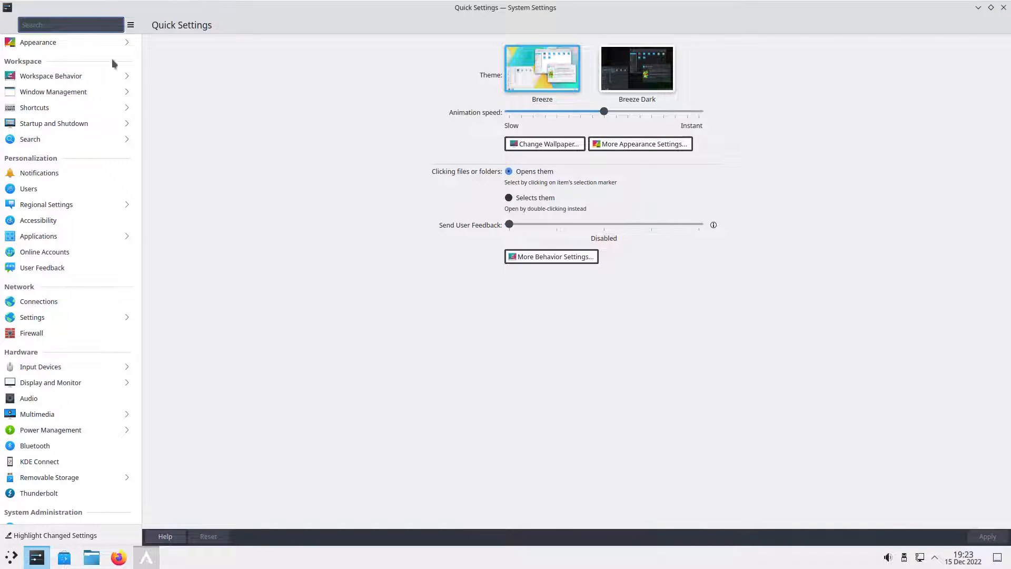
pyautogui.click(63, 44)
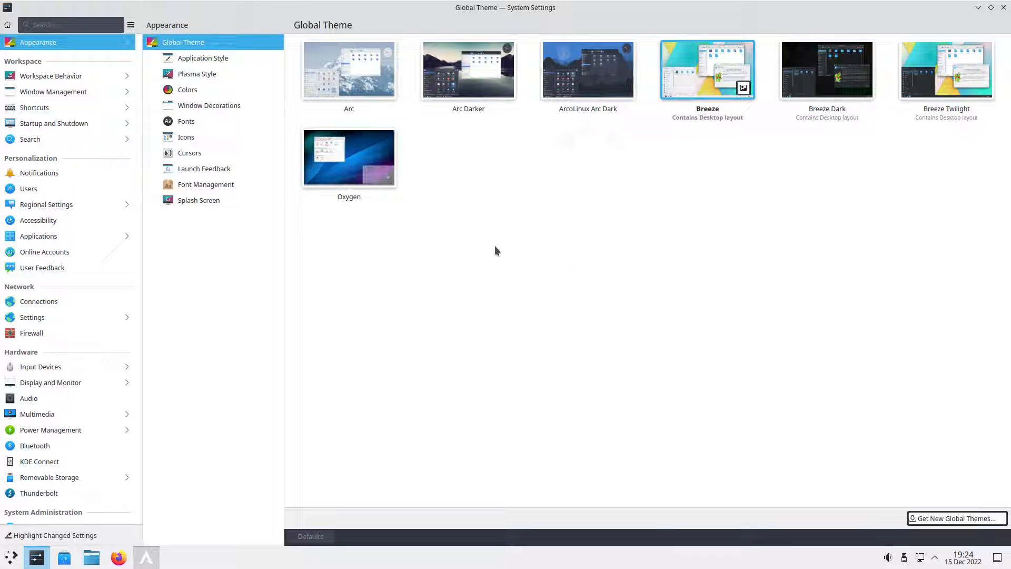
pyautogui.click(217, 62)
pyautogui.click(216, 75)
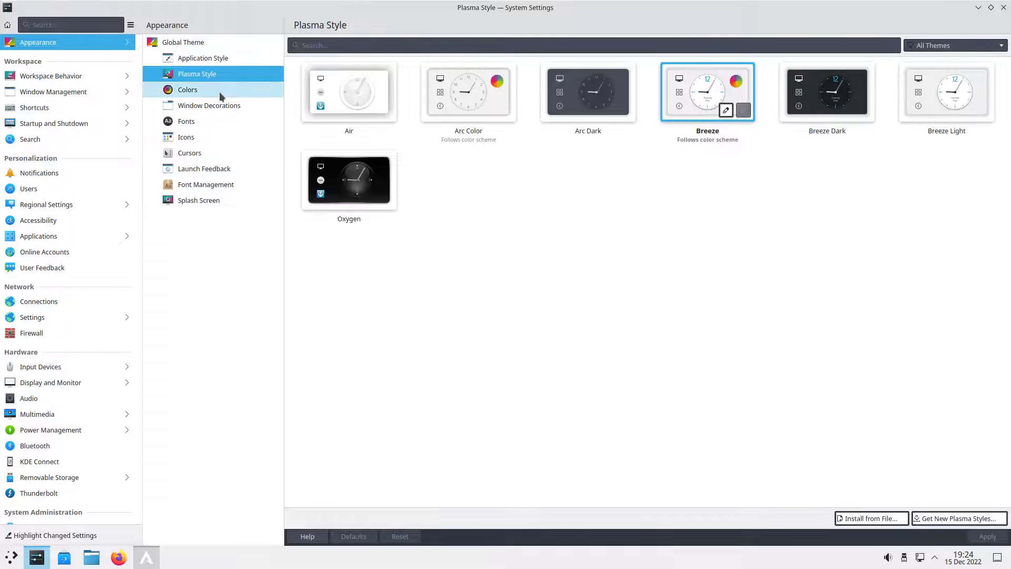
pyautogui.click(219, 91)
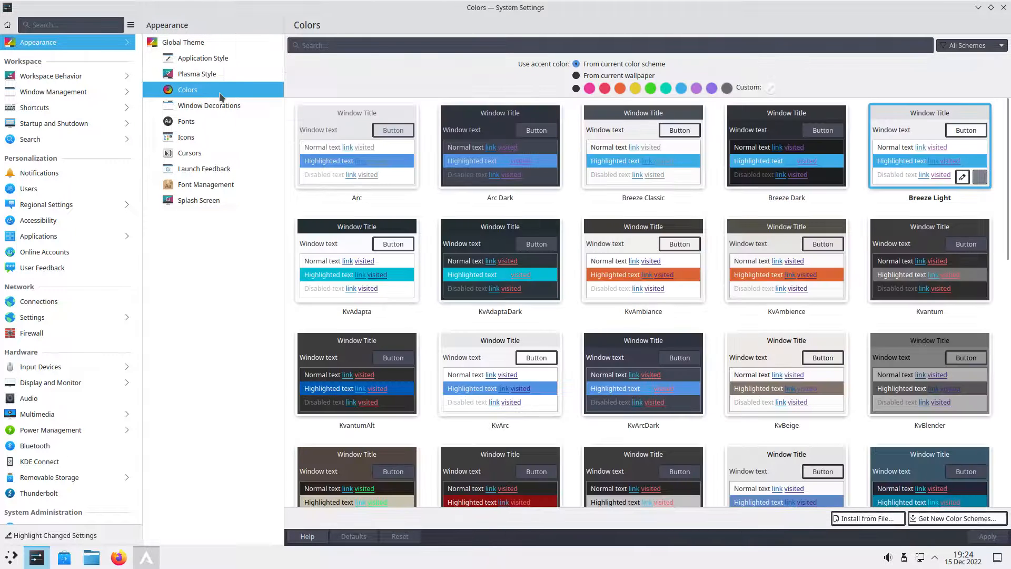
pyautogui.click(214, 104)
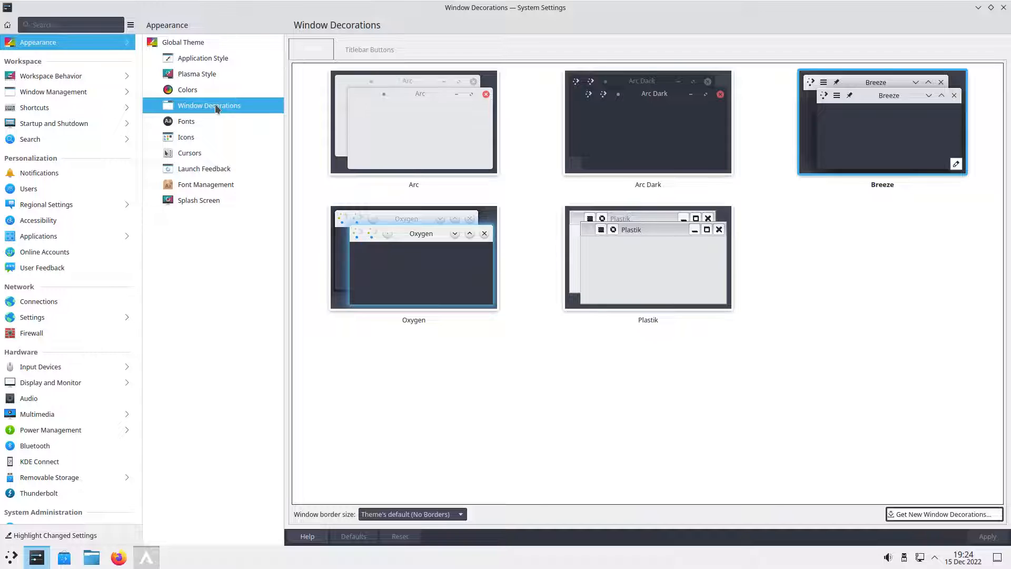
pyautogui.click(214, 123)
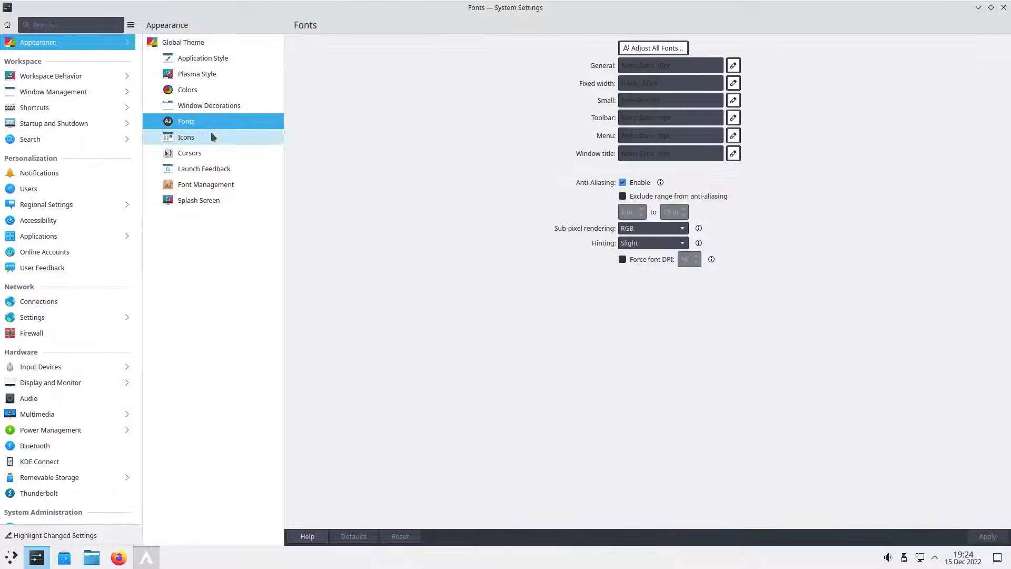
pyautogui.click(203, 138)
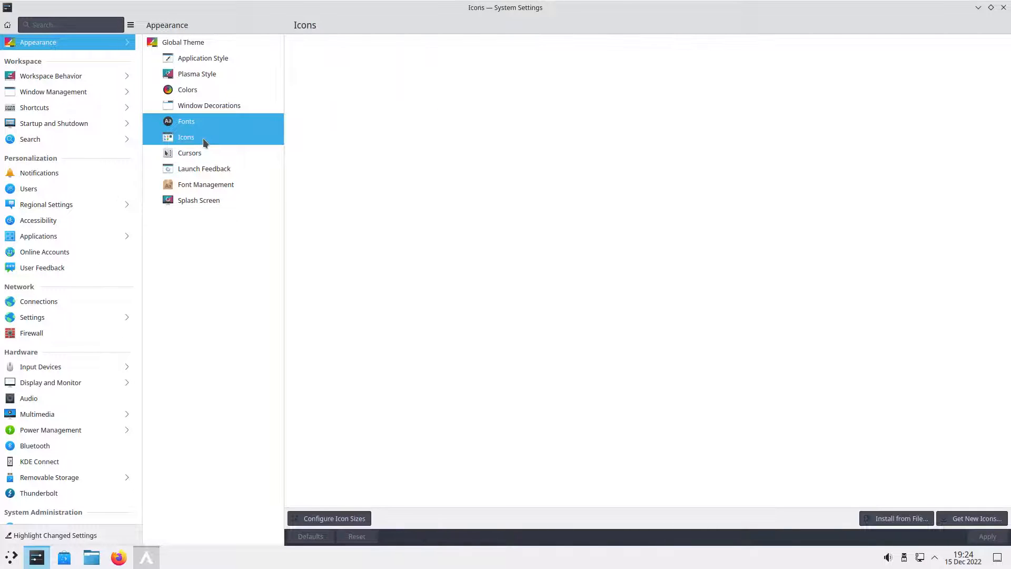
pyautogui.click(206, 152)
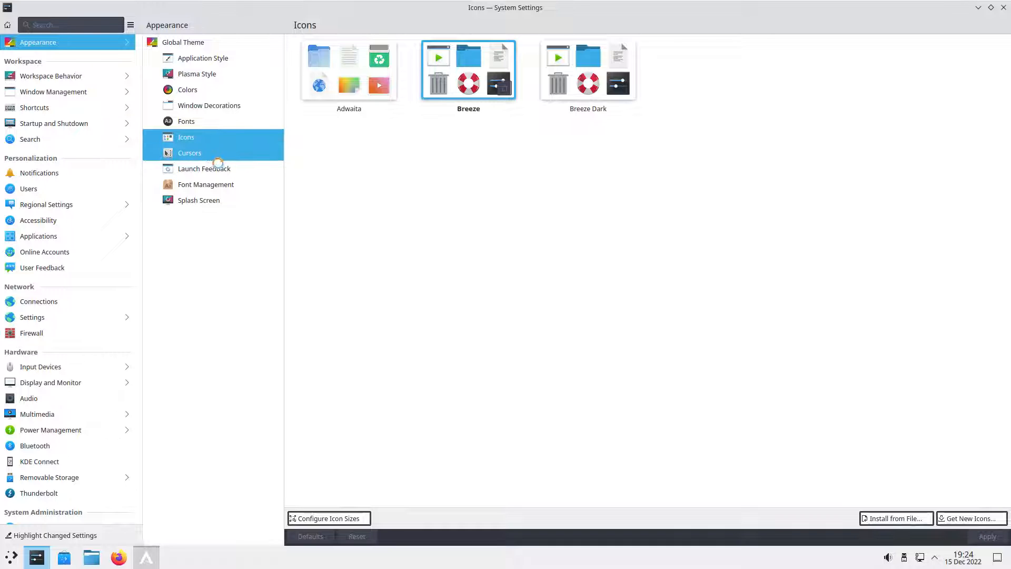
pyautogui.click(205, 108)
pyautogui.click(201, 122)
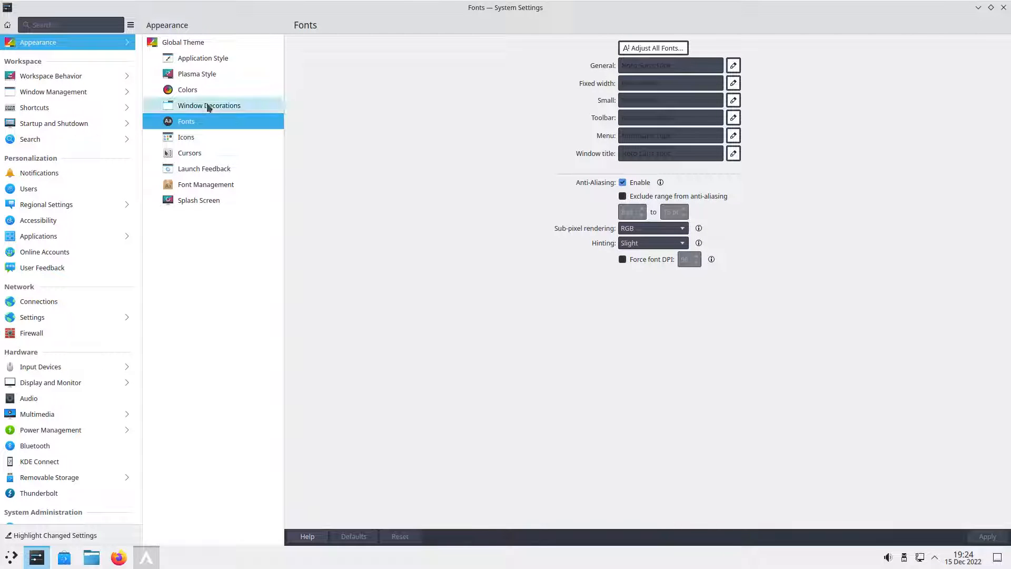
# - Apply the Breeze Light cursor theme and close System Settings
pyautogui.click(195, 154)
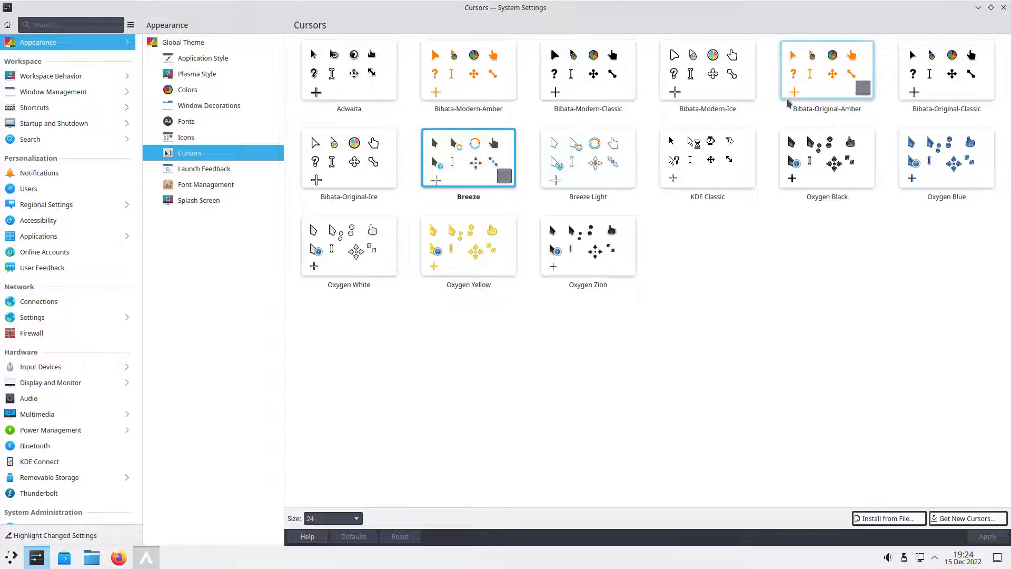
pyautogui.click(588, 158)
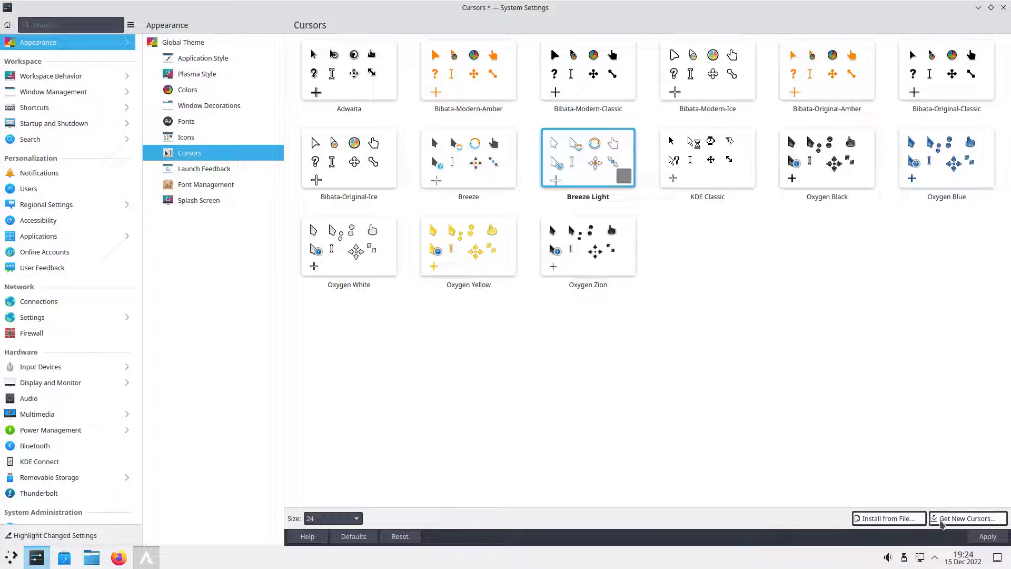
pyautogui.click(987, 536)
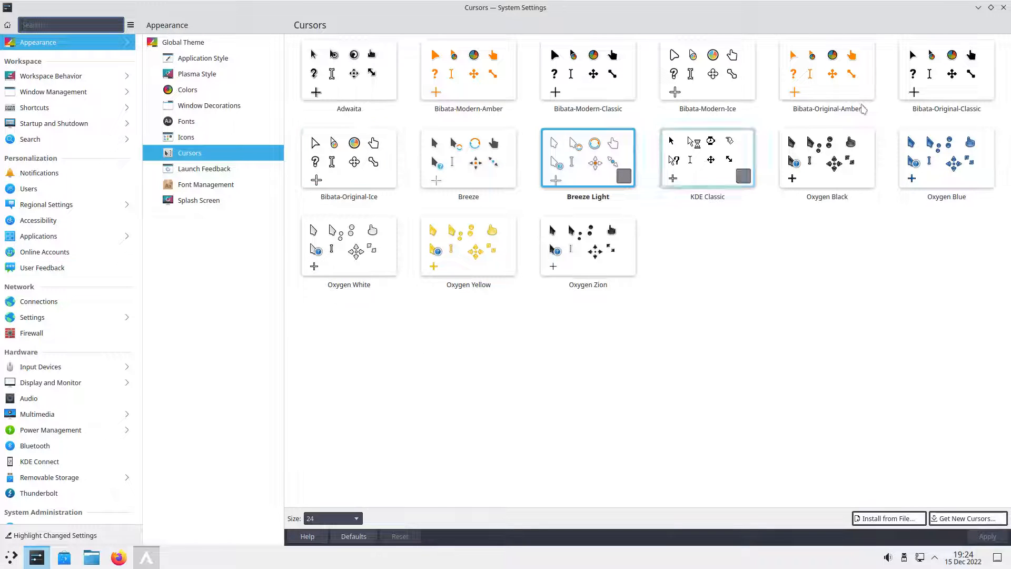
pyautogui.click(1004, 9)
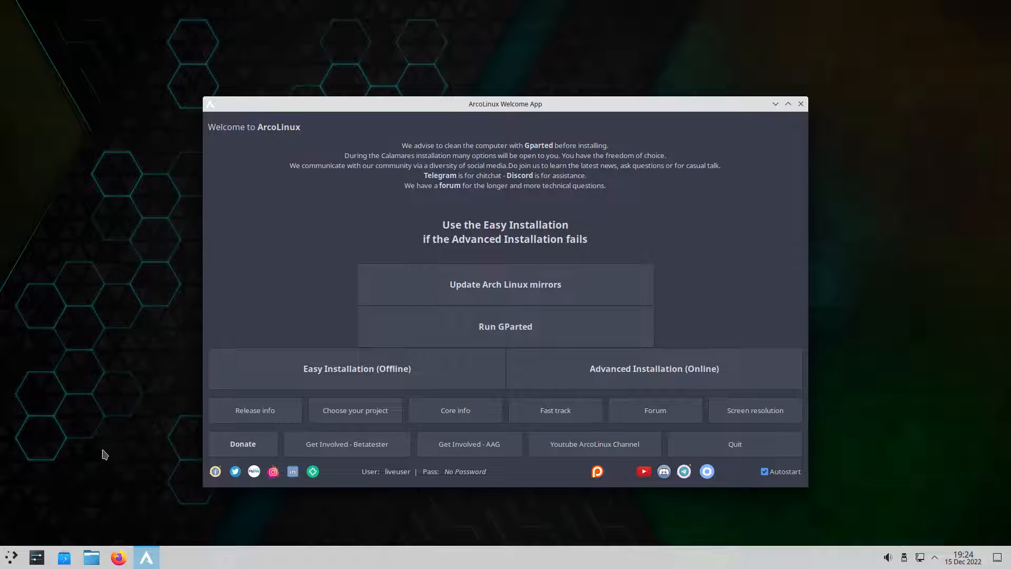
# - Examine the installed programs in the application launcher, under All Applications and in each category from Development to Help
pyautogui.click(12, 557)
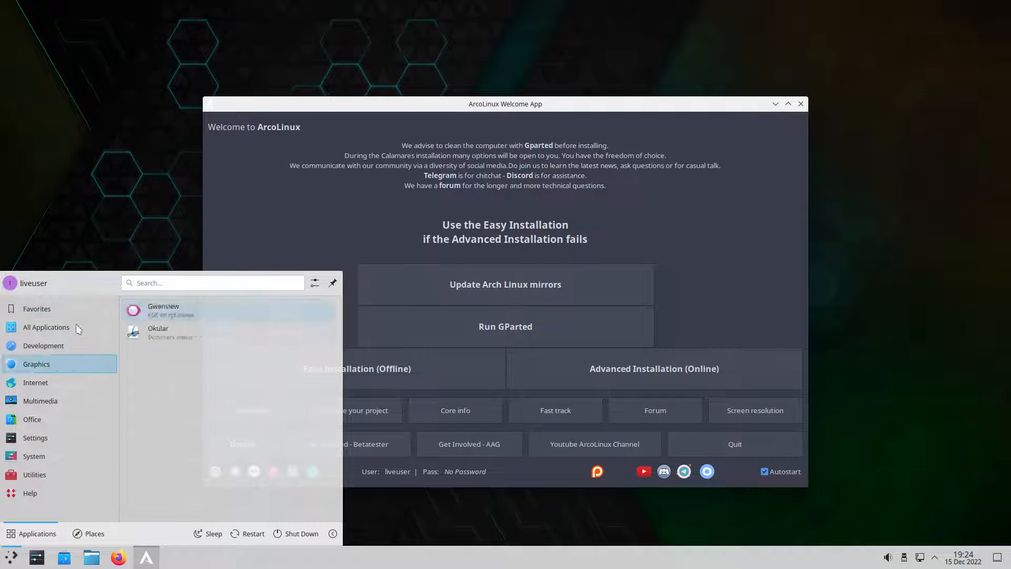
pyautogui.moveTo(77, 328)
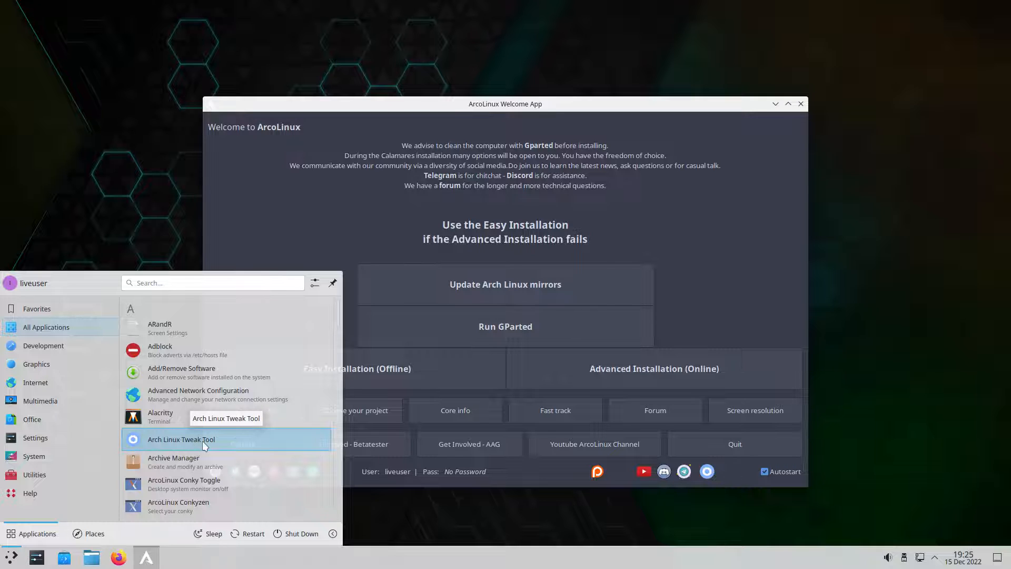
pyautogui.click(347, 232)
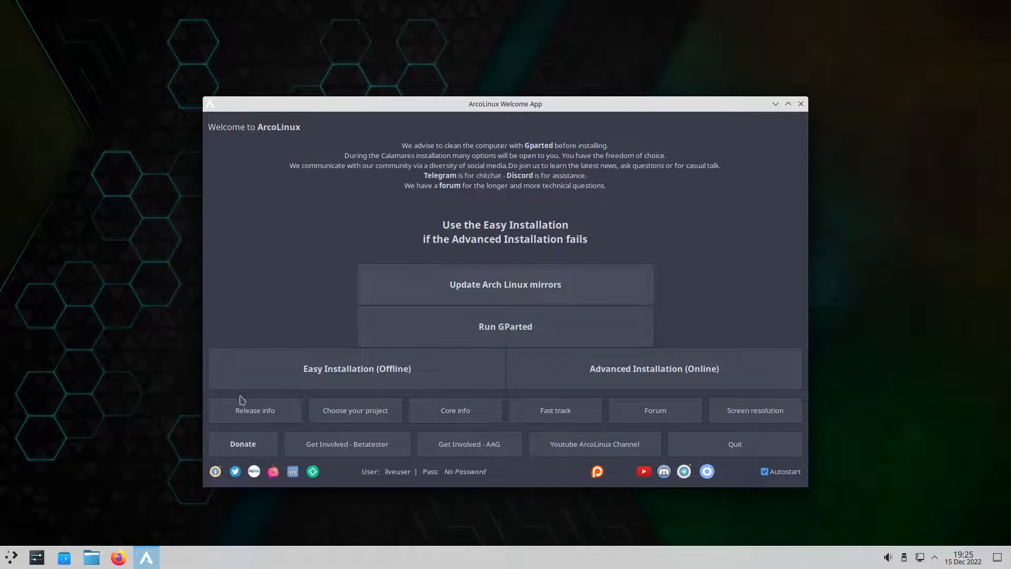
pyautogui.click(10, 557)
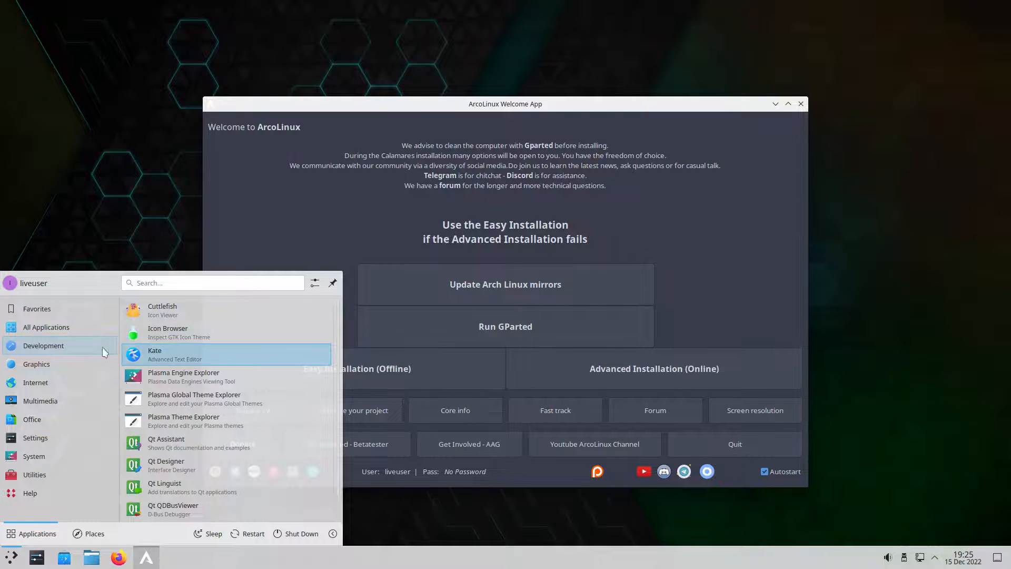
pyautogui.moveTo(52, 361)
pyautogui.moveTo(97, 382)
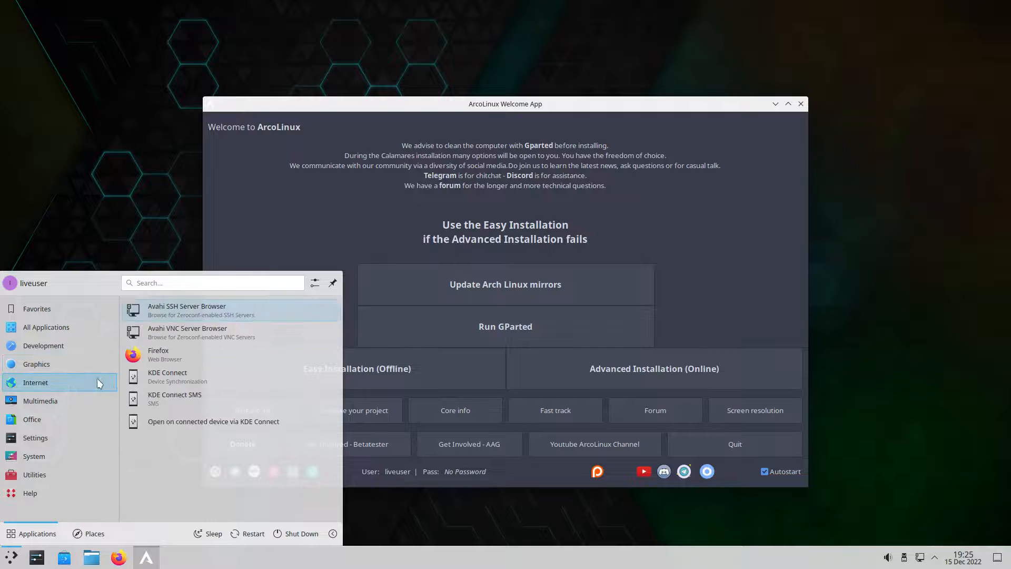
pyautogui.moveTo(90, 401)
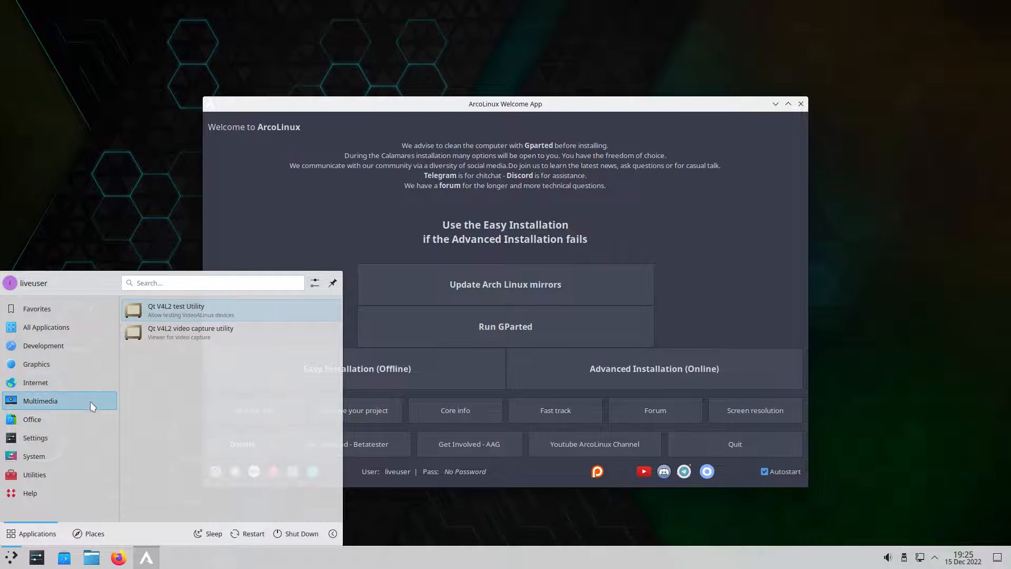
pyautogui.moveTo(86, 419)
pyautogui.moveTo(87, 443)
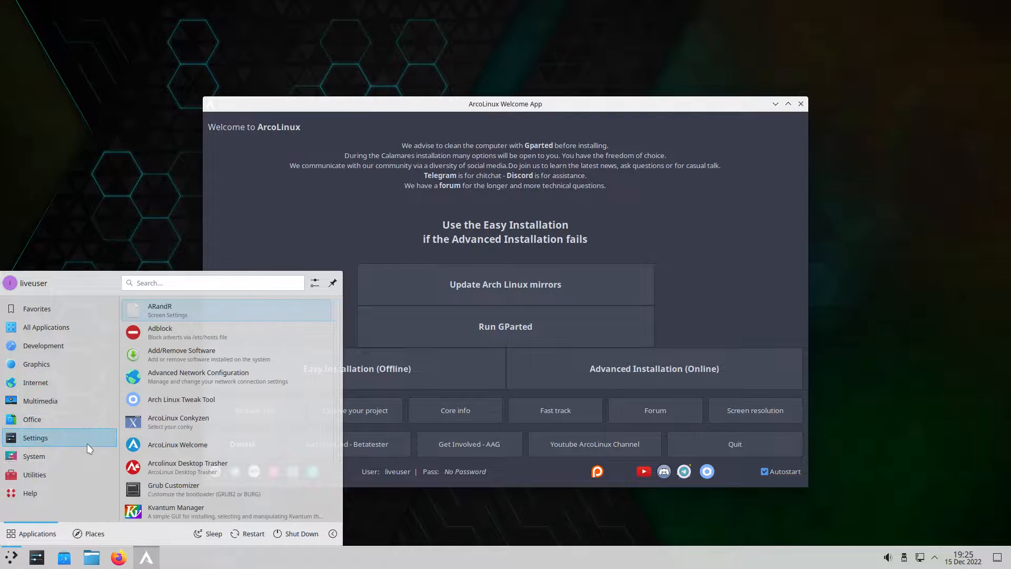
pyautogui.scroll(-2, 182, 443)
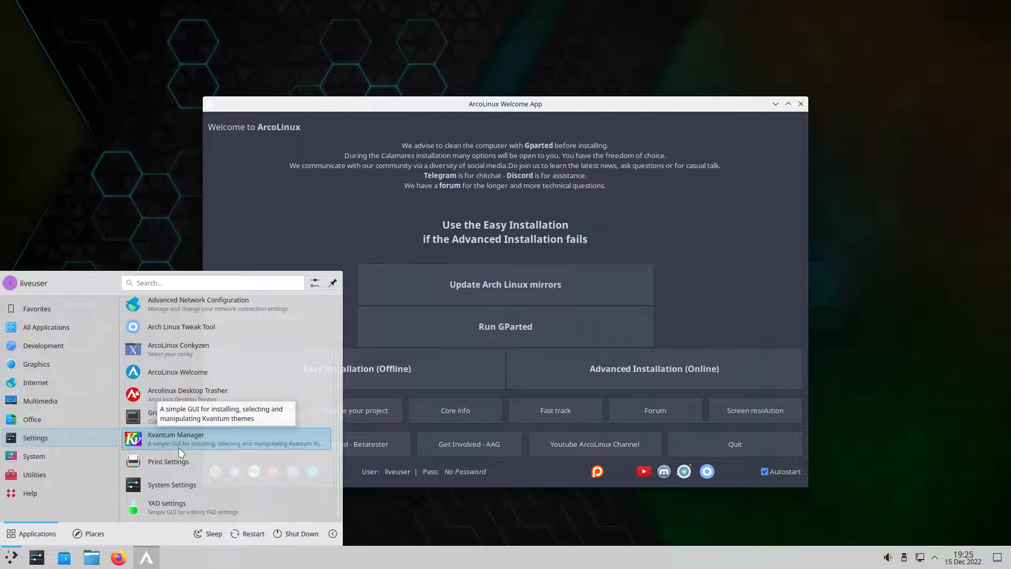
pyautogui.moveTo(57, 457)
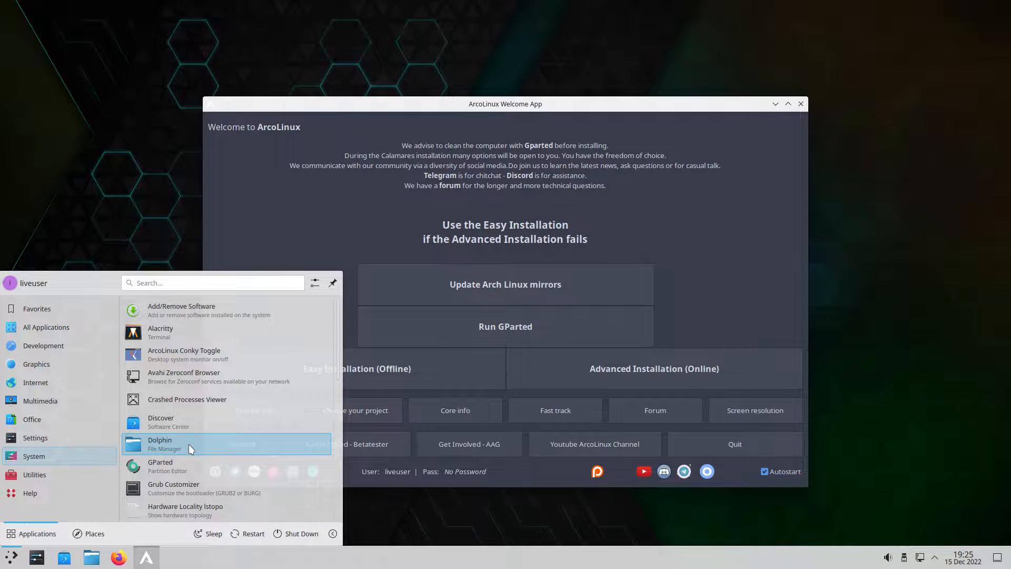
pyautogui.scroll(-5, 189, 444)
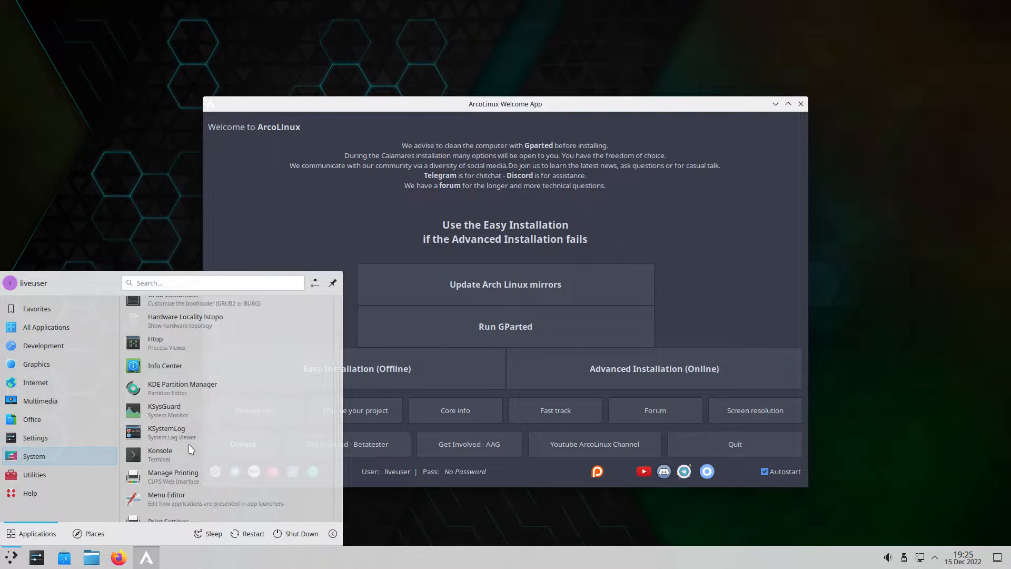
pyautogui.scroll(-5, 189, 447)
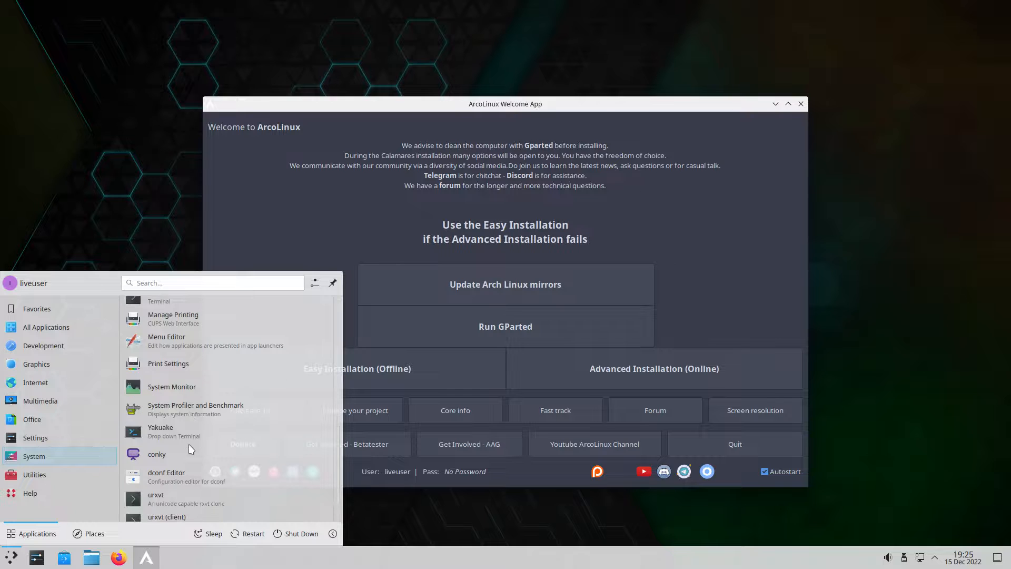
pyautogui.moveTo(94, 474)
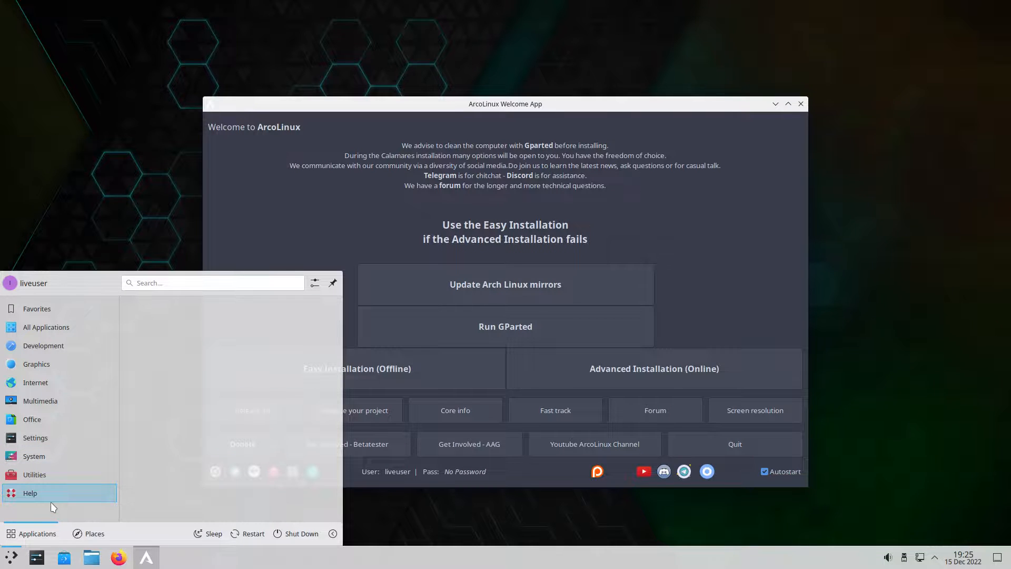
pyautogui.click(226, 184)
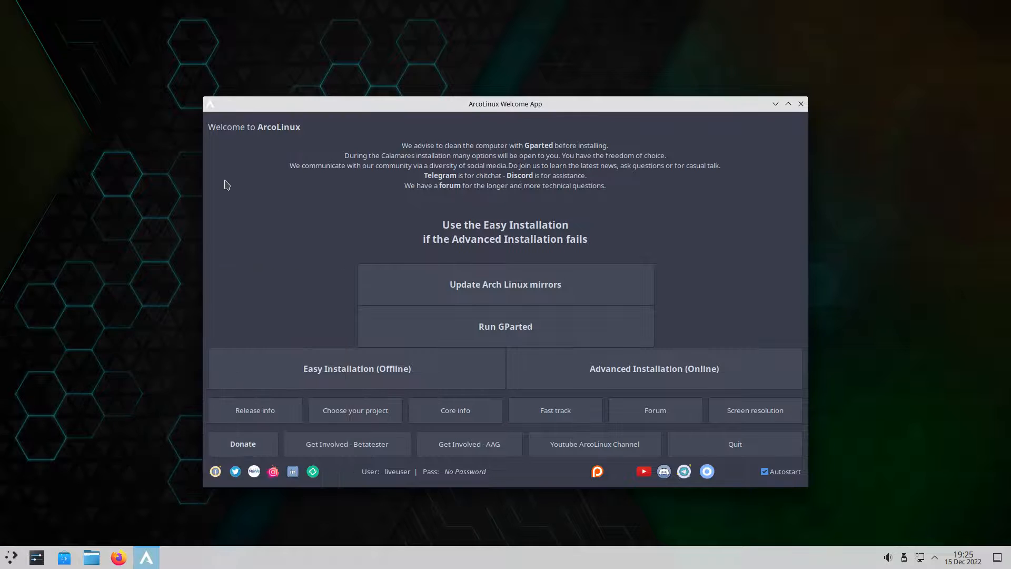